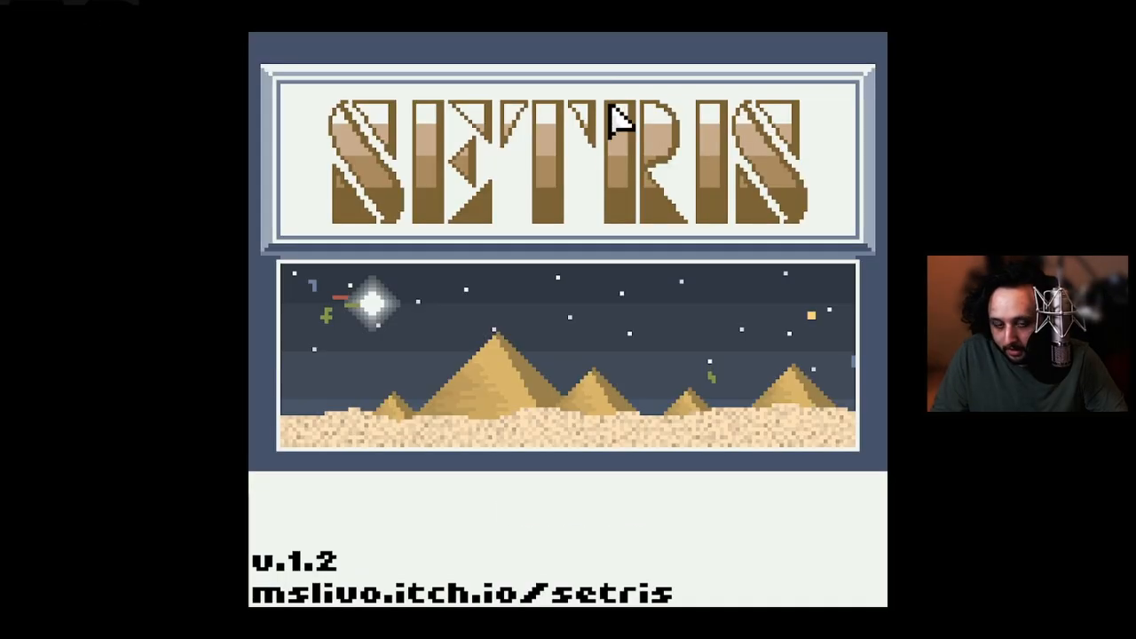
# Leave the title screen and start a new game from the Mode/Level menu
pyautogui.click(483, 324)
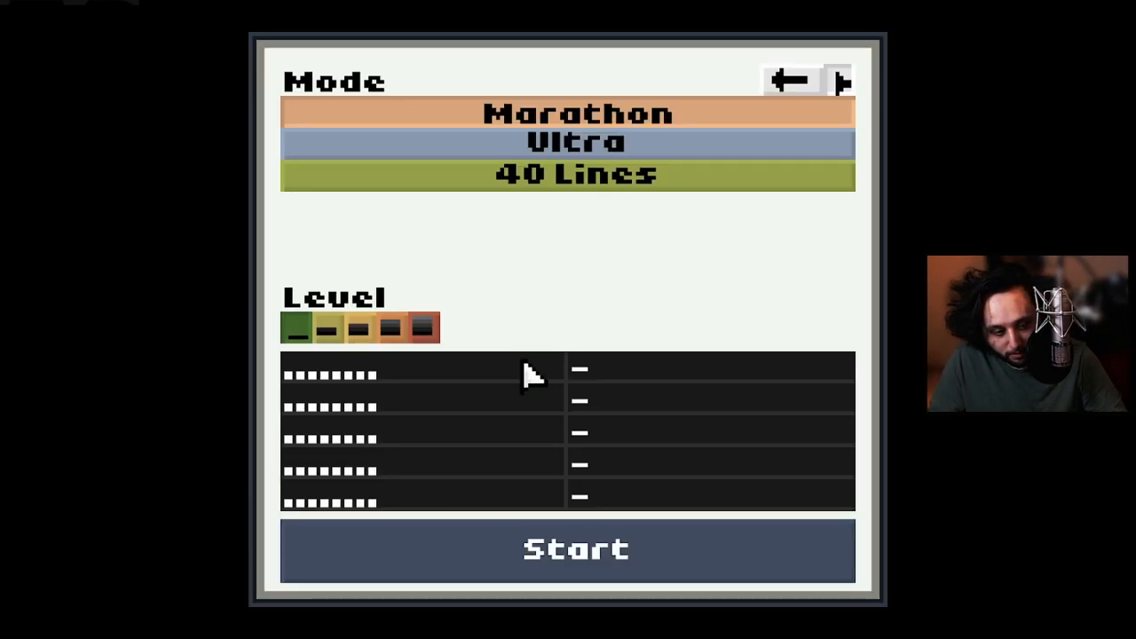
pyautogui.click(577, 552)
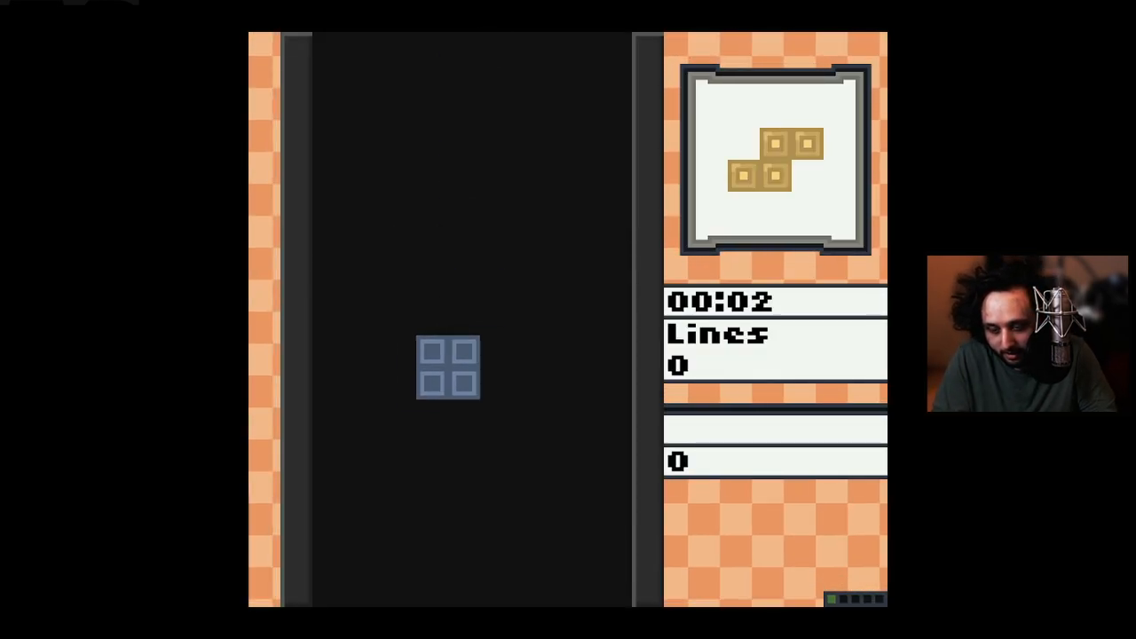
# Place the opening square, S, T and J pieces along the floor of the well
pyautogui.press('Right')
pyautogui.press('Right')
pyautogui.press('Down')
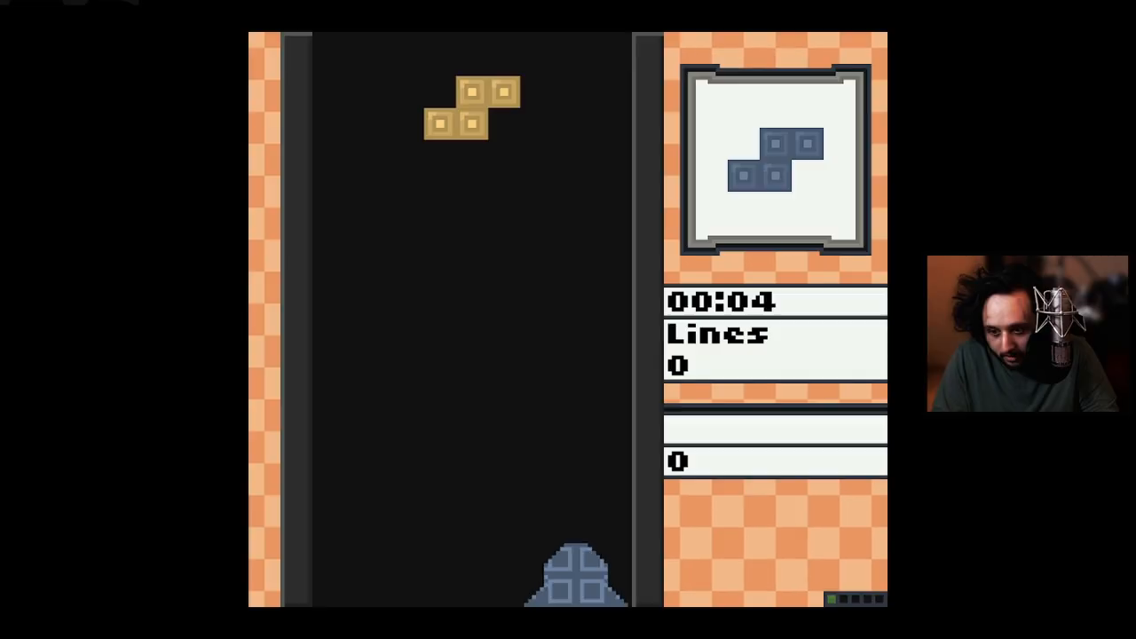
pyautogui.press('Right')
pyautogui.press('Down')
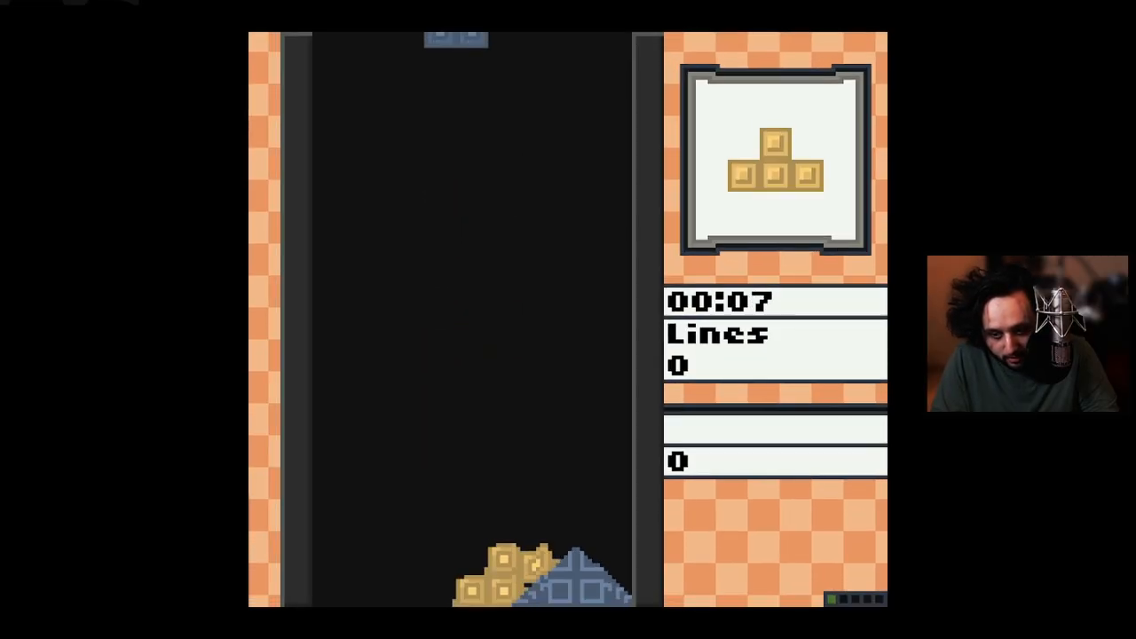
pyautogui.press('Left')
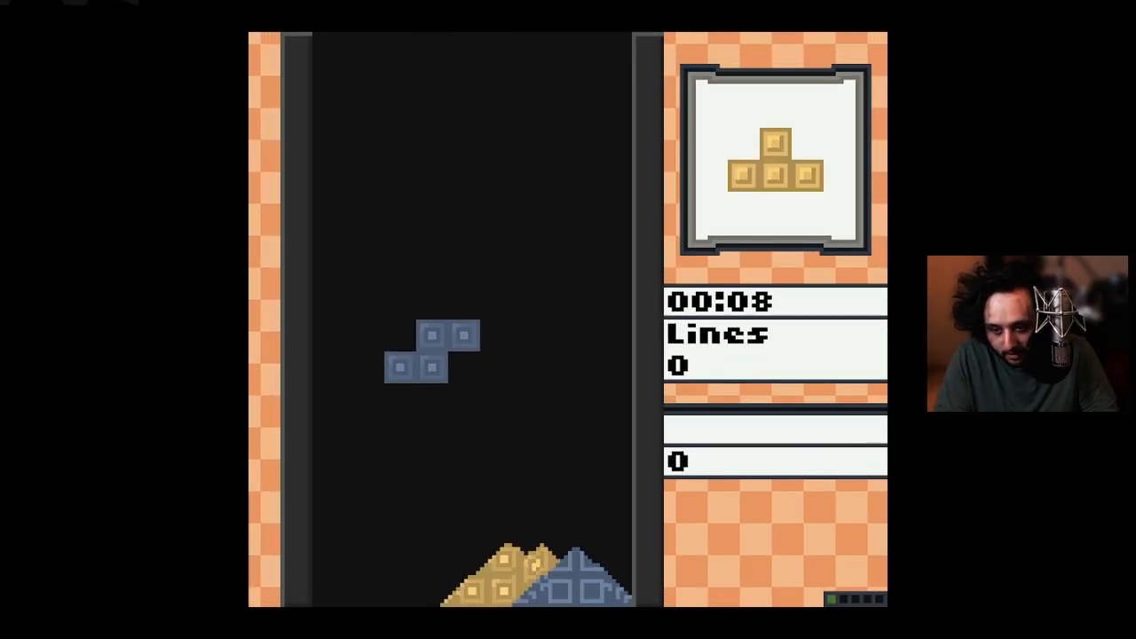
pyautogui.press('Down')
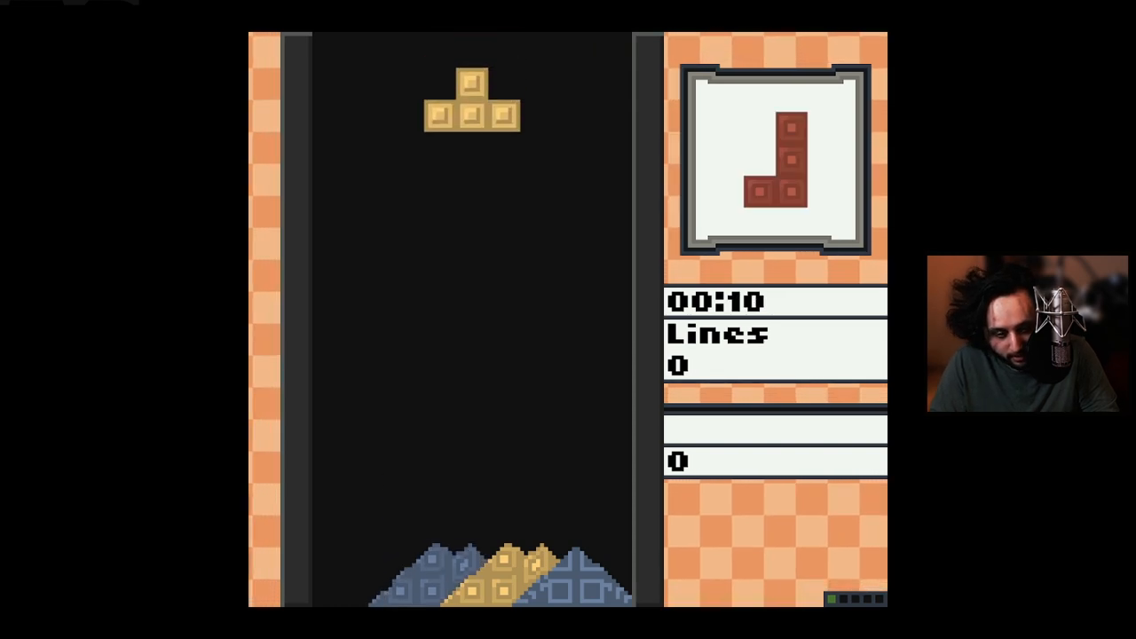
pyautogui.press('Left')
pyautogui.press('Left')
pyautogui.press('Left')
pyautogui.press('Down')
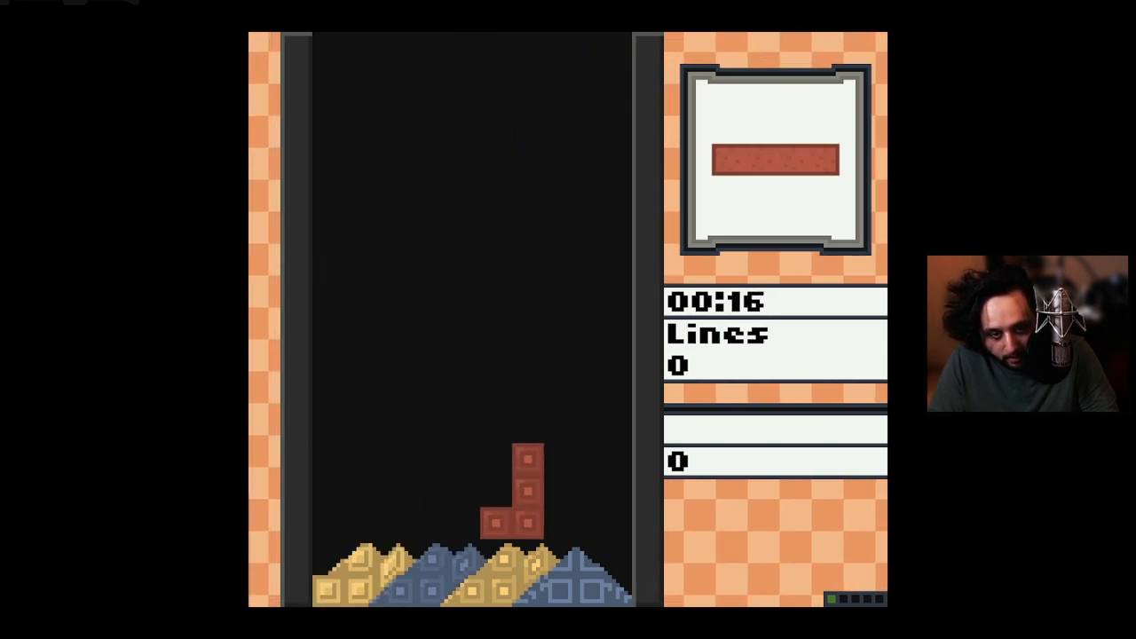
pyautogui.press('Down')
# Stand the I piece upright on the pile and drop the S piece against the right wall
pyautogui.press('Left')
pyautogui.press('Left')
pyautogui.press('Right')
pyautogui.press('Right')
pyautogui.press('Up')
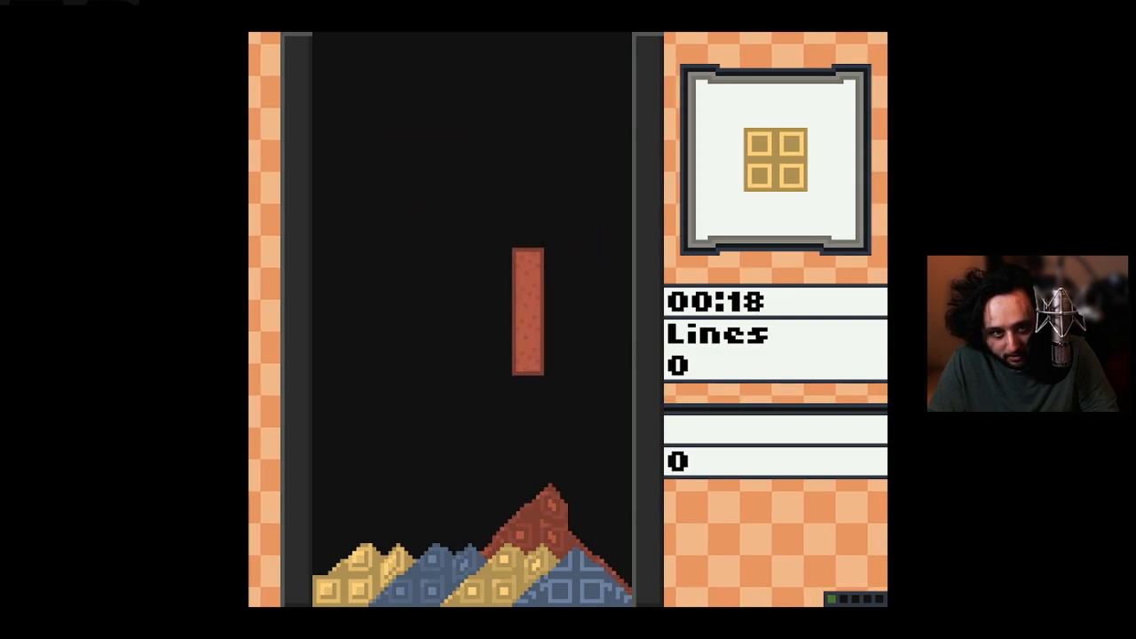
pyautogui.press('Left')
pyautogui.press('Left')
pyautogui.press('Left')
pyautogui.press('Right')
pyautogui.press('Right')
pyautogui.press('Down')
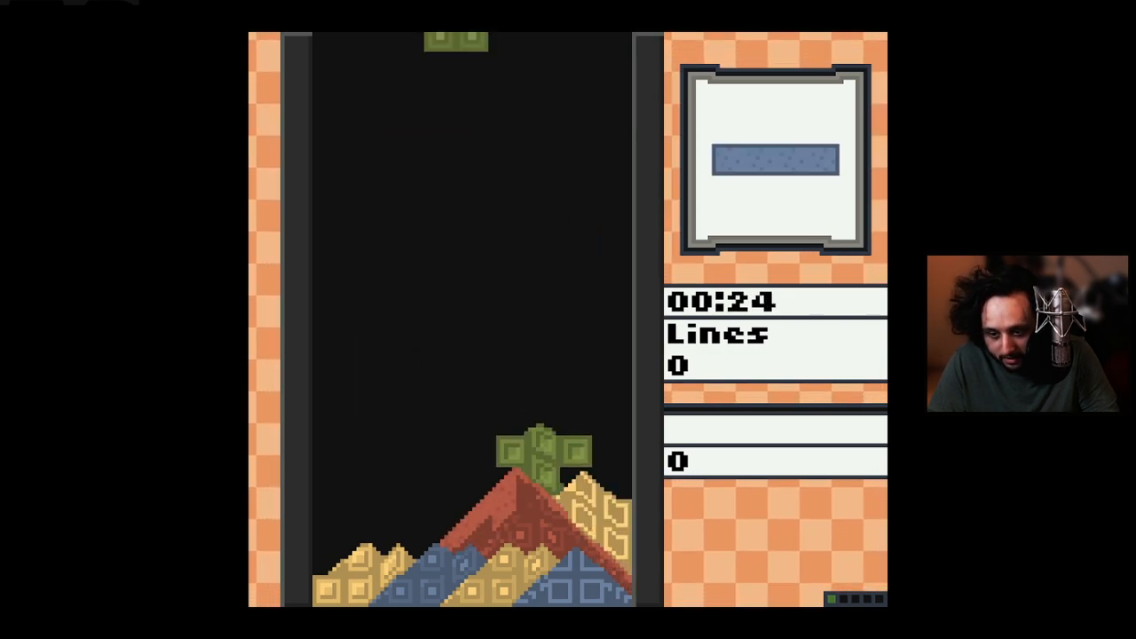
pyautogui.press('Right')
pyautogui.press('Right')
pyautogui.press('Right')
pyautogui.press('Right')
pyautogui.press('Up')
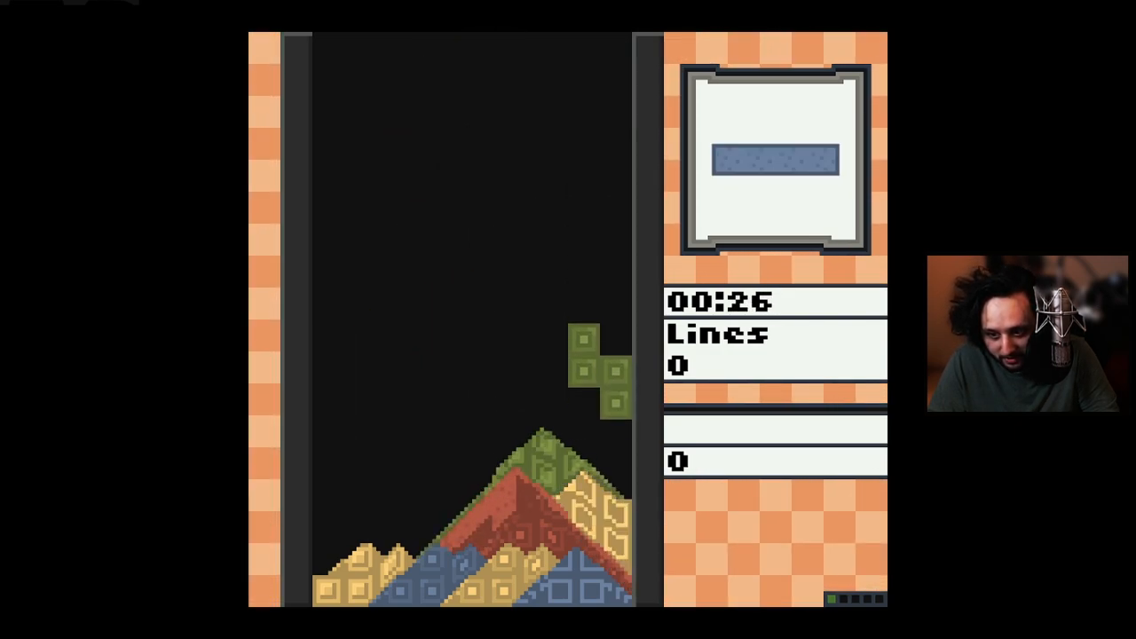
pyautogui.press('Down')
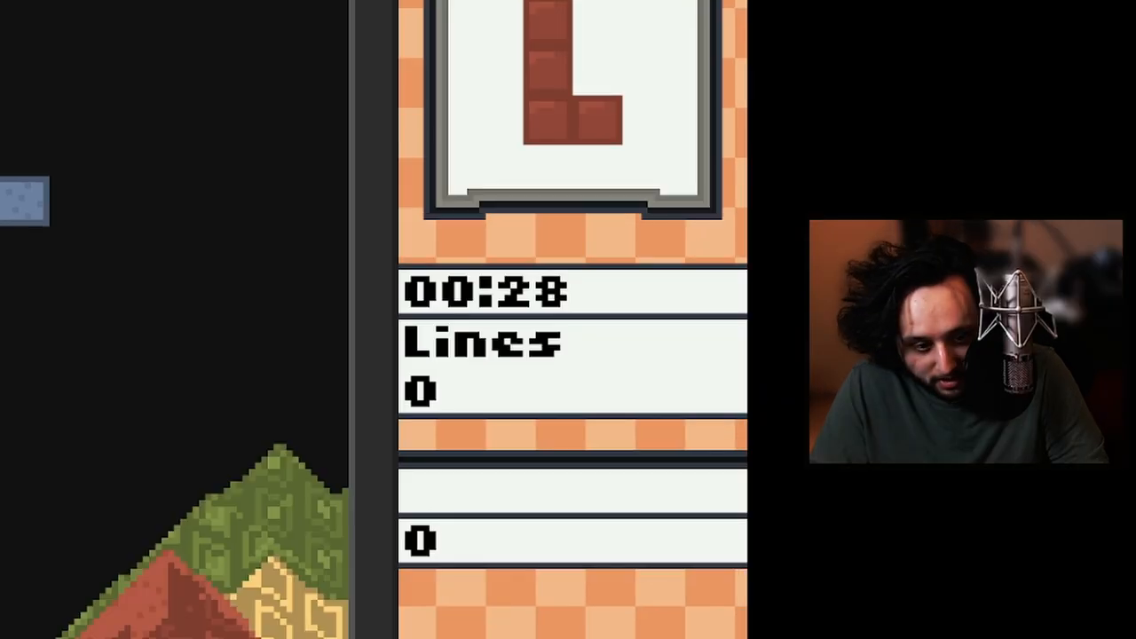
pyautogui.press('Down')
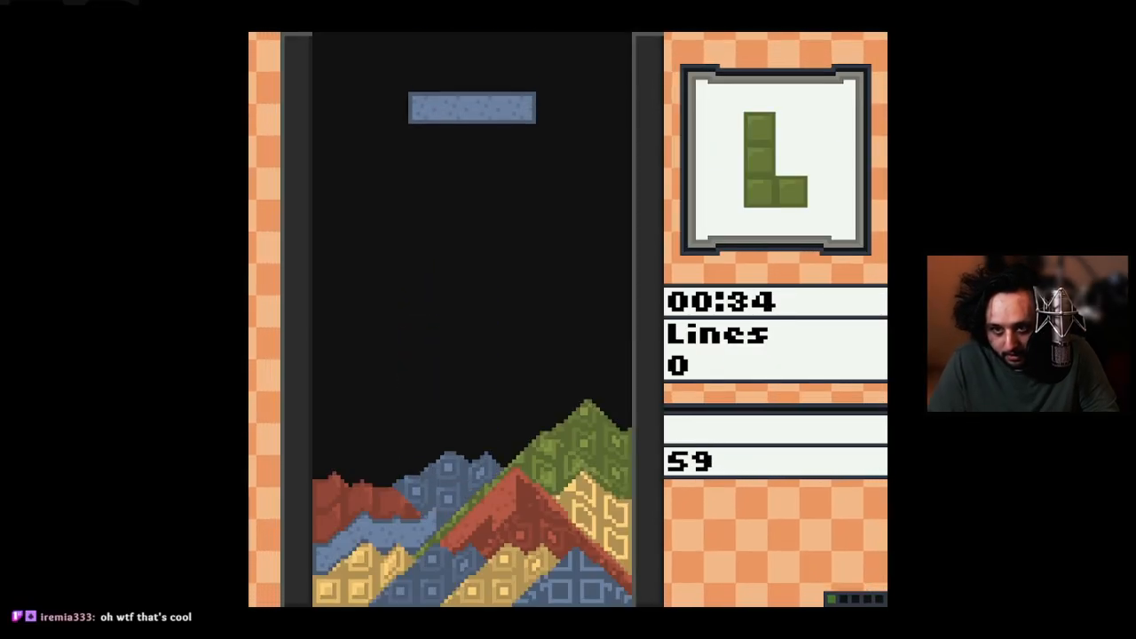
# Stack the I, L, J and rotated L pieces, clearing the round's one line
pyautogui.press('Left')
pyautogui.press('Left')
pyautogui.press('Left')
pyautogui.press('Down')
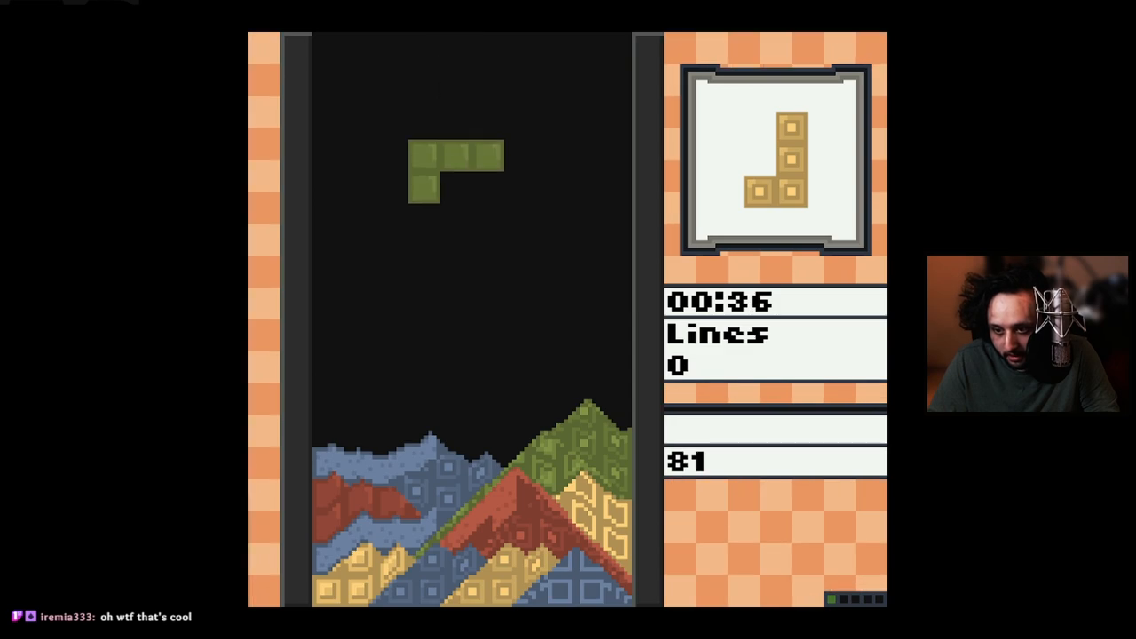
pyautogui.press('Down')
pyautogui.press('Right')
pyautogui.press('Right')
pyautogui.press('Up')
pyautogui.press('Down')
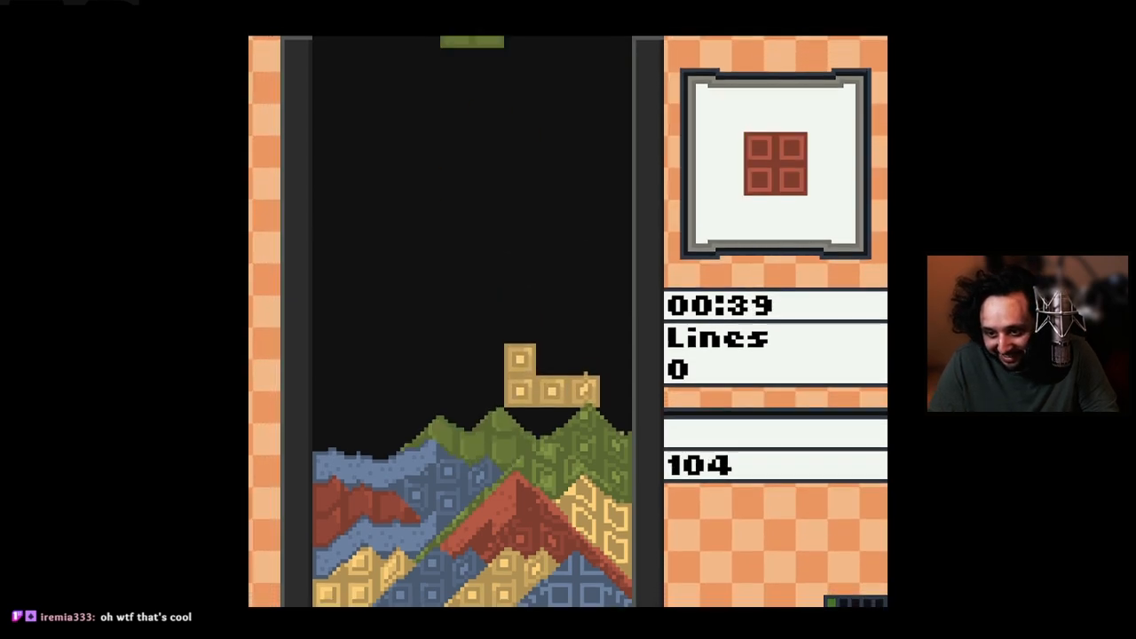
pyautogui.press('Up')
pyautogui.press('Left')
pyautogui.press('Left')
pyautogui.press('Left')
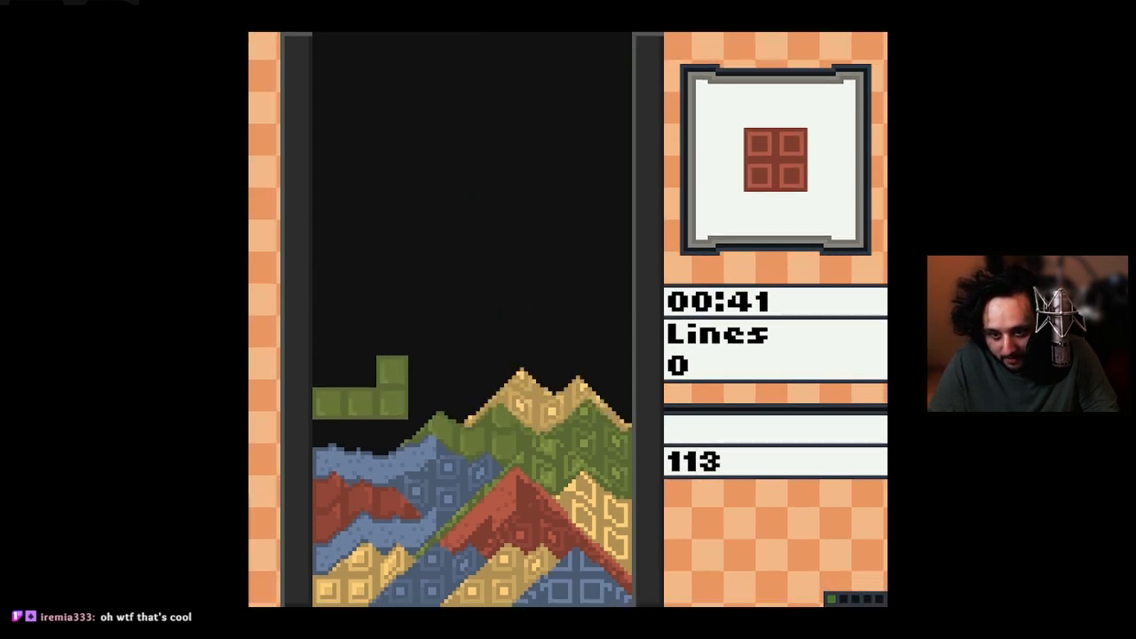
pyautogui.press('Down')
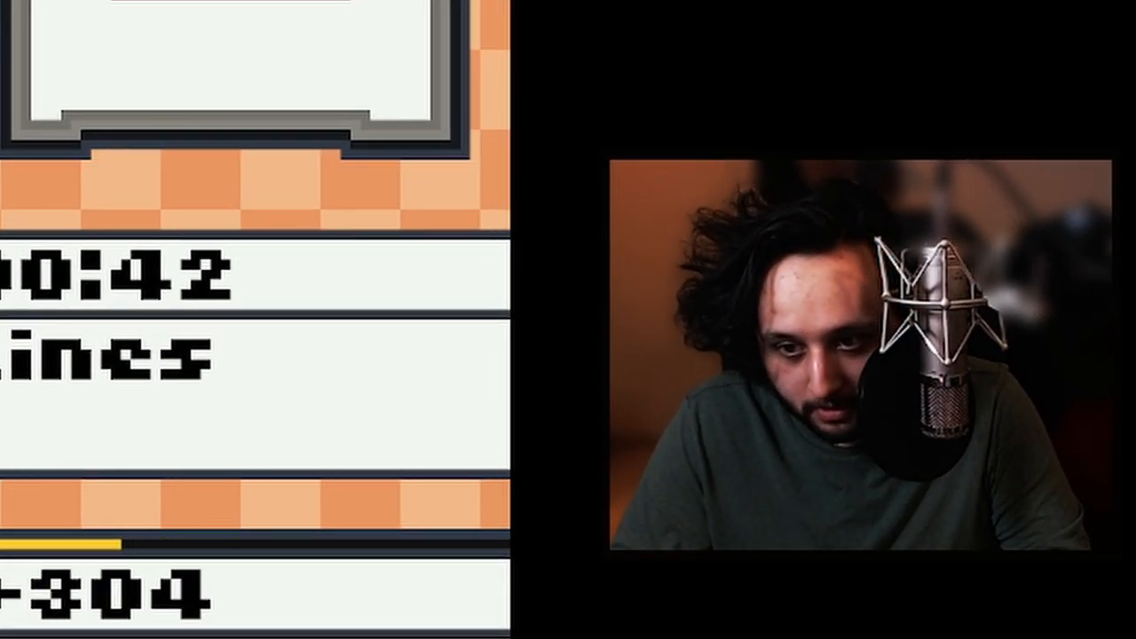
# Drop the square and S on the right and the L and J on the left of the rising stack
pyautogui.press('Right')
pyautogui.press('Right')
pyautogui.press('Right')
pyautogui.press('Down')
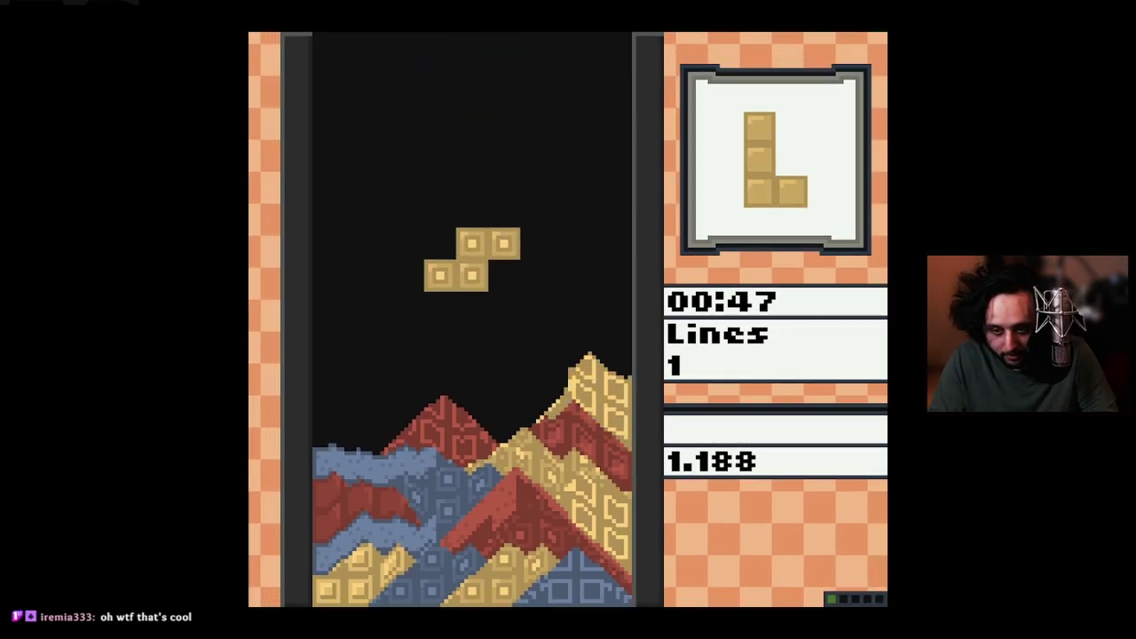
pyautogui.press('Right')
pyautogui.press('Right')
pyautogui.press('Down')
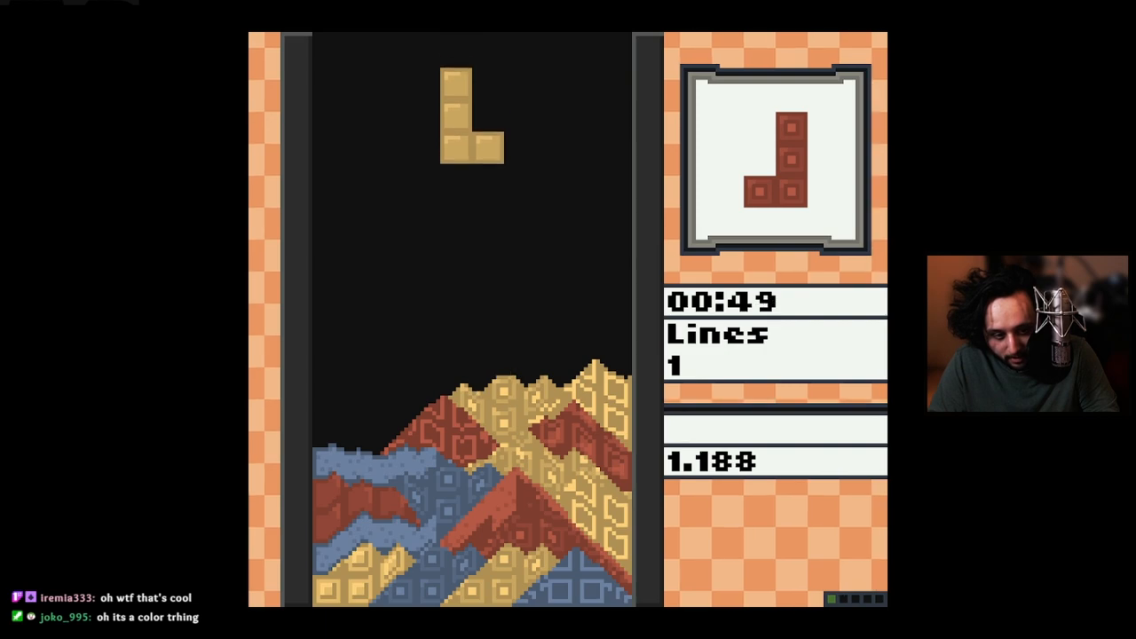
pyautogui.press('Left')
pyautogui.press('Left')
pyautogui.press('Down')
pyautogui.press('Left')
pyautogui.press('Left')
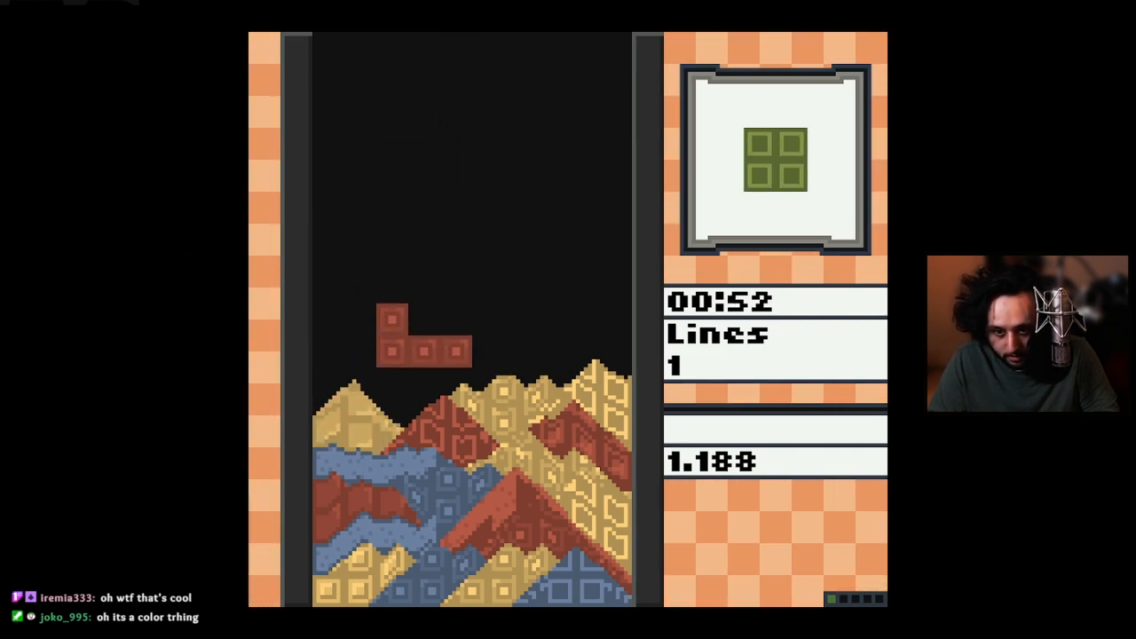
pyautogui.press('Down')
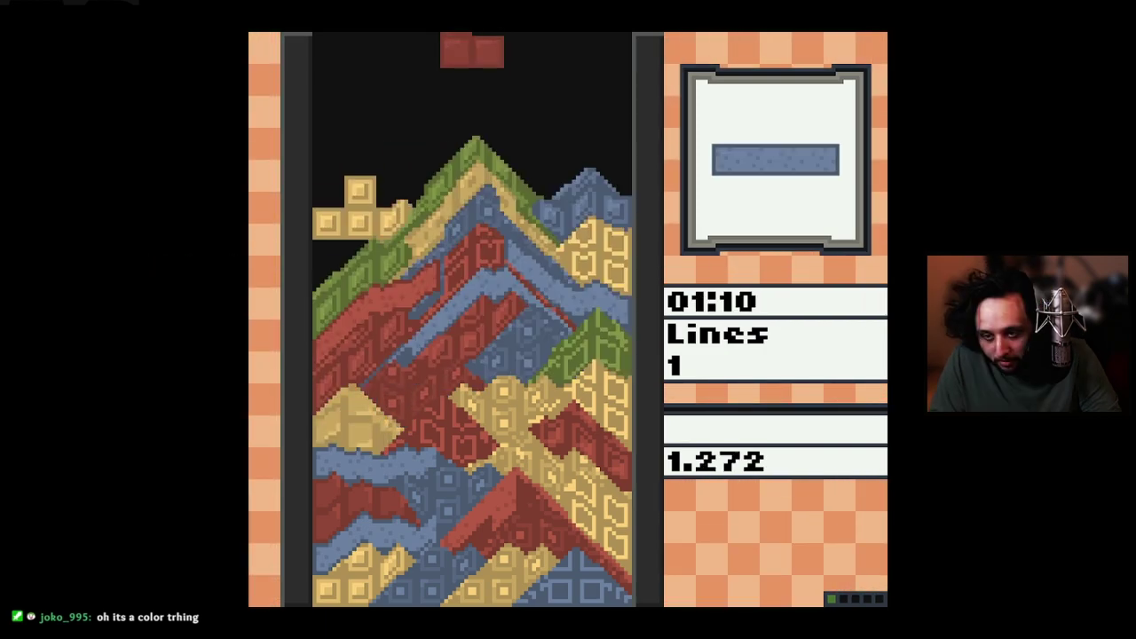
pyautogui.press('Right')
pyautogui.press('Right')
pyautogui.press('Down')
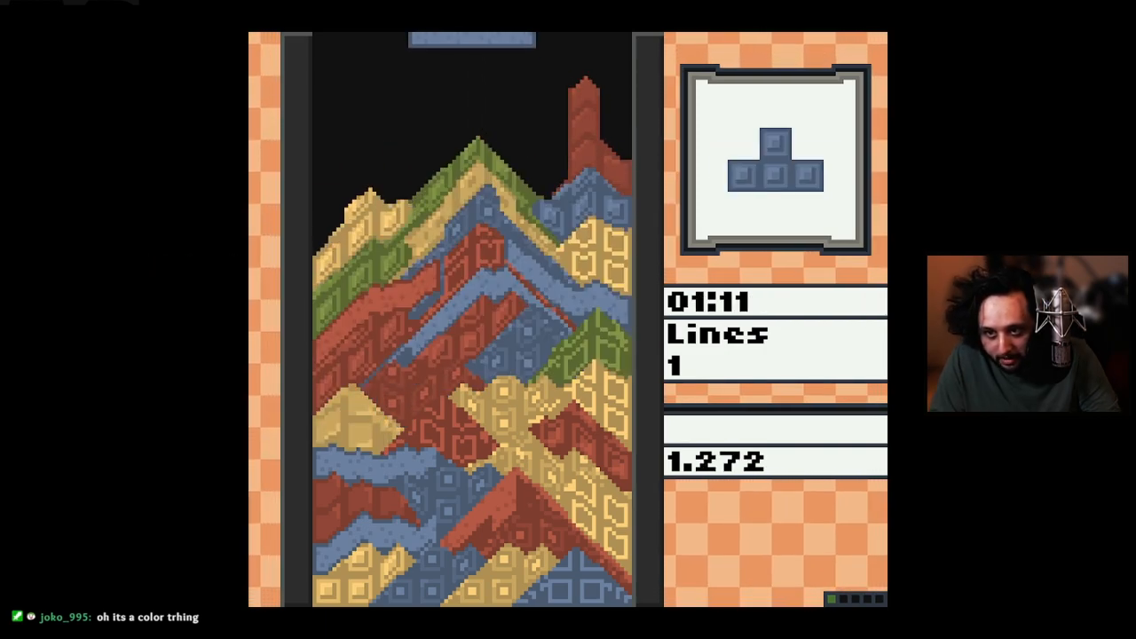
# Hard-drop the remaining pieces until the stack tops out, ending the round at a 1,272 high score
pyautogui.press('Down')
pyautogui.press('Left')
pyautogui.press('Down')
pyautogui.press('Left')
pyautogui.press('Left')
pyautogui.press('Down')
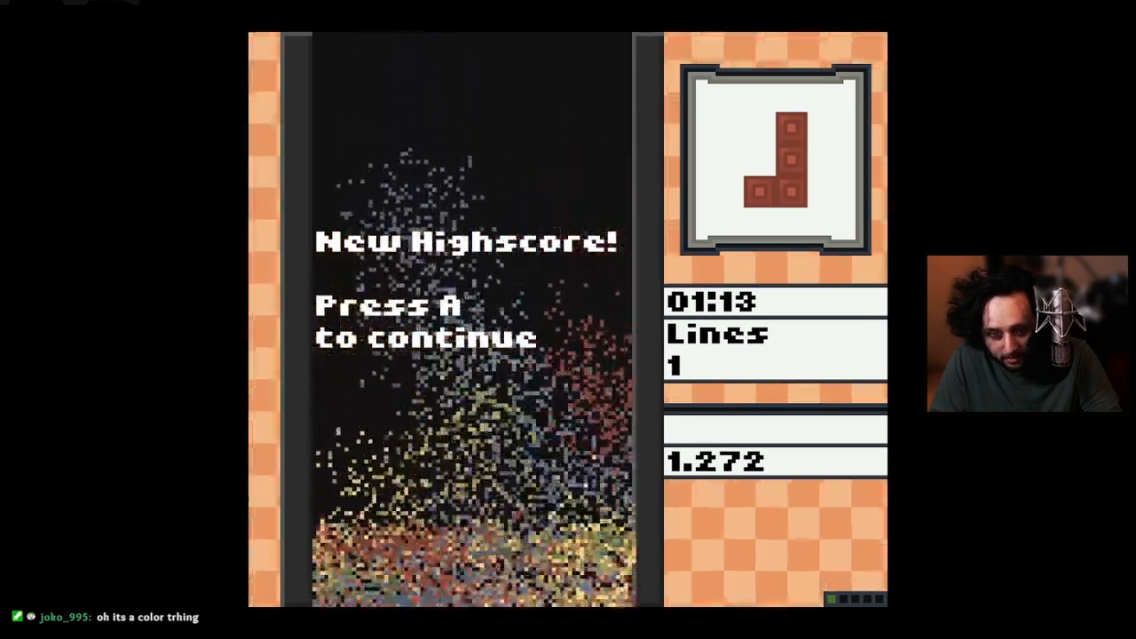
# Continue past the high score screen into a fresh game and drop the first S piece left
pyautogui.press('a')
pyautogui.press('Return')
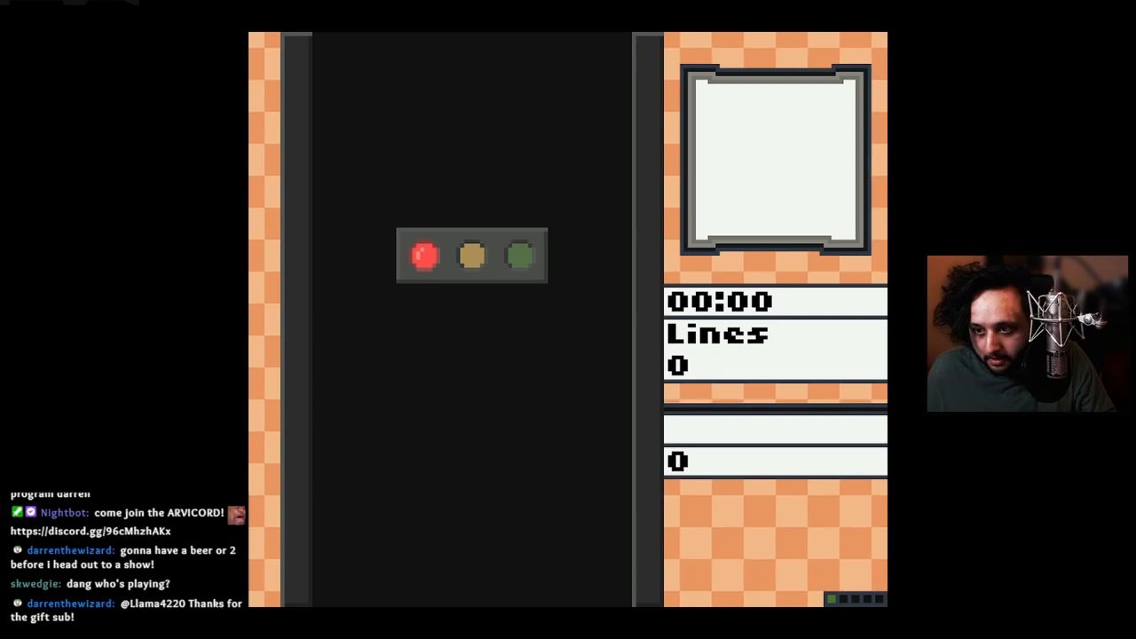
pyautogui.press('Left')
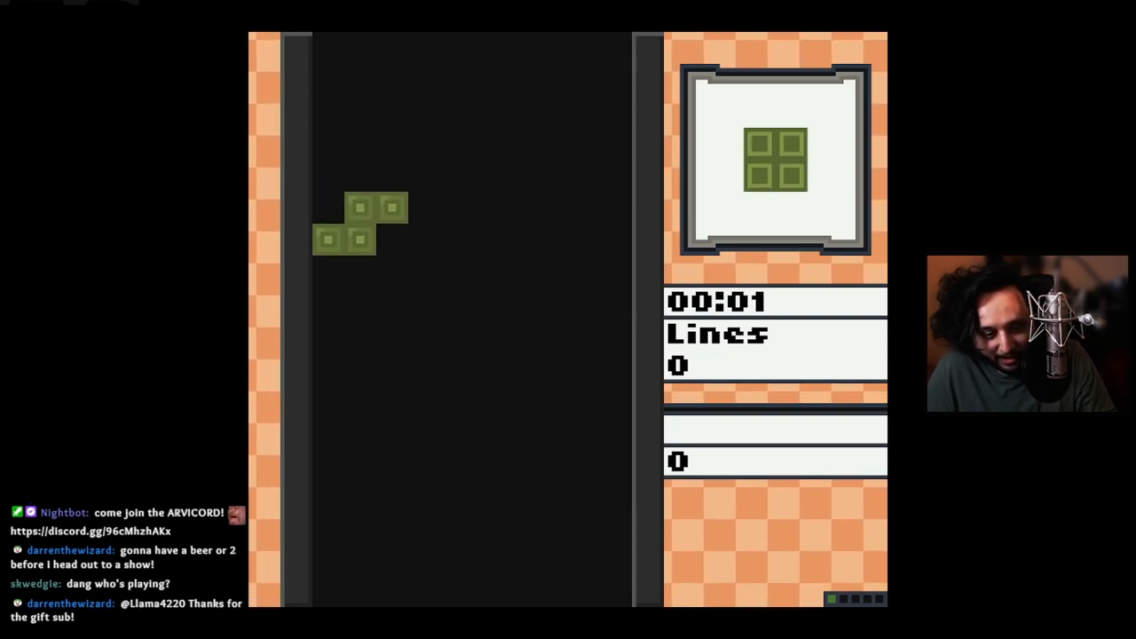
pyautogui.press('Down')
pyautogui.press('Down')
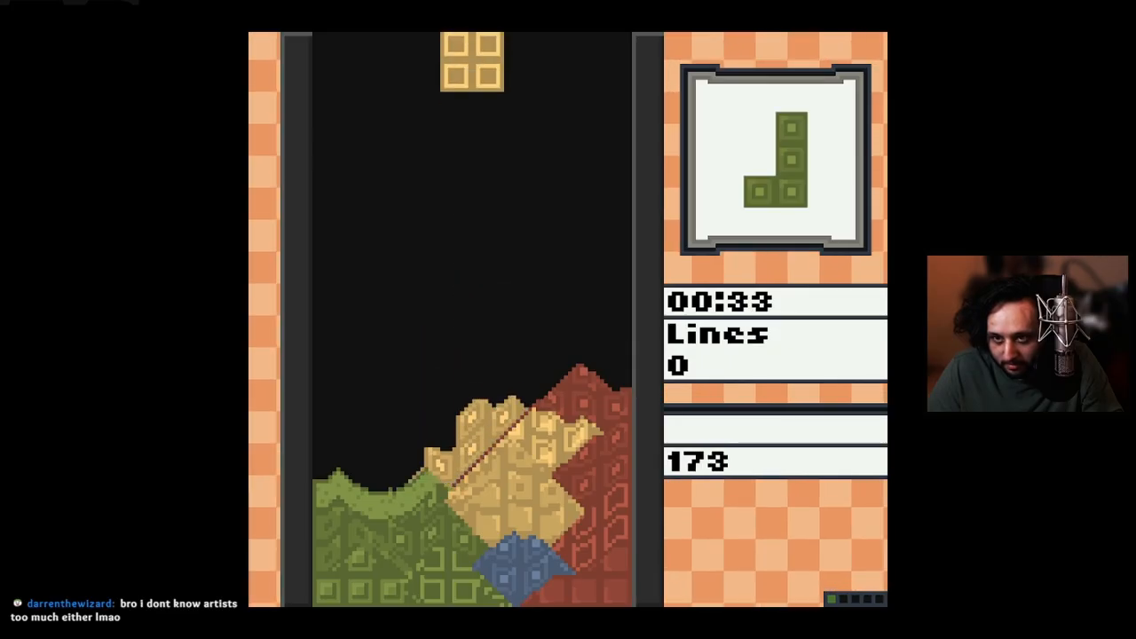
# Stack the square, J, green and blue T pieces on the left side of the well
pyautogui.press('Left')
pyautogui.press('Down')
pyautogui.press('Down')
pyautogui.press('Down')
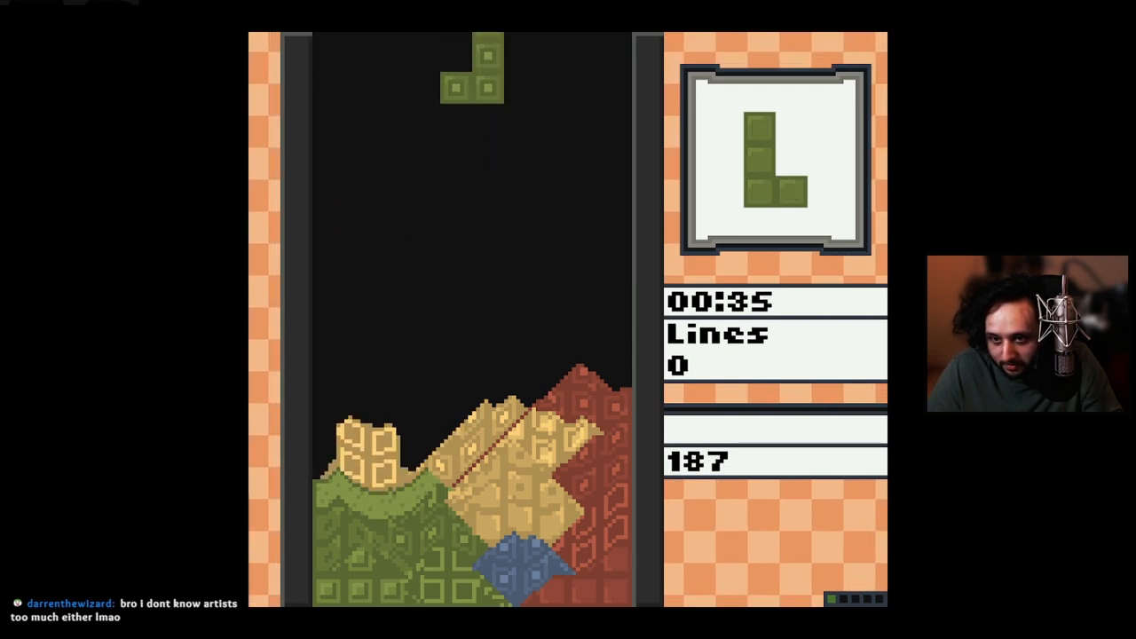
pyautogui.press('Left')
pyautogui.press('Left')
pyautogui.press('Down')
pyautogui.press('Down')
pyautogui.press('Down')
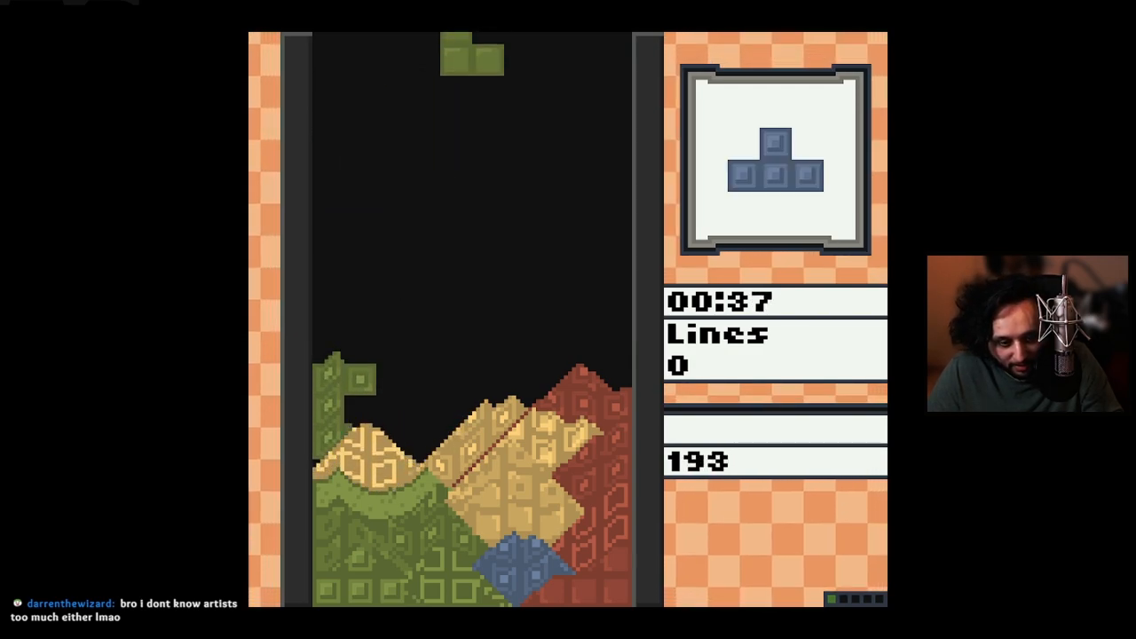
pyautogui.press('Down')
pyautogui.press('Down')
pyautogui.press('Right')
pyautogui.press('Right')
pyautogui.press('Right')
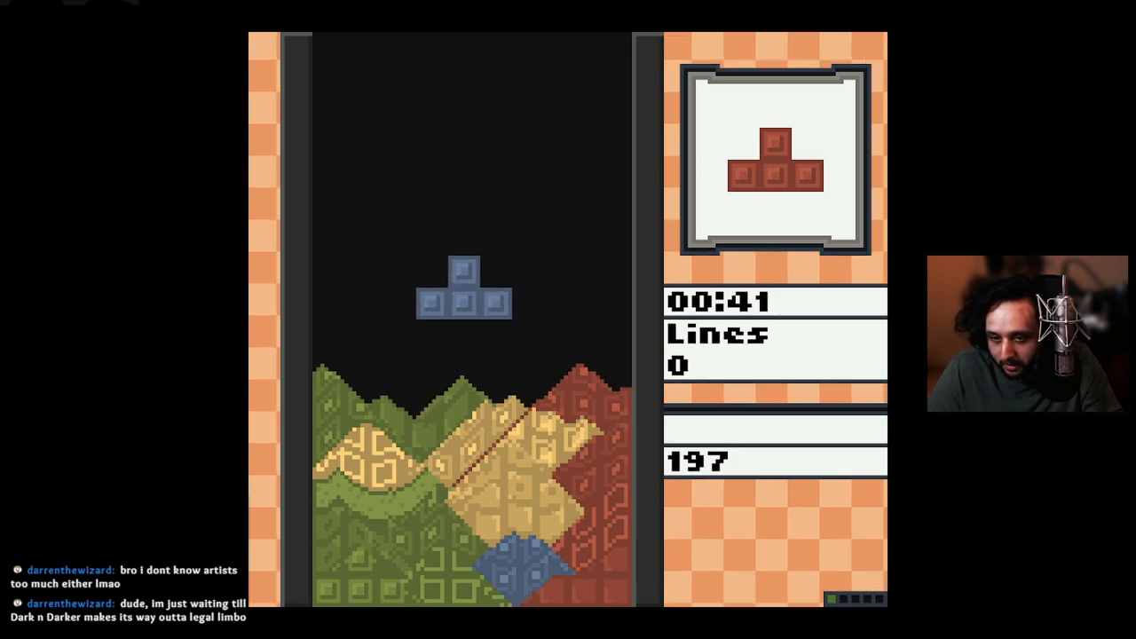
pyautogui.press('Left')
pyautogui.press('Left')
pyautogui.press('Left')
pyautogui.press('Down')
pyautogui.press('Down')
pyautogui.press('Down')
# Build the right side with the red T and S, green T and an upright I piece
pyautogui.press('Down')
pyautogui.press('Down')
pyautogui.press('Down')
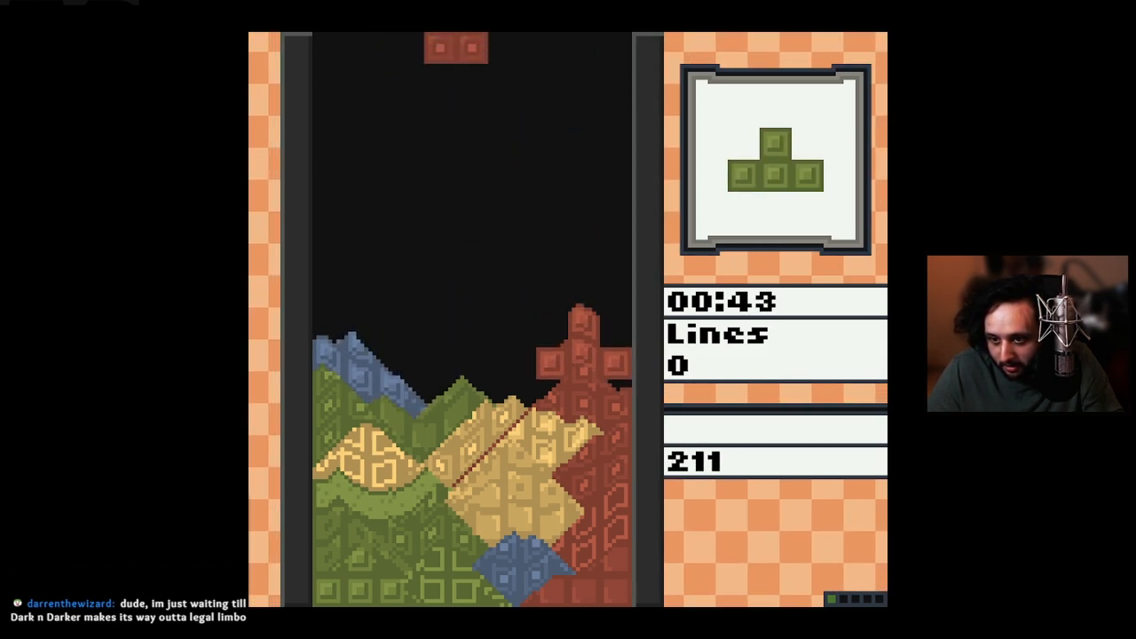
pyautogui.press('Right')
pyautogui.press('Right')
pyautogui.press('Down')
pyautogui.press('Down')
pyautogui.press('Down')
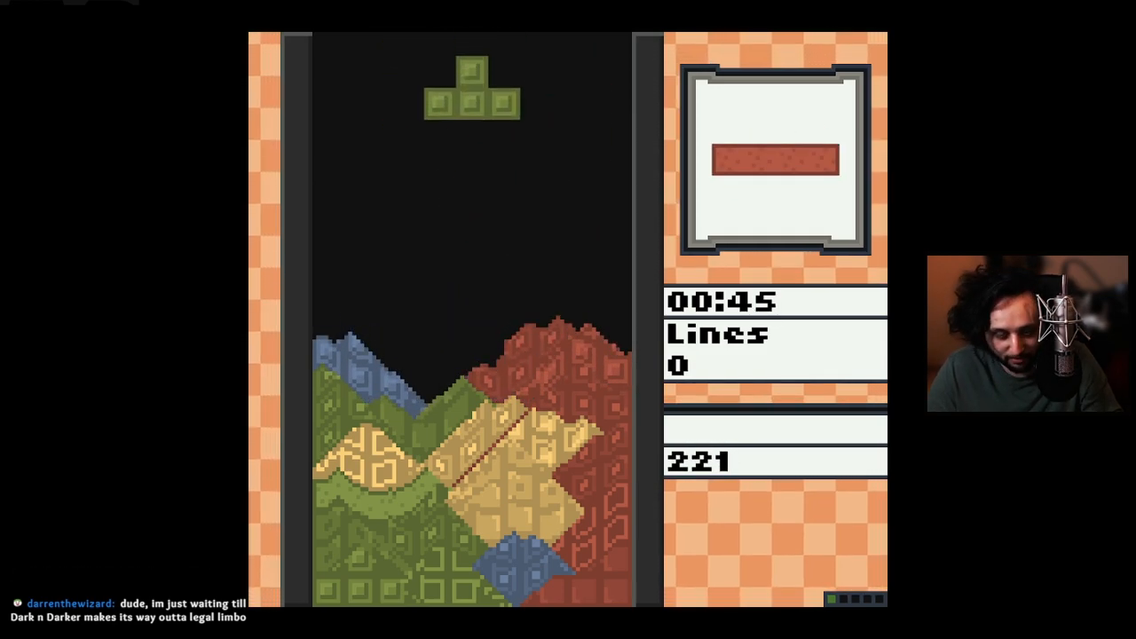
pyautogui.press('Left')
pyautogui.press('Down')
pyautogui.press('Down')
pyautogui.press('Down')
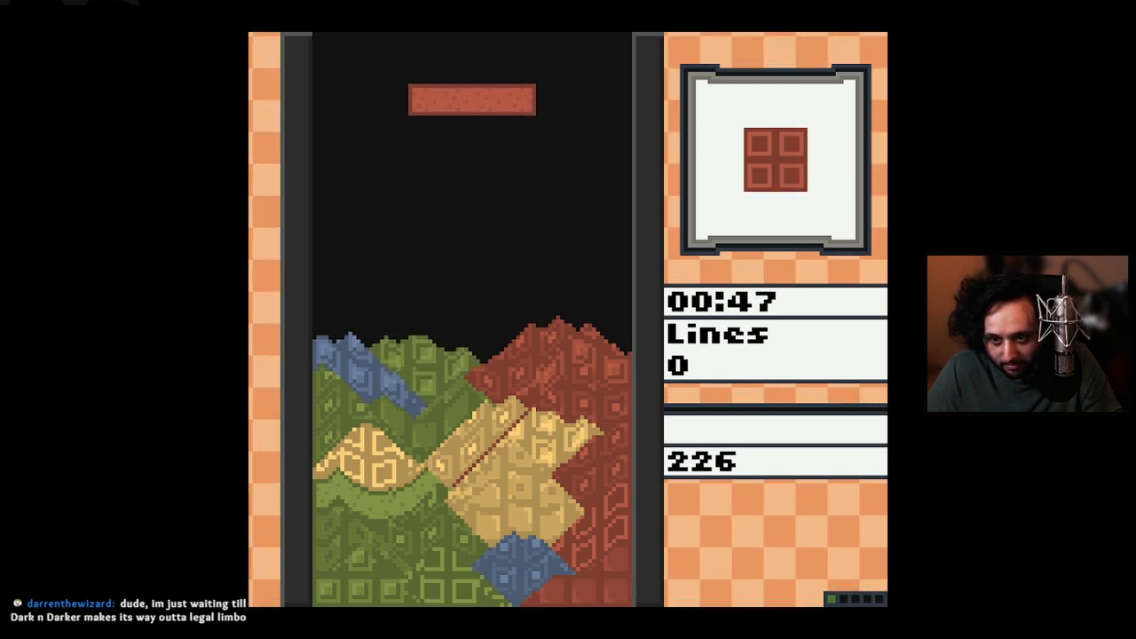
pyautogui.press('Up')
pyautogui.press('Down')
pyautogui.press('Down')
pyautogui.press('Down')
pyautogui.press('Right')
pyautogui.press('Right')
pyautogui.press('Right')
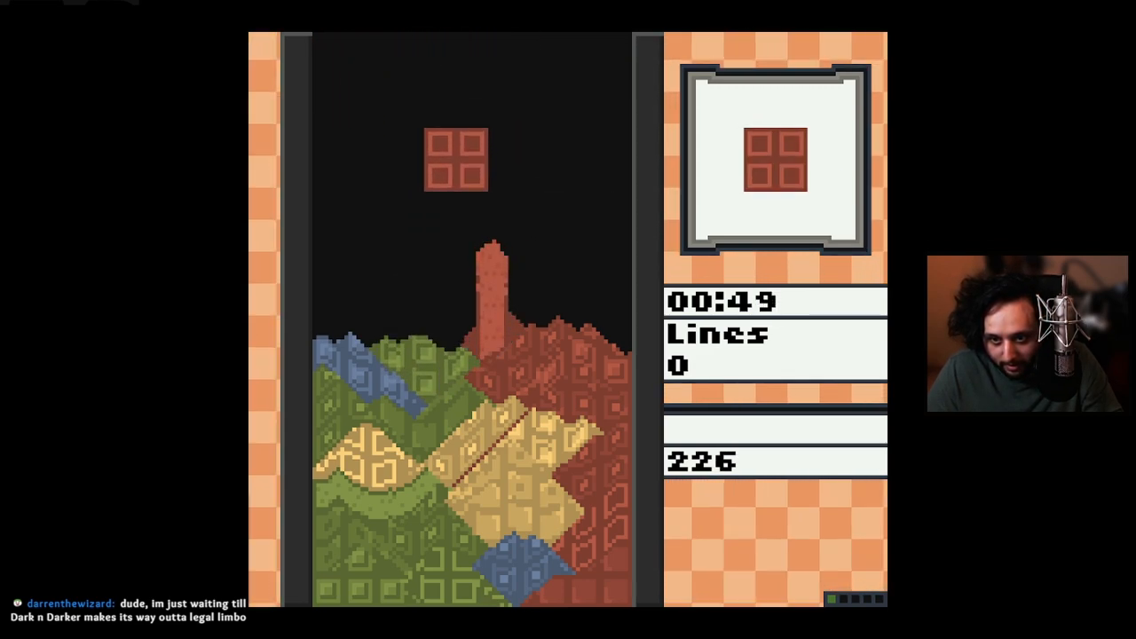
# Place the O piece to clear a line, then drop the red and blue J pieces to clear another
pyautogui.press('Down')
pyautogui.press('Down')
pyautogui.press('Left')
pyautogui.press('Left')
pyautogui.press('Down')
pyautogui.press('Down')
pyautogui.press('Down')
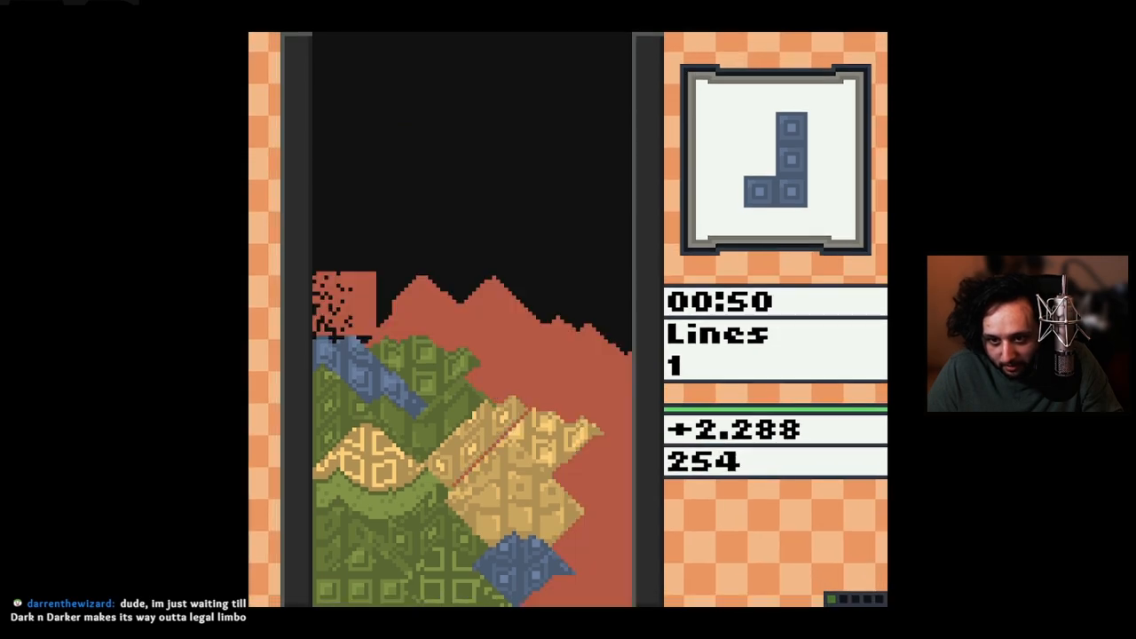
pyautogui.press('Right')
pyautogui.press('Right')
pyautogui.press('Down')
pyautogui.press('Down')
pyautogui.press('Down')
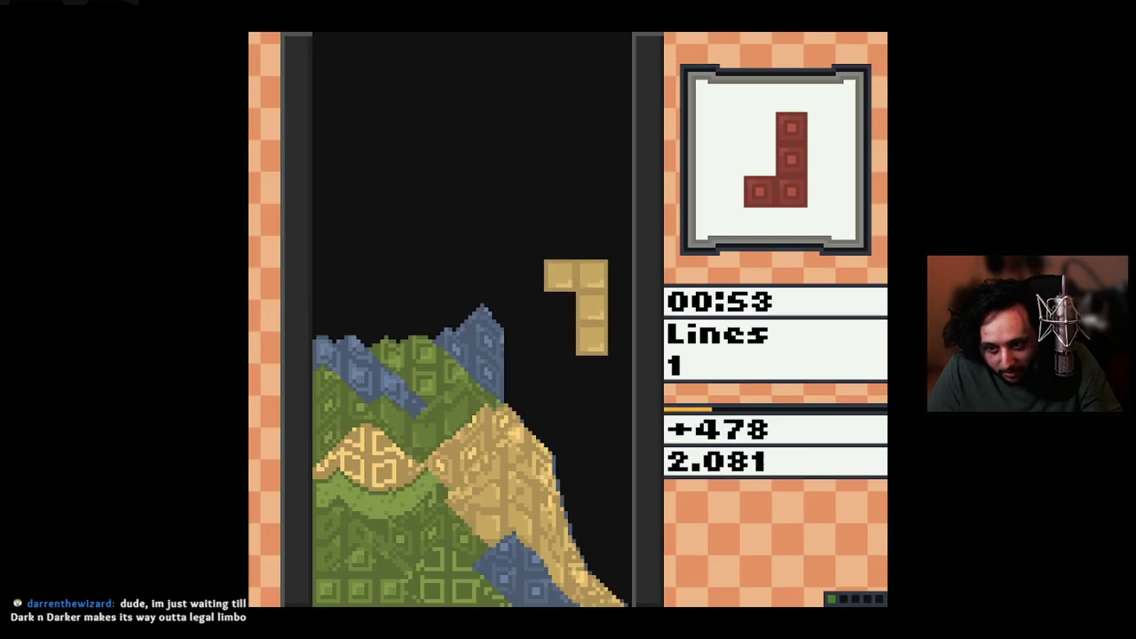
pyautogui.press('Down')
pyautogui.press('Down')
pyautogui.press('Down')
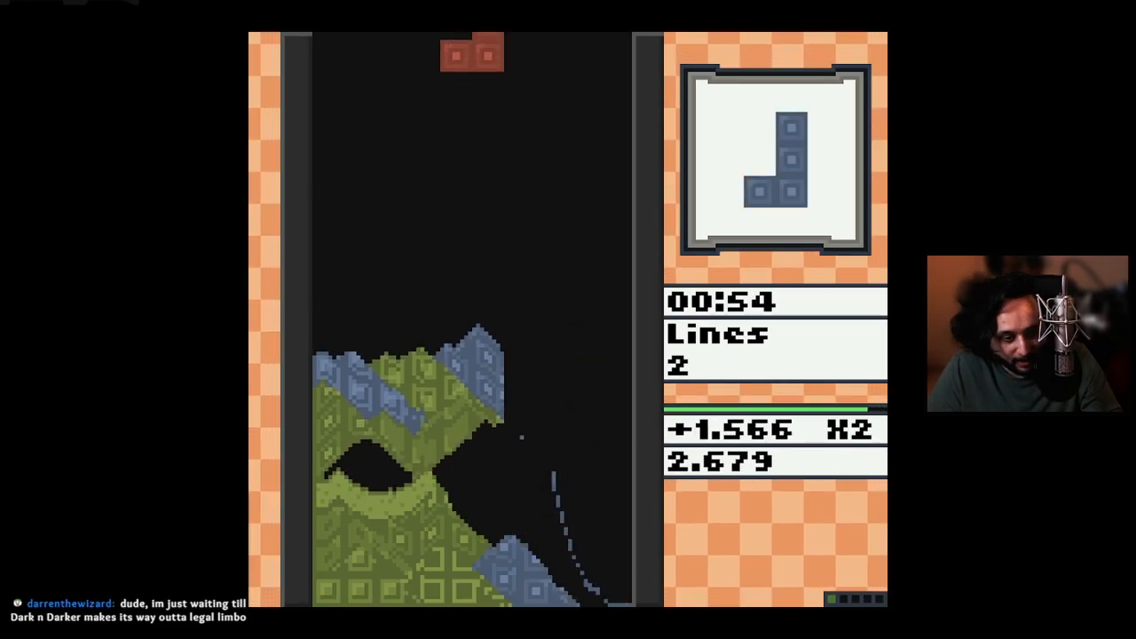
pyautogui.press('Right')
pyautogui.press('Right')
pyautogui.press('Right')
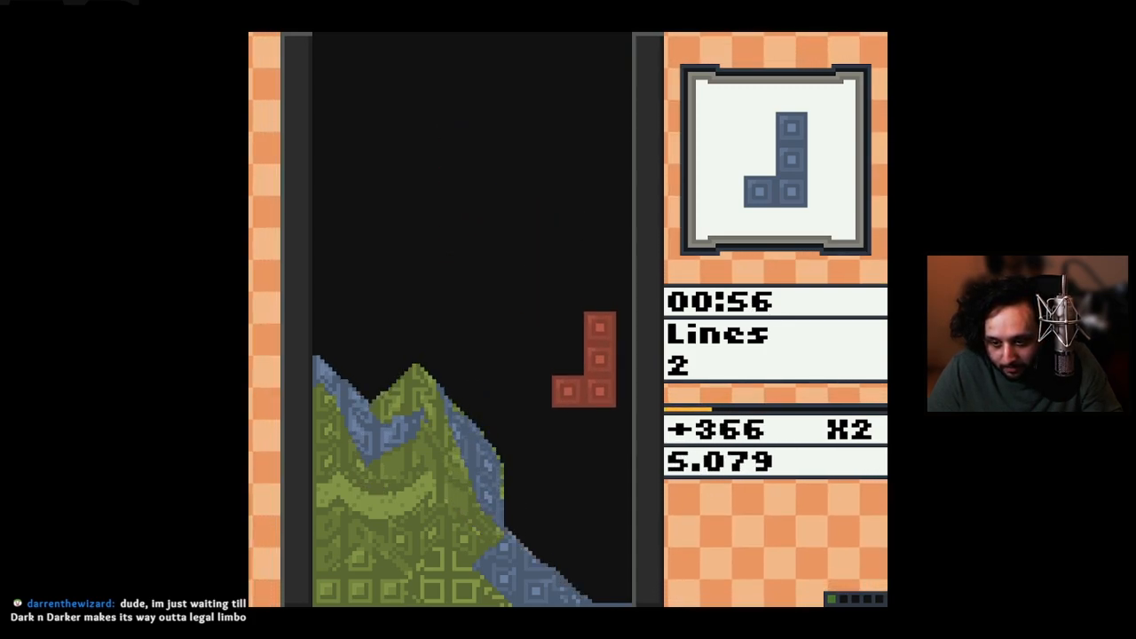
pyautogui.press('Down')
pyautogui.press('Down')
pyautogui.press('Down')
pyautogui.press('Right')
pyautogui.press('Right')
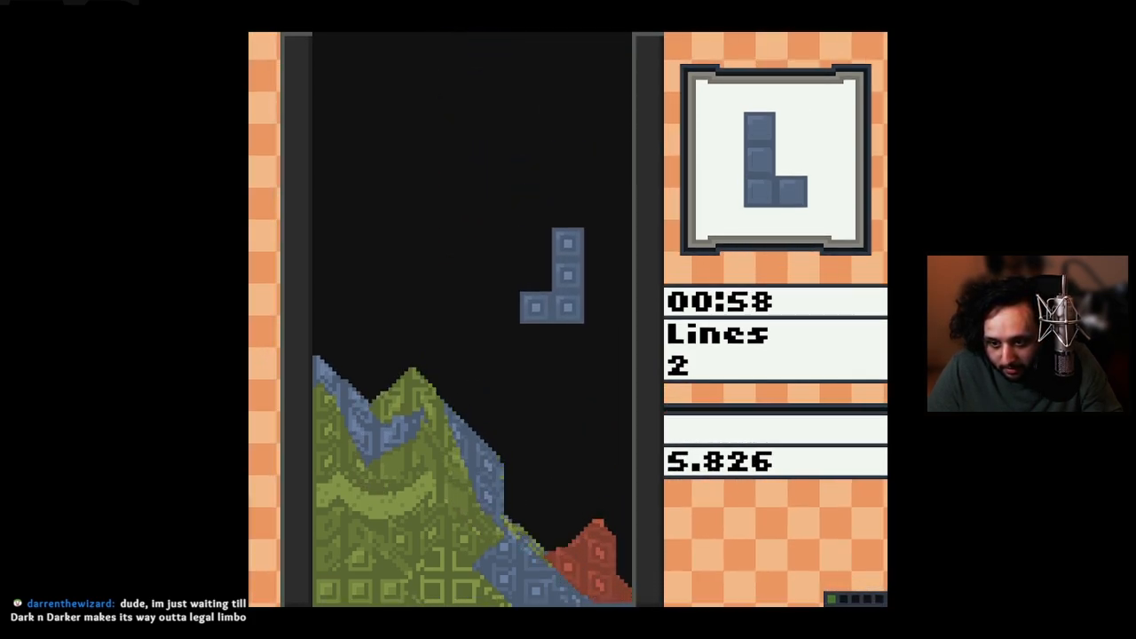
pyautogui.press('Down')
pyautogui.press('Down')
pyautogui.press('Down')
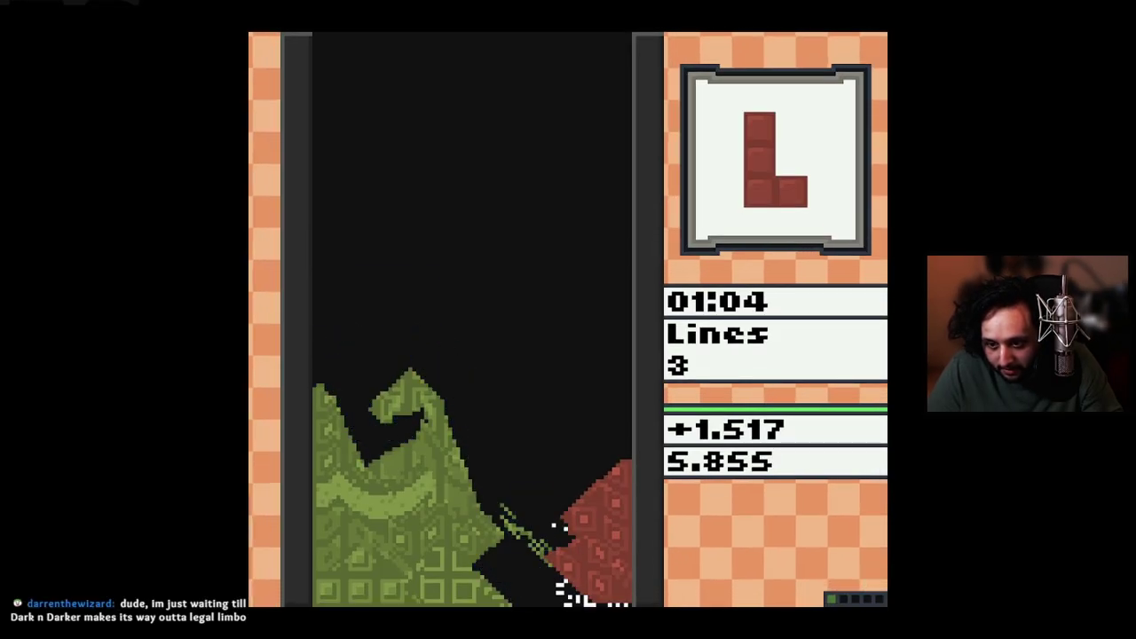
# Drop the L, O and green I to clear the green stack, then set the blue S on the red slope
pyautogui.press('Right')
pyautogui.press('Right')
pyautogui.press('Down')
pyautogui.press('Down')
pyautogui.press('Down')
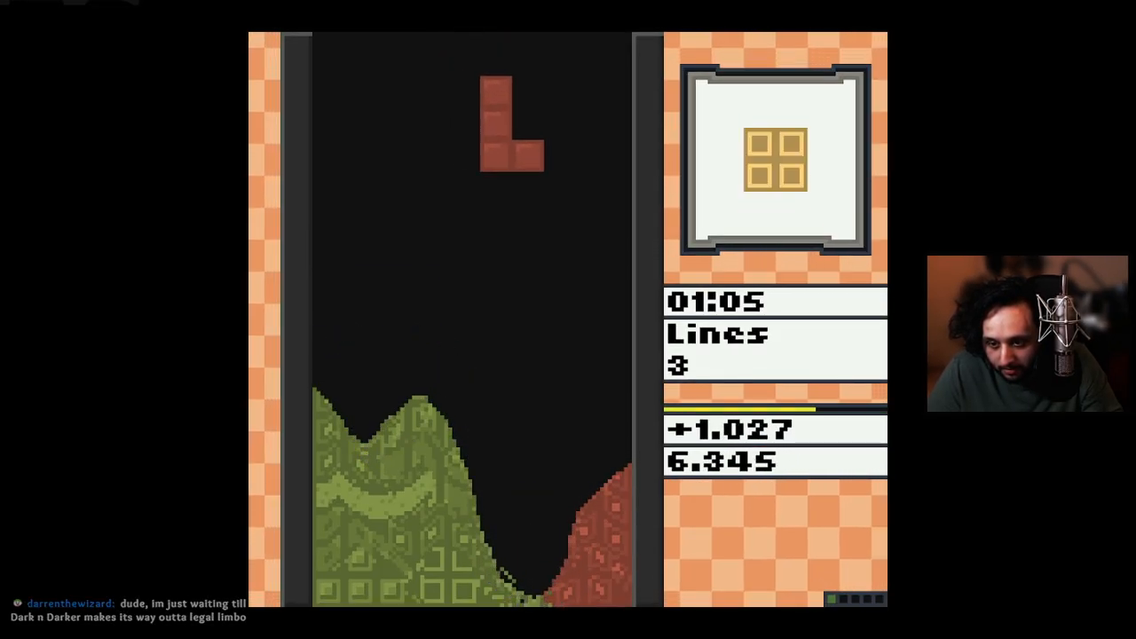
pyautogui.press('Left')
pyautogui.press('Left')
pyautogui.press('Down')
pyautogui.press('Down')
pyautogui.press('Down')
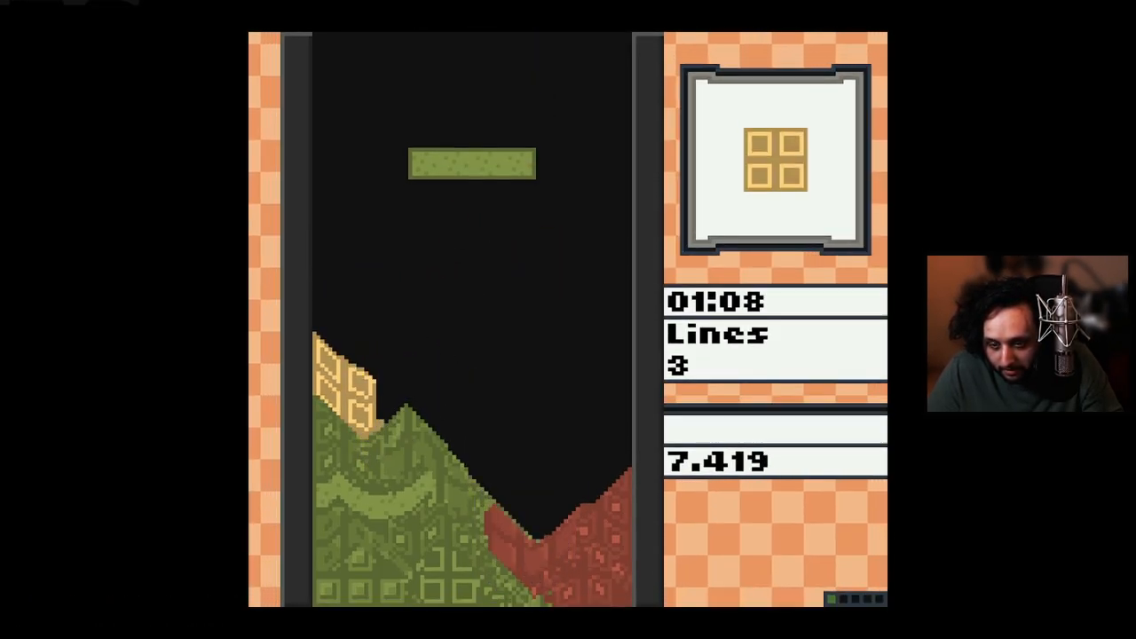
pyautogui.press('Right')
pyautogui.press('Right')
pyautogui.press('Down')
pyautogui.press('Down')
pyautogui.press('Down')
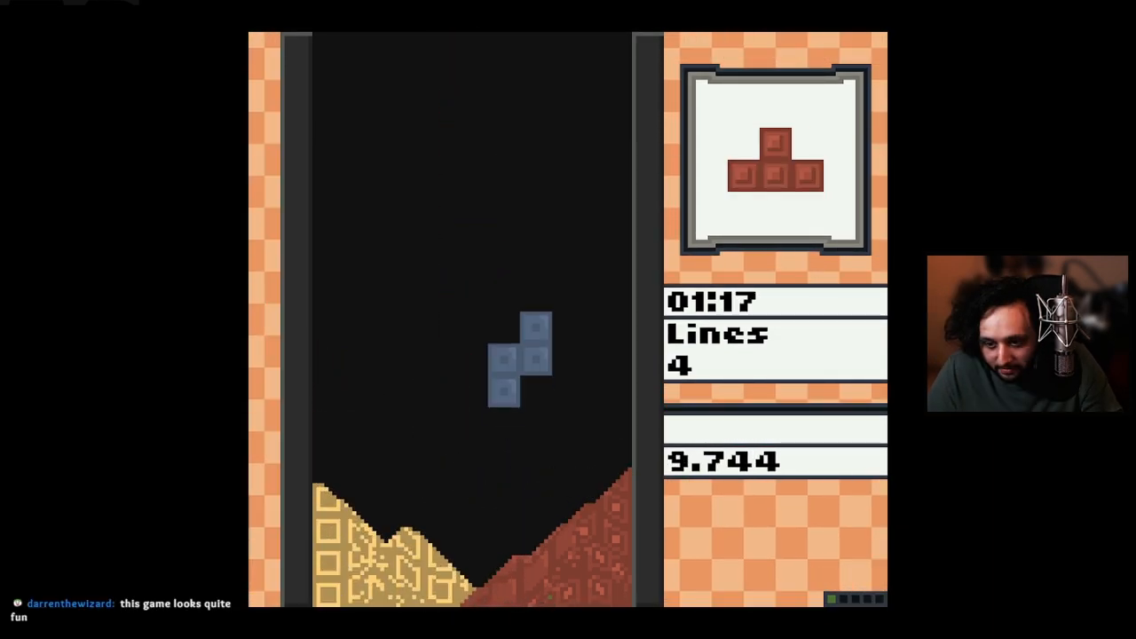
pyautogui.press('Right')
pyautogui.press('Down')
pyautogui.press('Down')
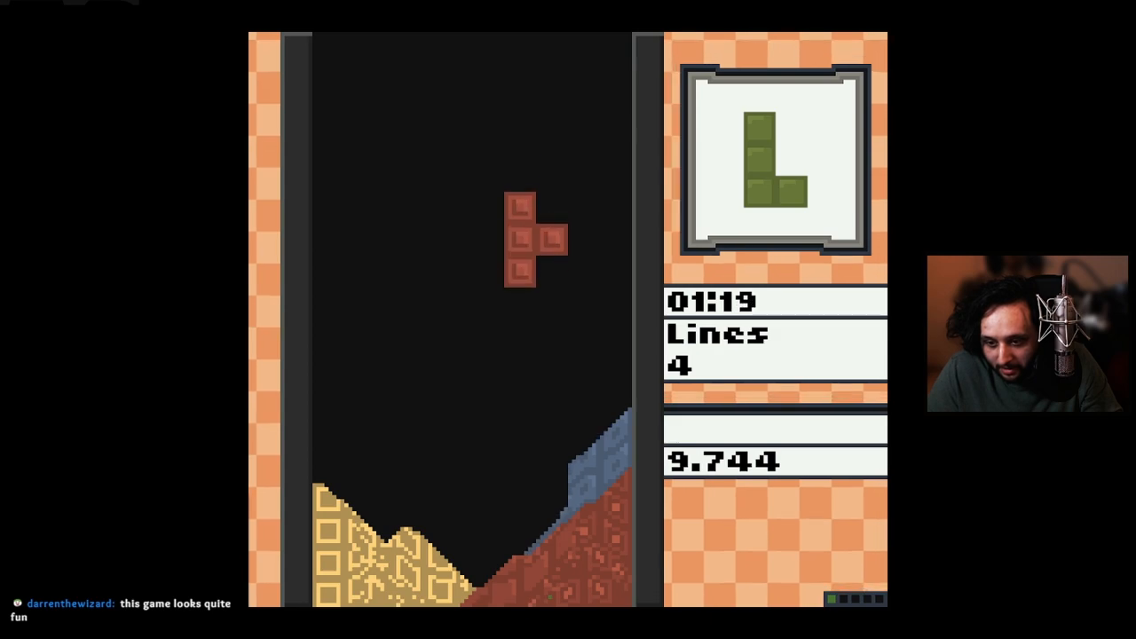
# Fill the gap with the T pieces until the round ends at 9,924 points, then start a new game
pyautogui.press('Left')
pyautogui.press('Left')
pyautogui.press('Down')
pyautogui.press('Down')
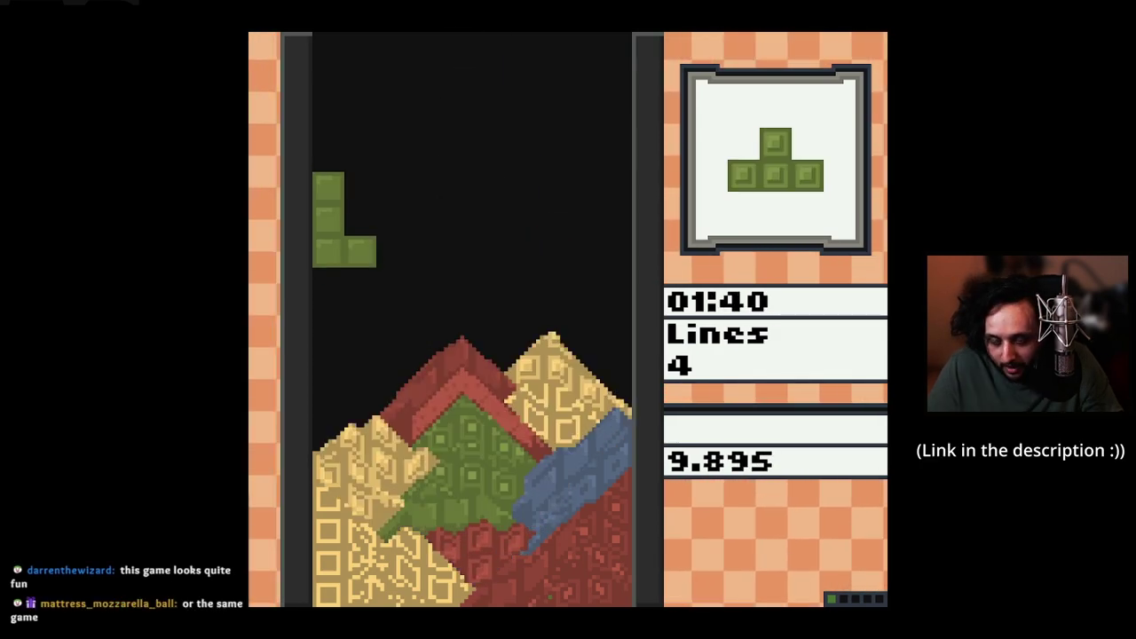
pyautogui.press('Down')
pyautogui.press('Down')
pyautogui.press('Left')
pyautogui.press('Left')
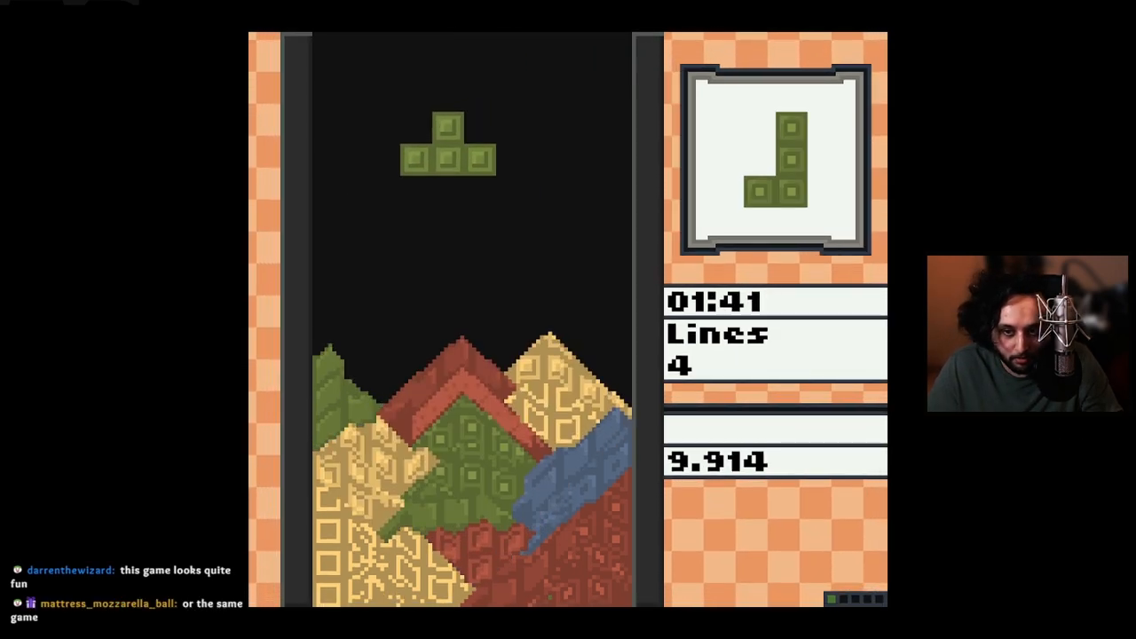
pyautogui.press('Up')
pyautogui.press('Up')
pyautogui.press('Down')
pyautogui.press('Down')
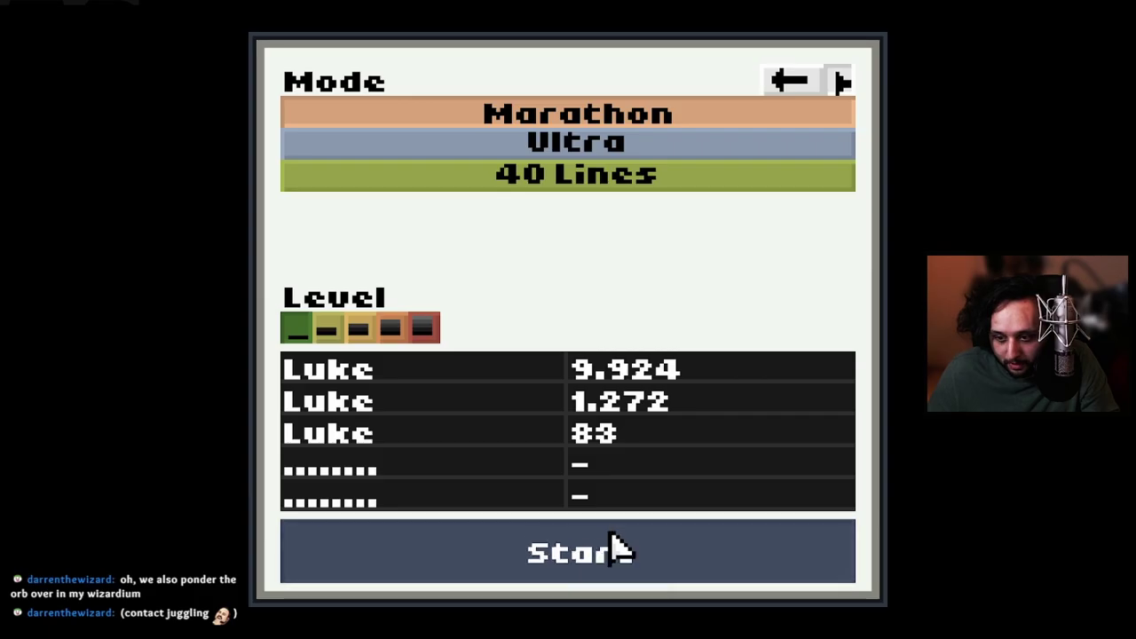
pyautogui.click(621, 553)
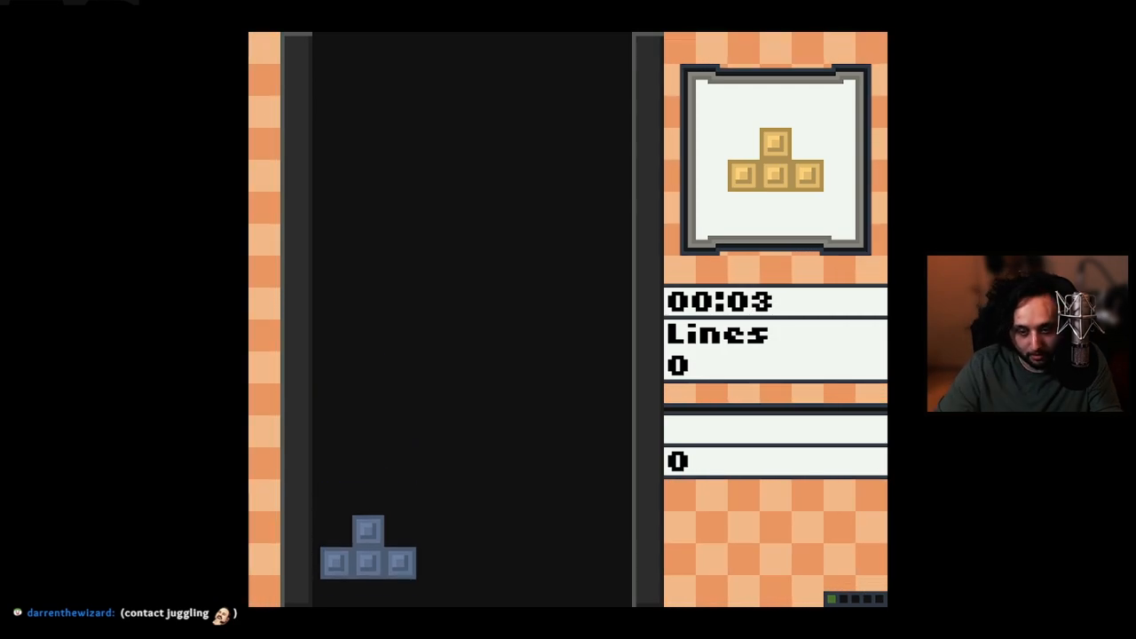
# Hard-drop the opening T and O pieces to build the base of the stack
pyautogui.press('Right')
pyautogui.press('Right')
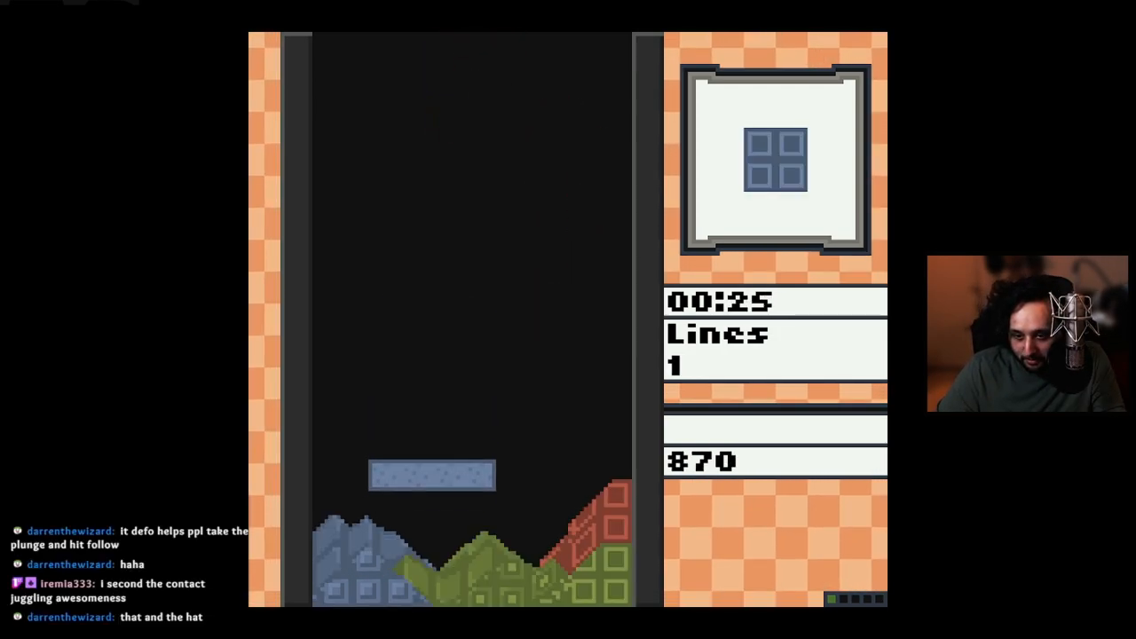
pyautogui.press('space')
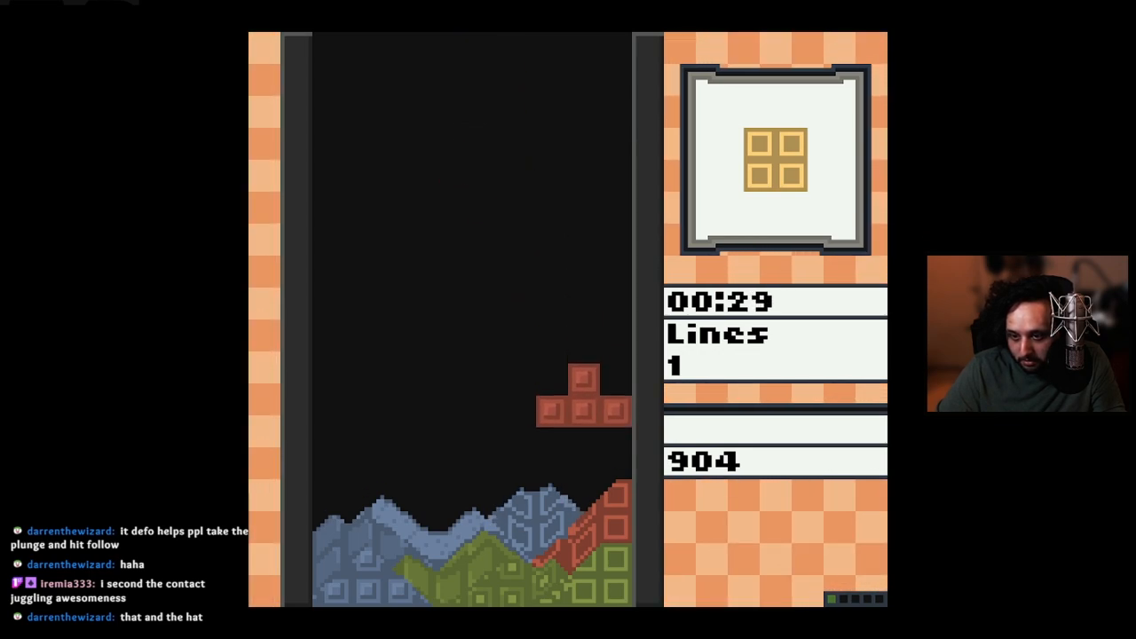
pyautogui.press('Left')
pyautogui.press('Left')
pyautogui.press('Left')
pyautogui.press('space')
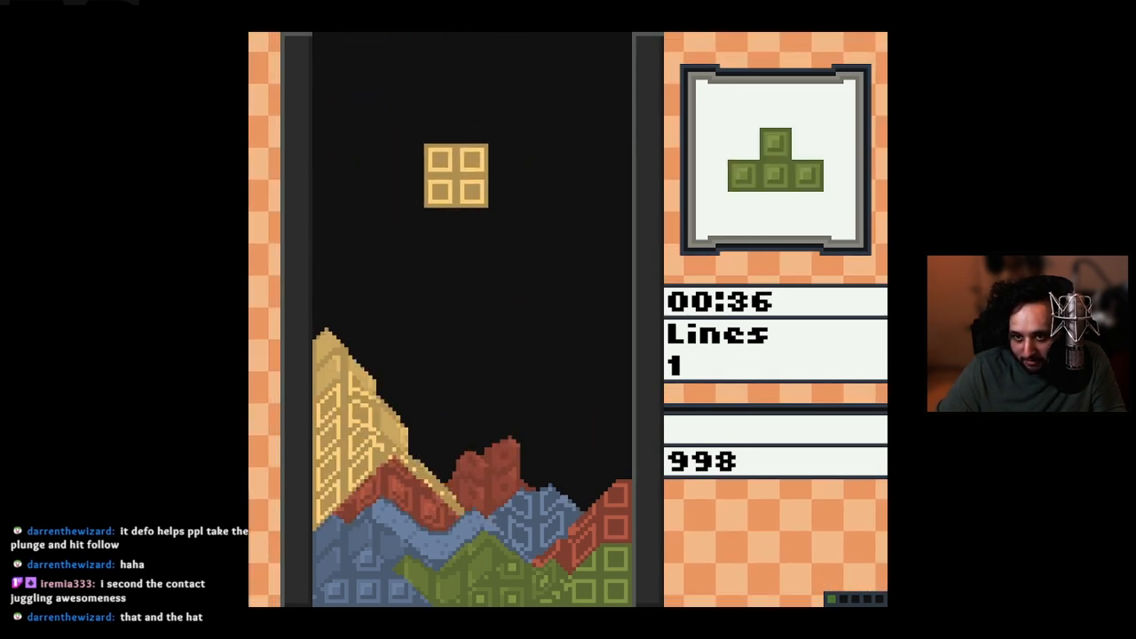
pyautogui.press('space')
pyautogui.press('space')
pyautogui.press('space')
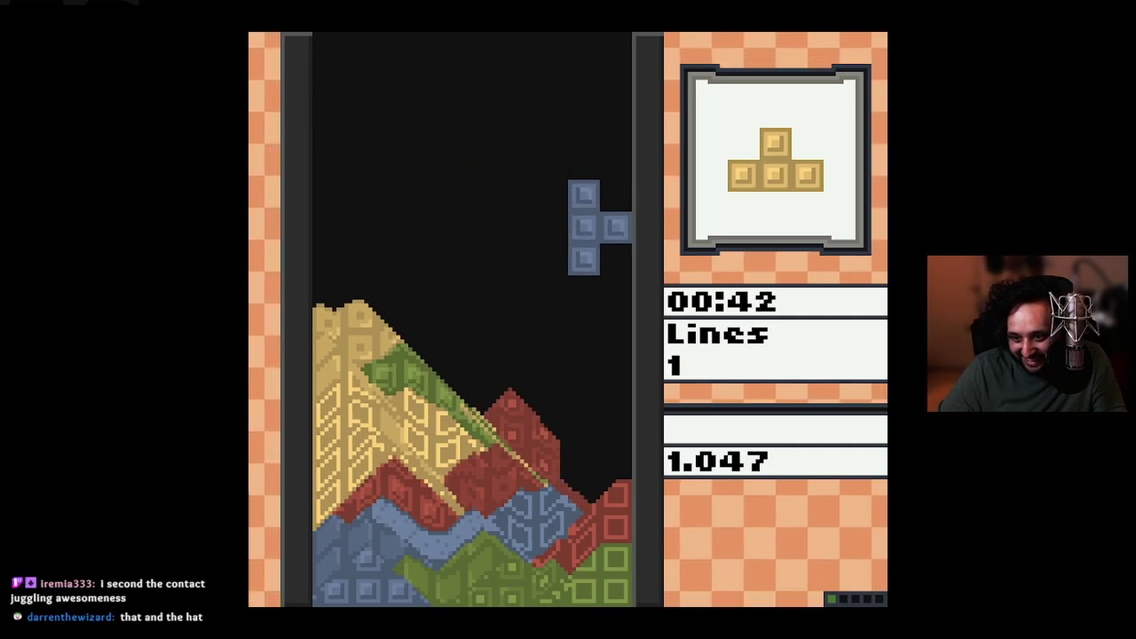
pyautogui.press('space')
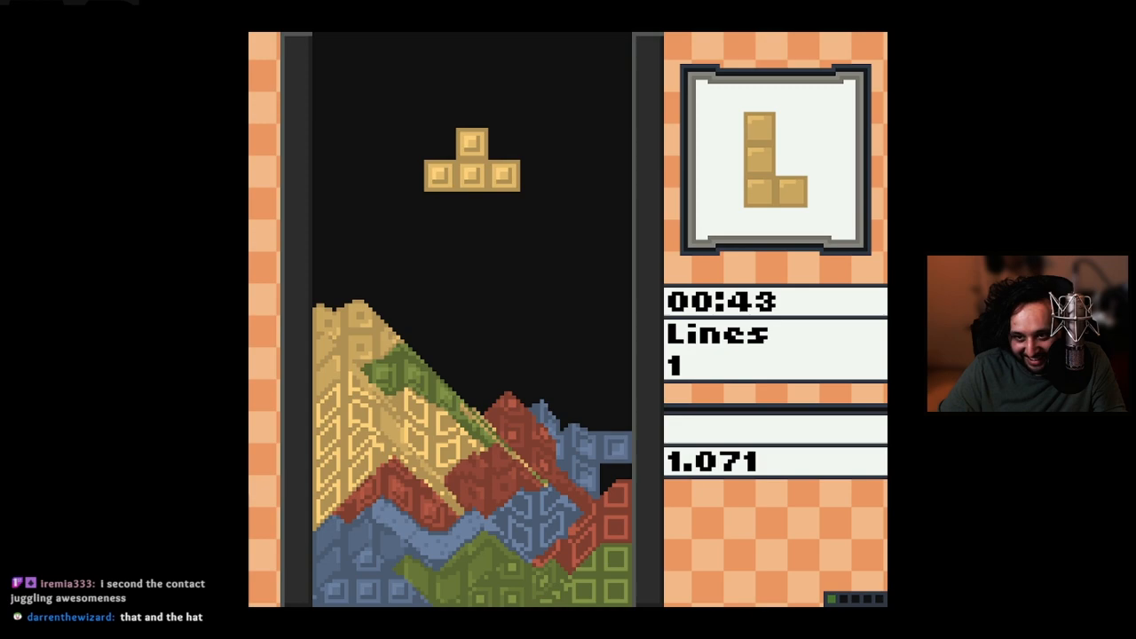
pyautogui.press('Left')
pyautogui.press('Left')
pyautogui.press('Left')
pyautogui.press('space')
# Drop the rotated L and J to clear a line, then stack O and upright S pieces on the left red column
pyautogui.press('Up')
pyautogui.press('Left')
pyautogui.press('Left')
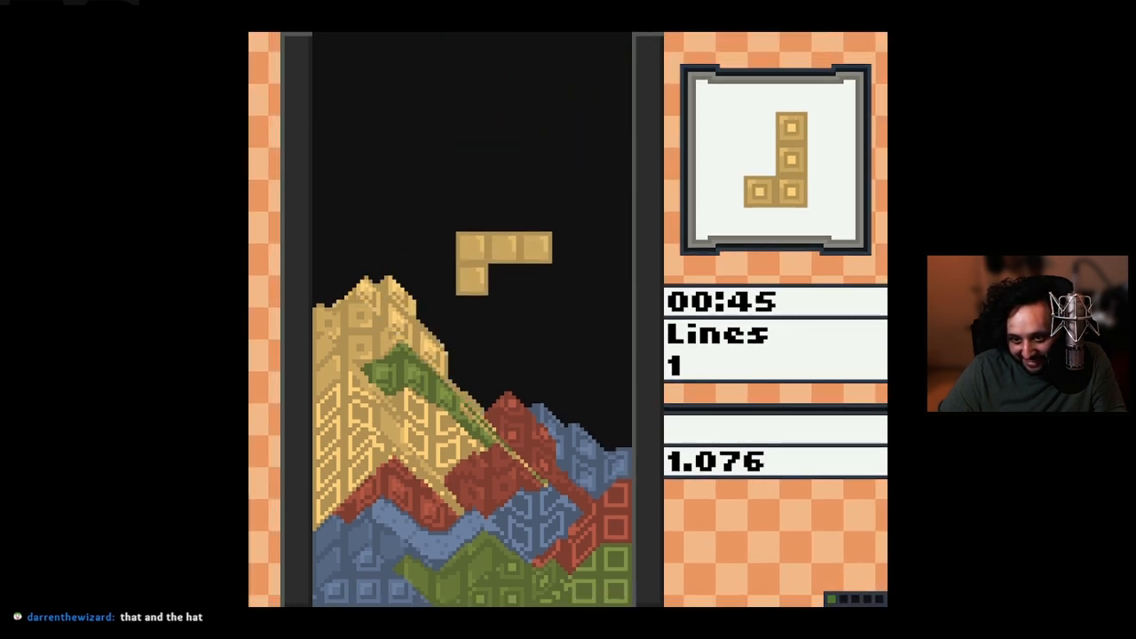
pyautogui.press('space')
pyautogui.press('Right')
pyautogui.press('Right')
pyautogui.press('Right')
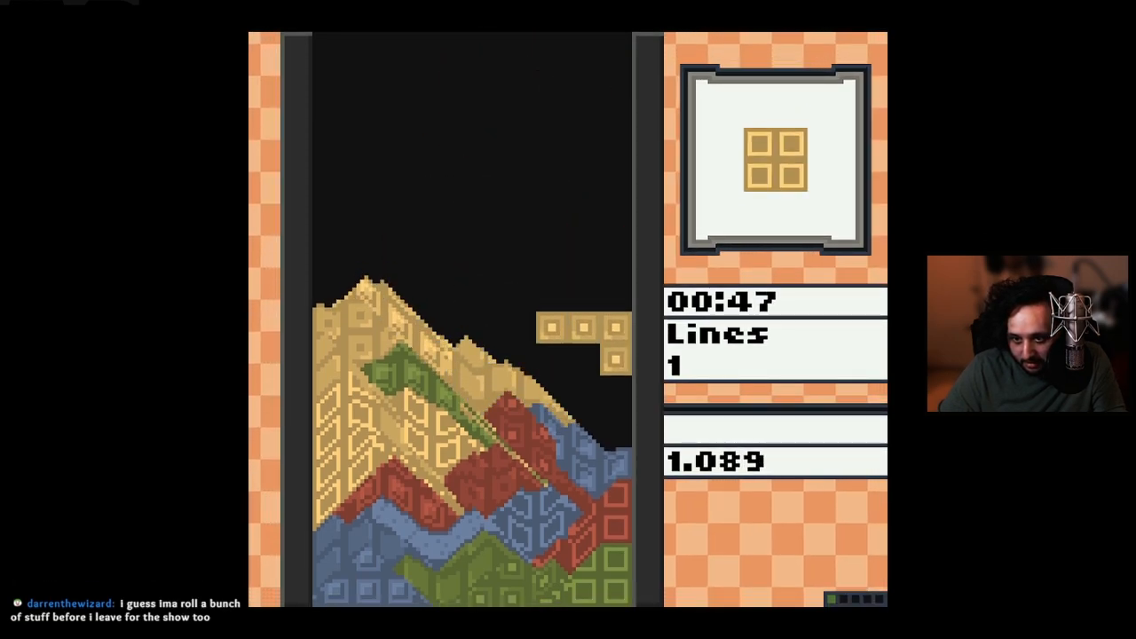
pyautogui.press('space')
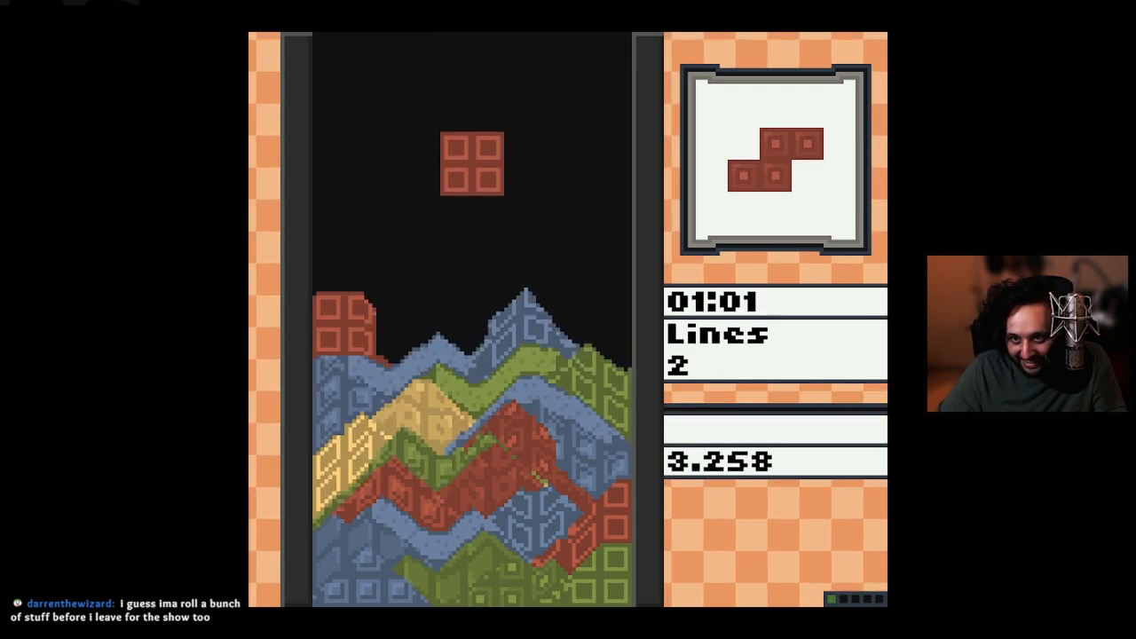
pyautogui.press('Left')
pyautogui.press('Left')
pyautogui.press('Left')
pyautogui.press('space')
pyautogui.press('Up')
pyautogui.press('space')
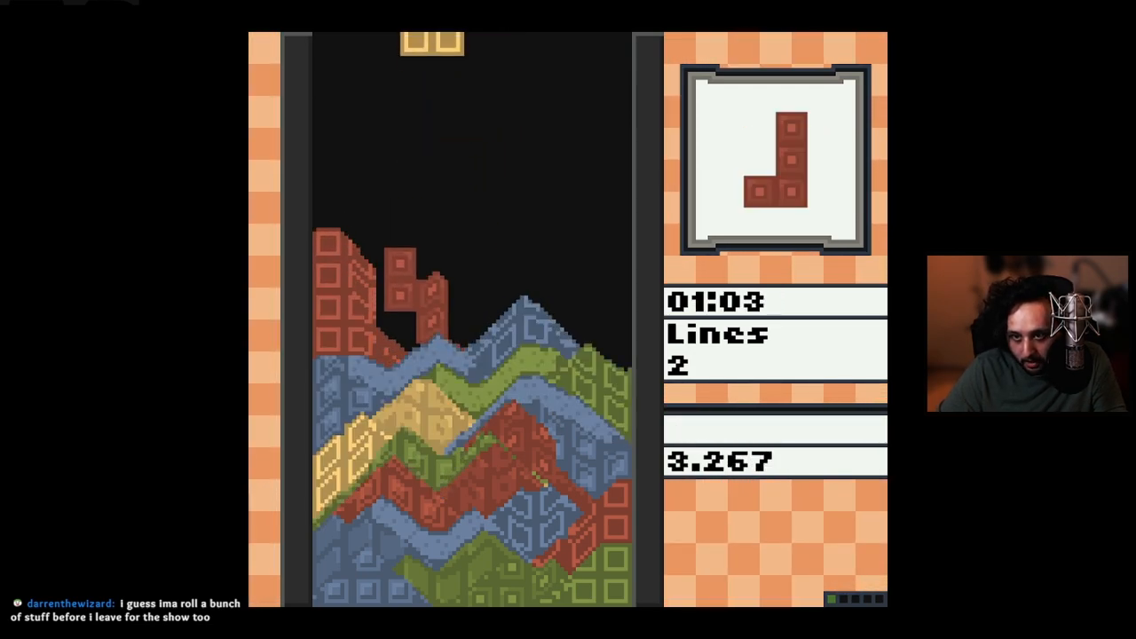
pyautogui.press('space')
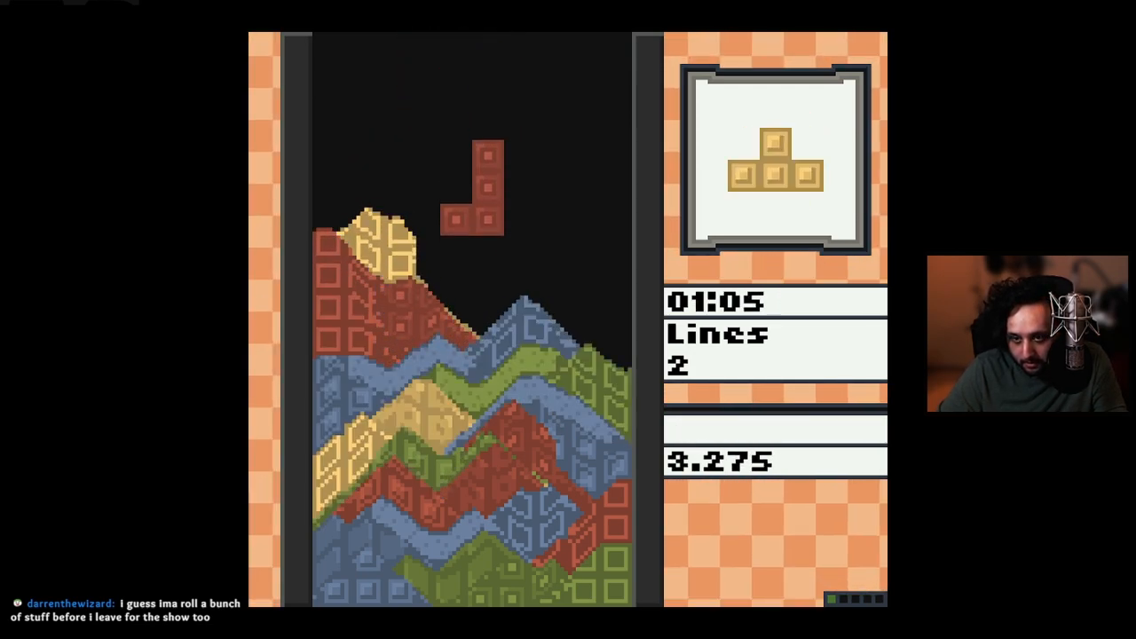
# Fit the J into the right gap and drop the T, O and J pieces, clearing another line
pyautogui.press('Up')
pyautogui.press('space')
pyautogui.press('space')
pyautogui.press('Left')
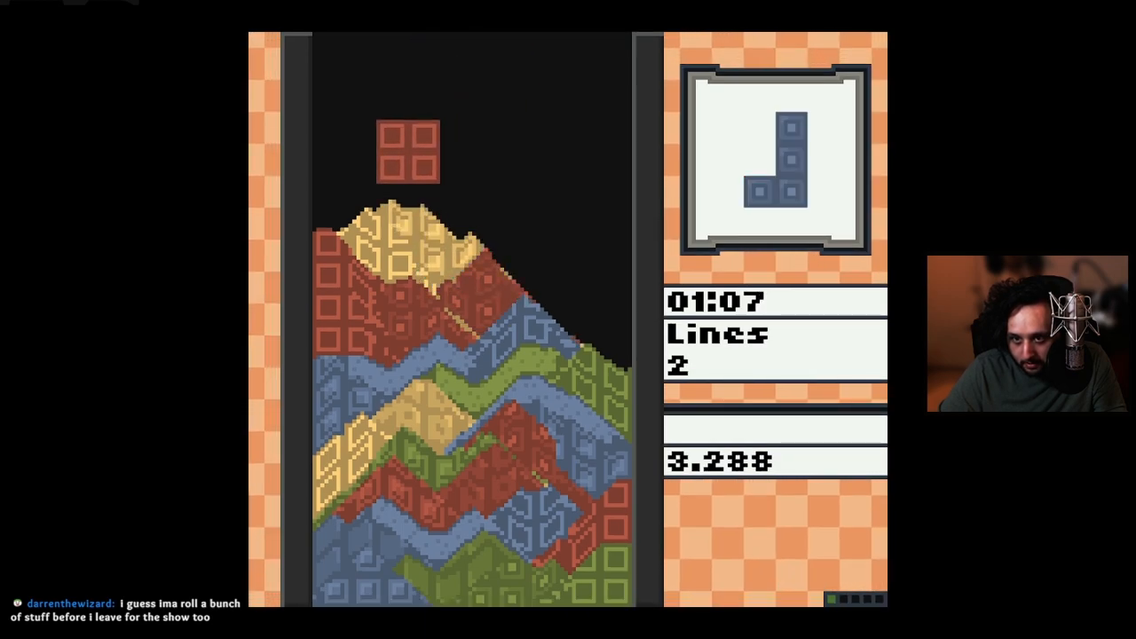
pyautogui.press('space')
pyautogui.press('Right')
pyautogui.press('Right')
pyautogui.press('Right')
pyautogui.press('space')
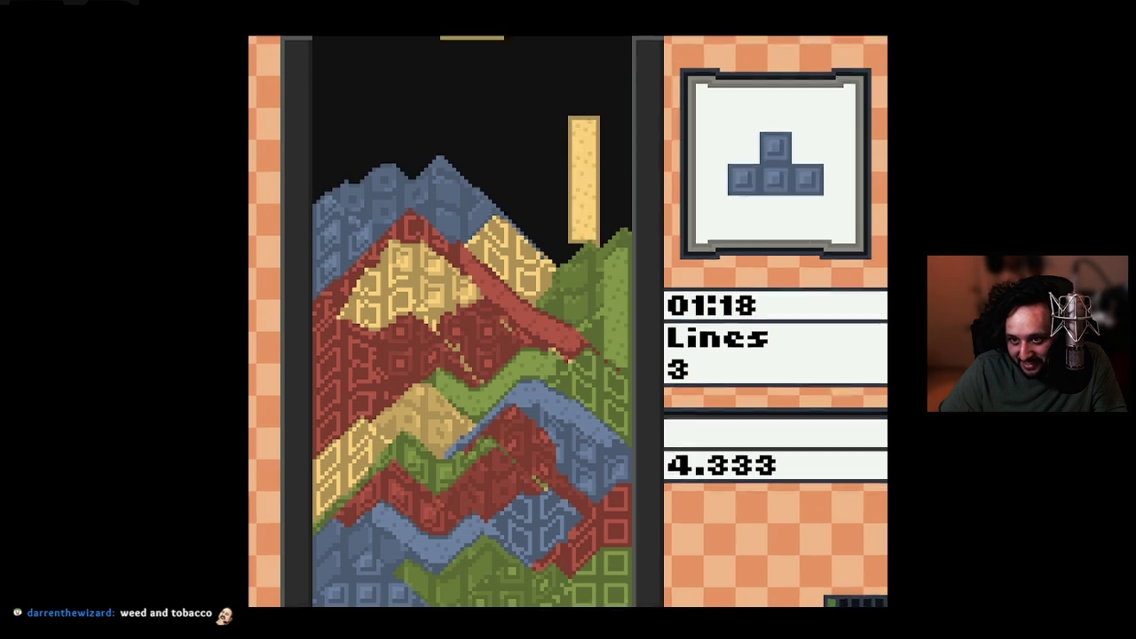
# Drop the last I, T and J pieces until the well fills at 4,333 points, then record the high score
pyautogui.press('space')
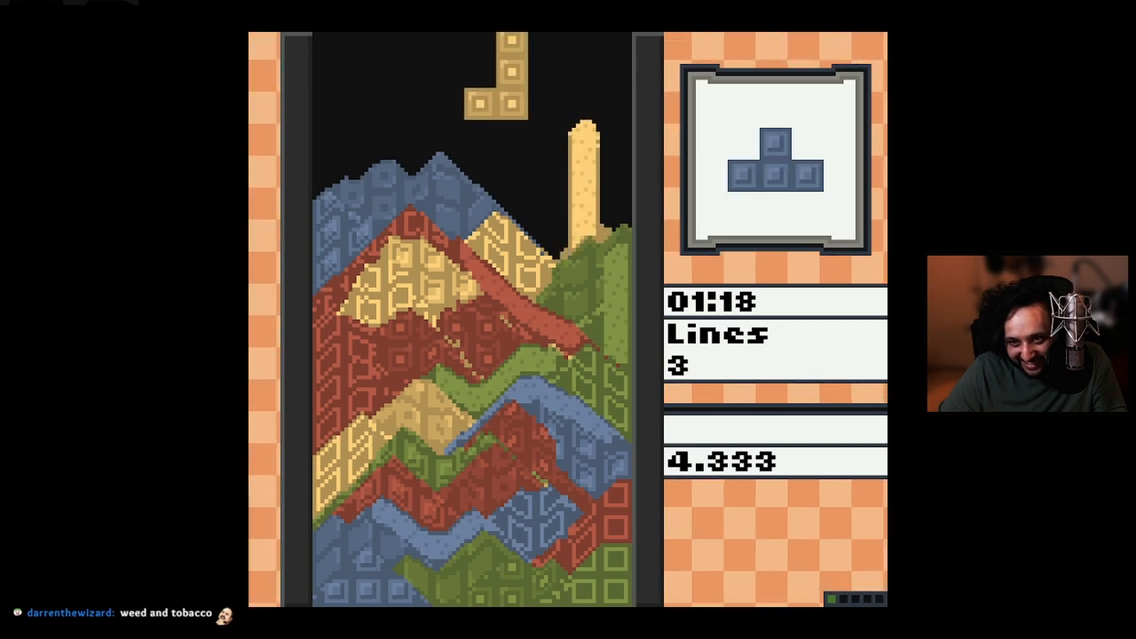
pyautogui.press('Right')
pyautogui.press('Right')
pyautogui.press('Right')
pyautogui.press('space')
pyautogui.press('Right')
pyautogui.press('Right')
pyautogui.press('space')
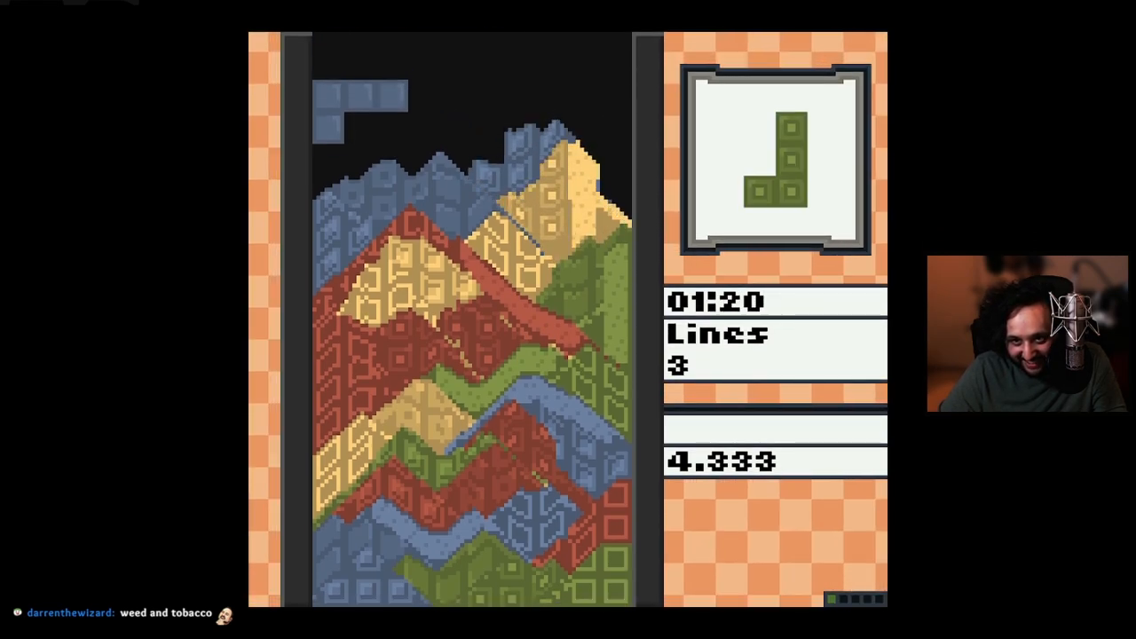
pyautogui.press('Up')
pyautogui.press('space')
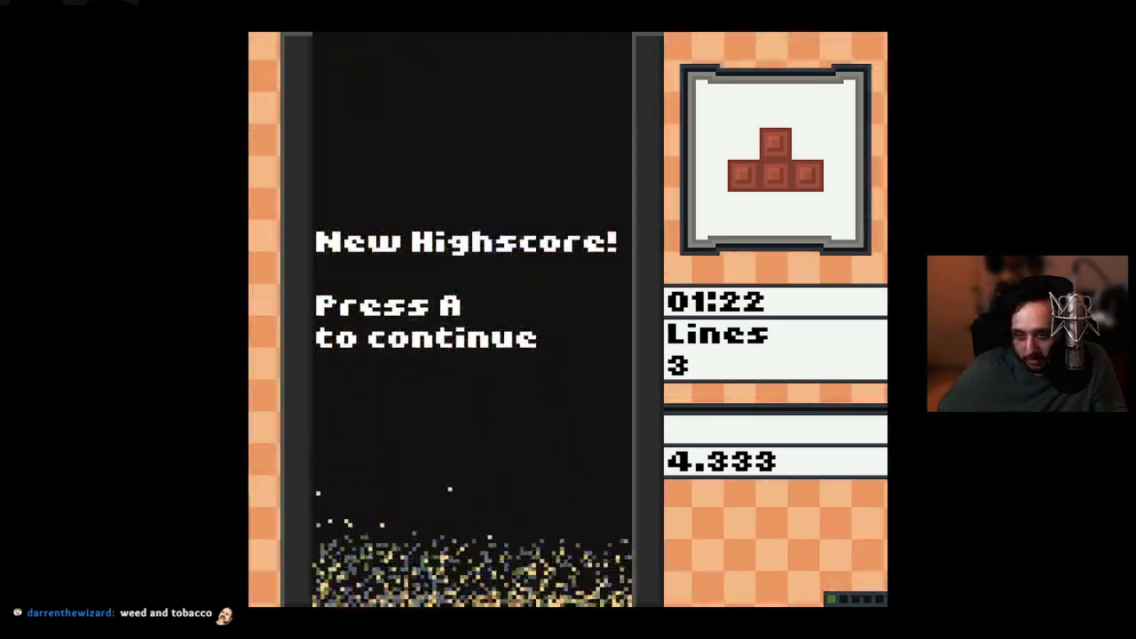
pyautogui.press('a')
pyautogui.press('Return')
pyautogui.press('Return')
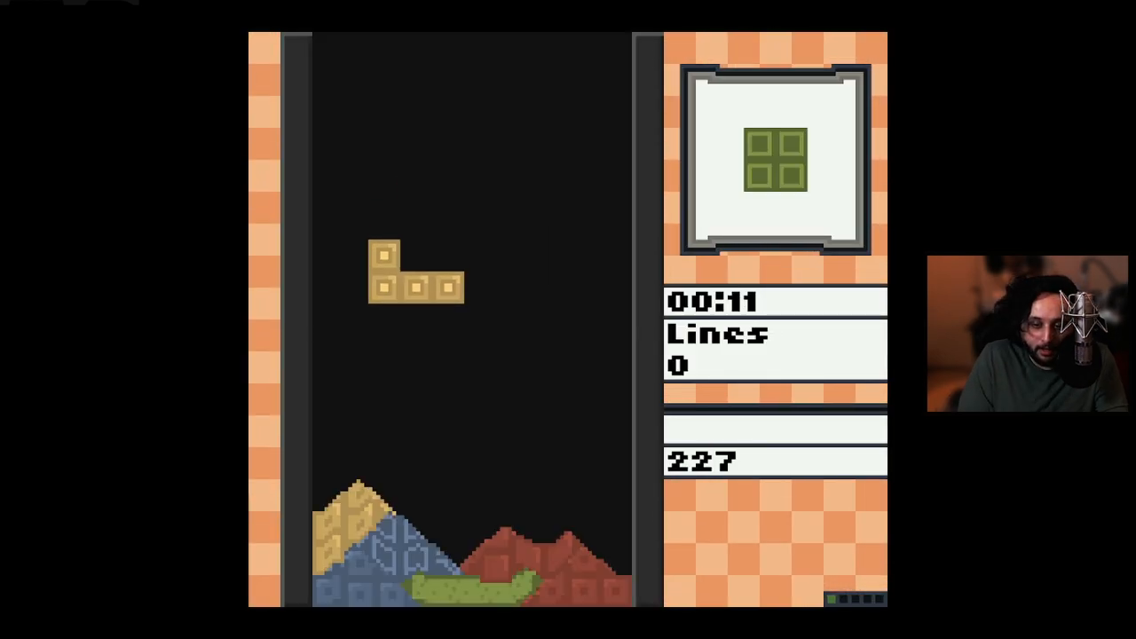
# Drop the L, O, T and S pieces onto the sand pile, clearing two yellow lines
pyautogui.press('space')
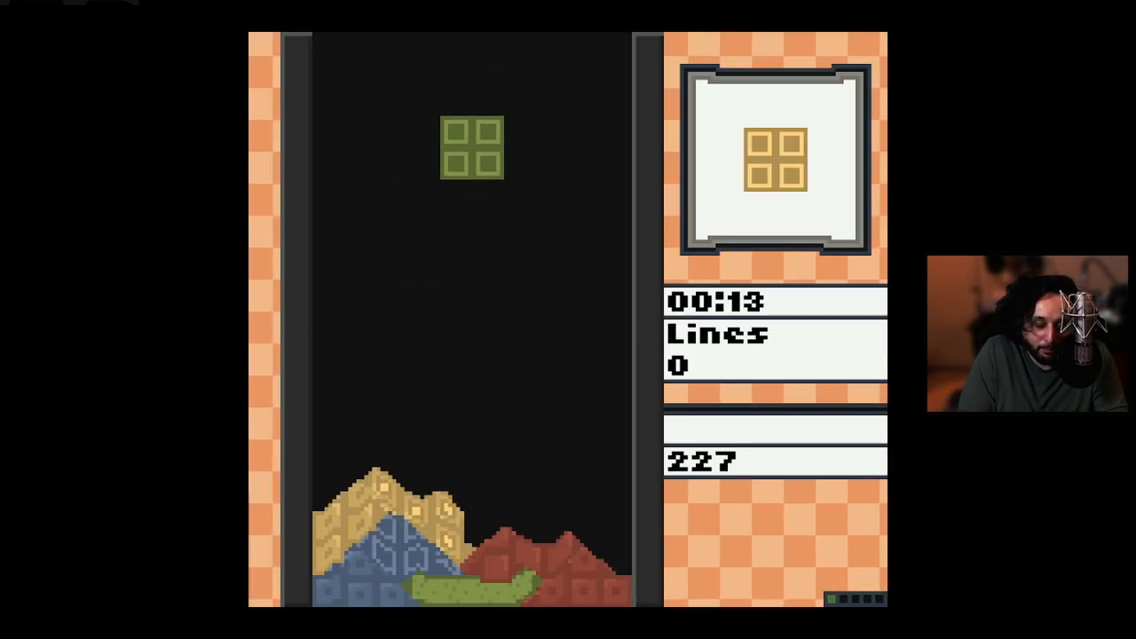
pyautogui.press('space')
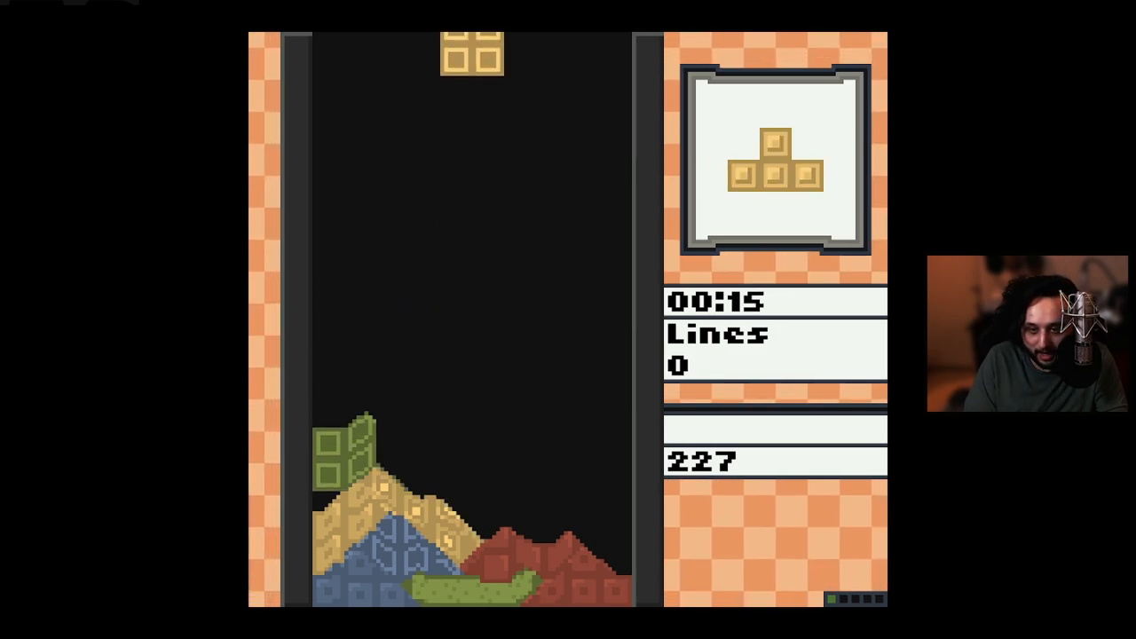
pyautogui.press('Right')
pyautogui.press('Right')
pyautogui.press('Right')
pyautogui.press('Right')
pyautogui.press('space')
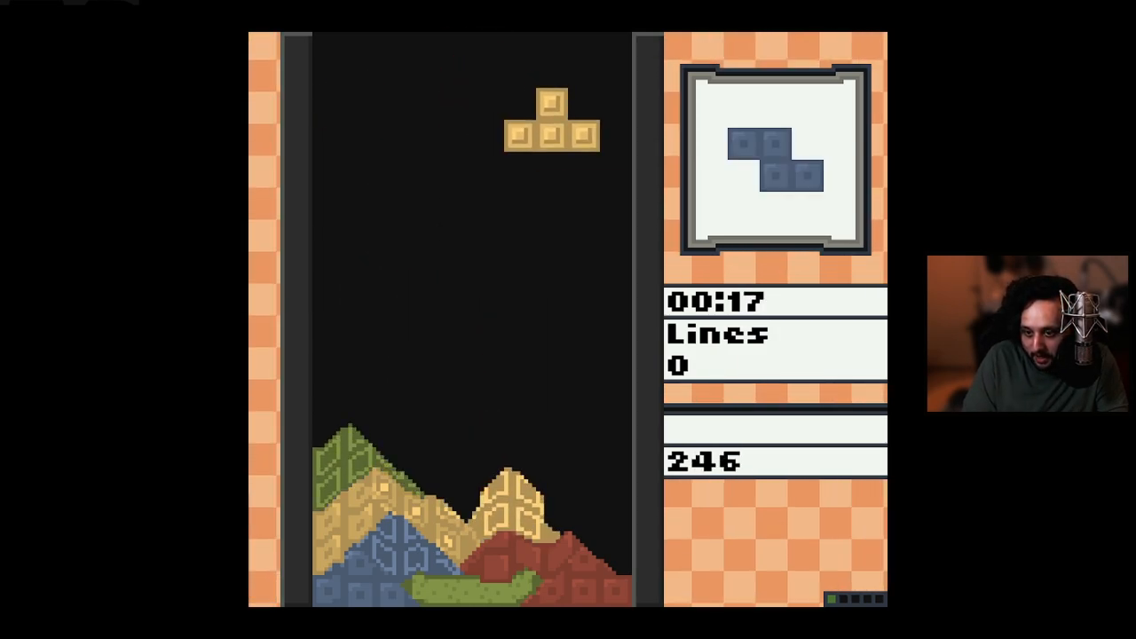
pyautogui.press('space')
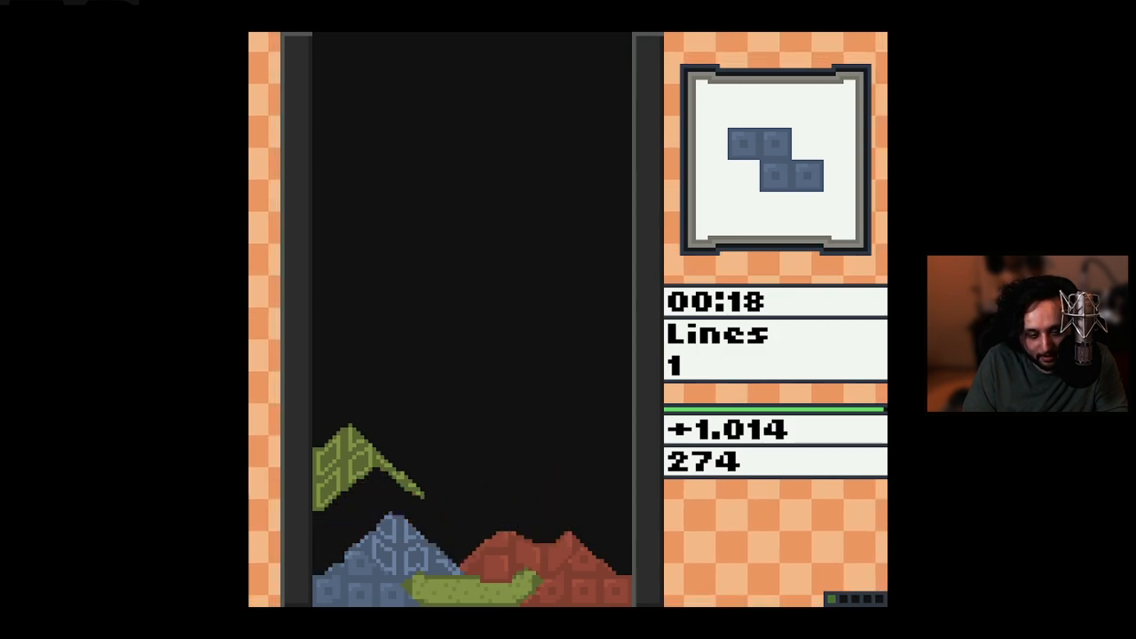
pyautogui.press('Up')
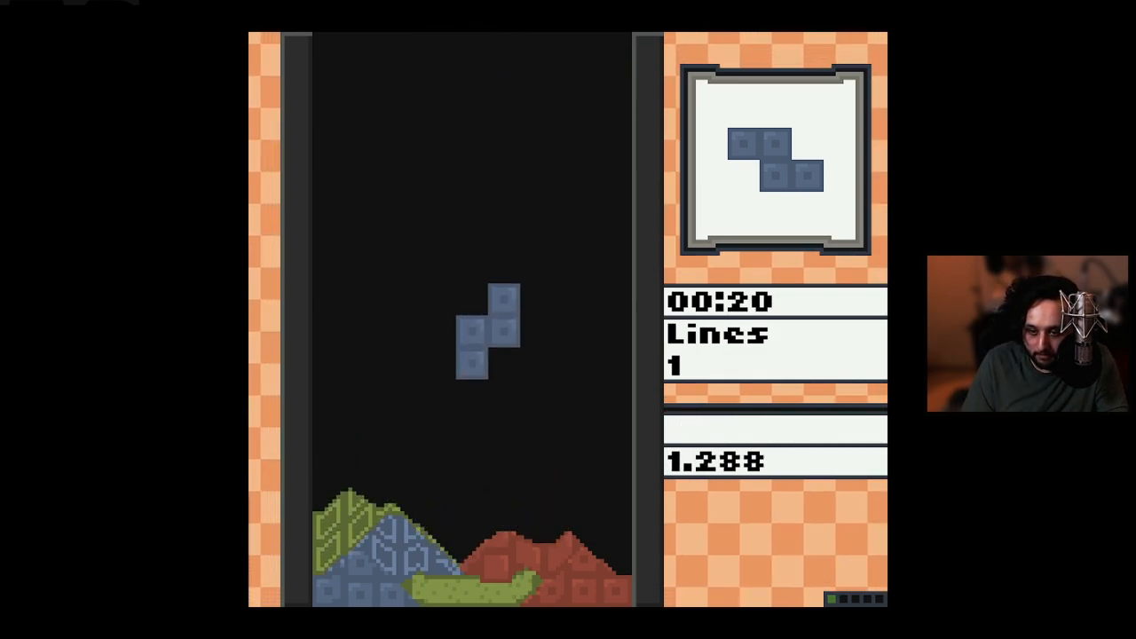
pyautogui.press('space')
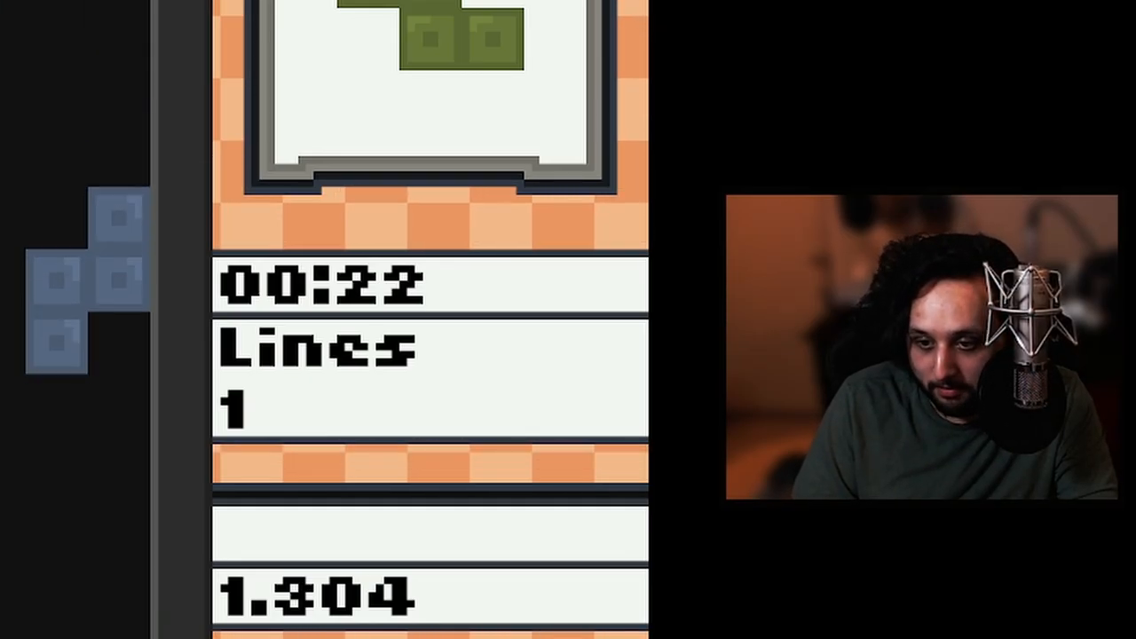
pyautogui.press('space')
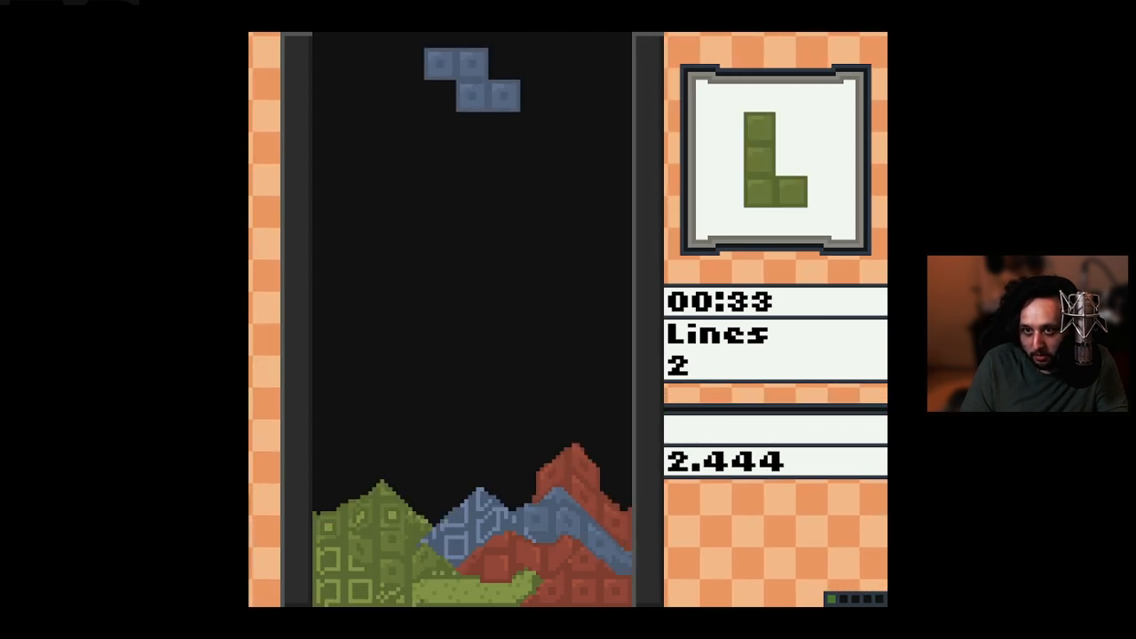
# Stack S, L and Z pieces on the right side, clearing another line
pyautogui.press('space')
pyautogui.press('Right')
pyautogui.press('Right')
pyautogui.press('Right')
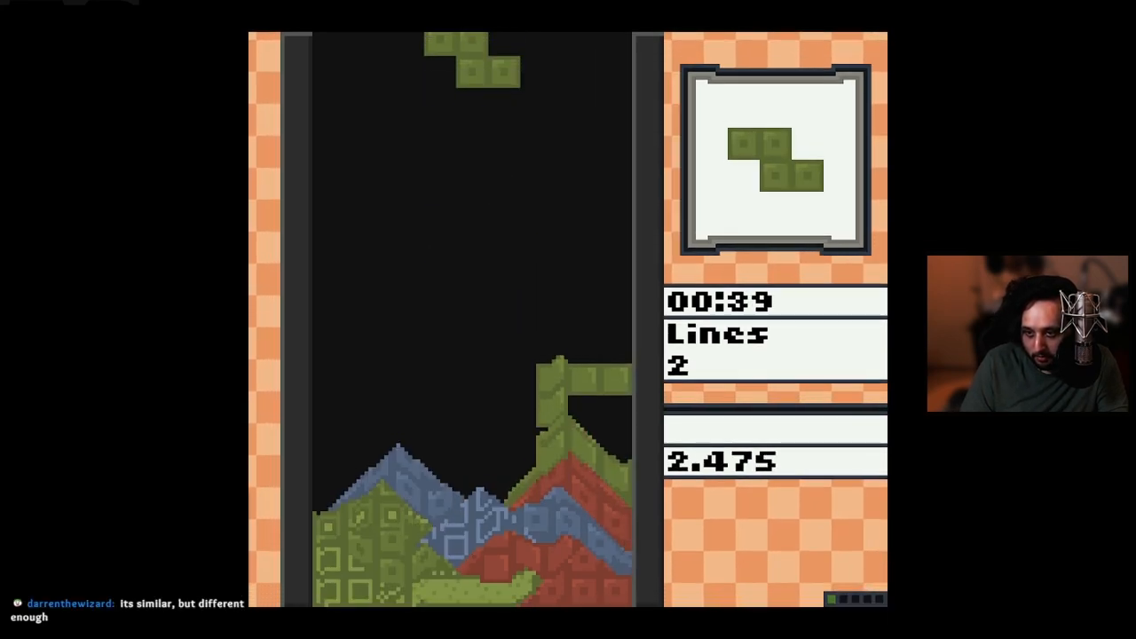
pyautogui.press('space')
pyautogui.press('space')
pyautogui.press('space')
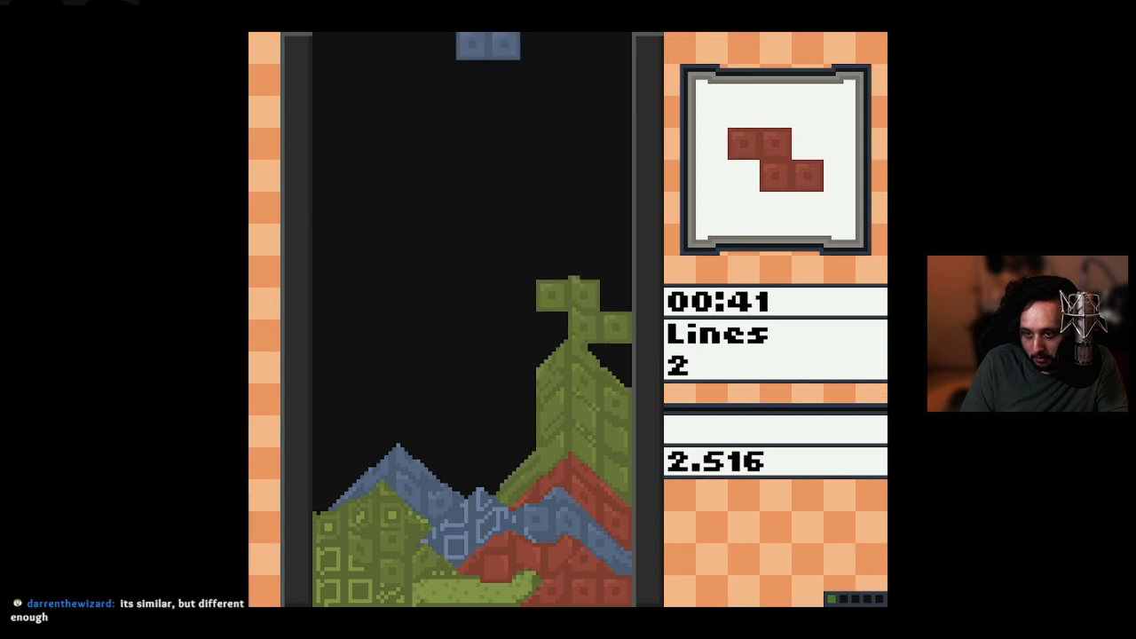
pyautogui.press('Left')
pyautogui.press('Left')
pyautogui.press('Left')
pyautogui.press('Up')
pyautogui.press('space')
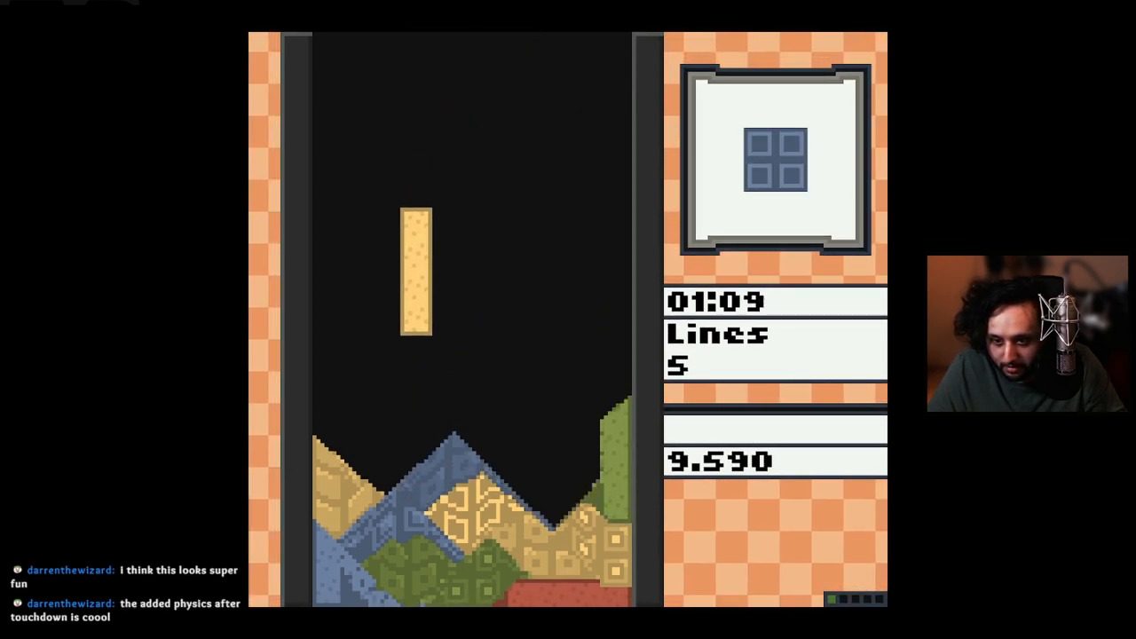
# Sink the yellow I piece into the sand, then land O and T on the right to clear a line
pyautogui.press('Left')
pyautogui.press('Down')
pyautogui.press('Right')
pyautogui.press('Right')
pyautogui.press('Down')
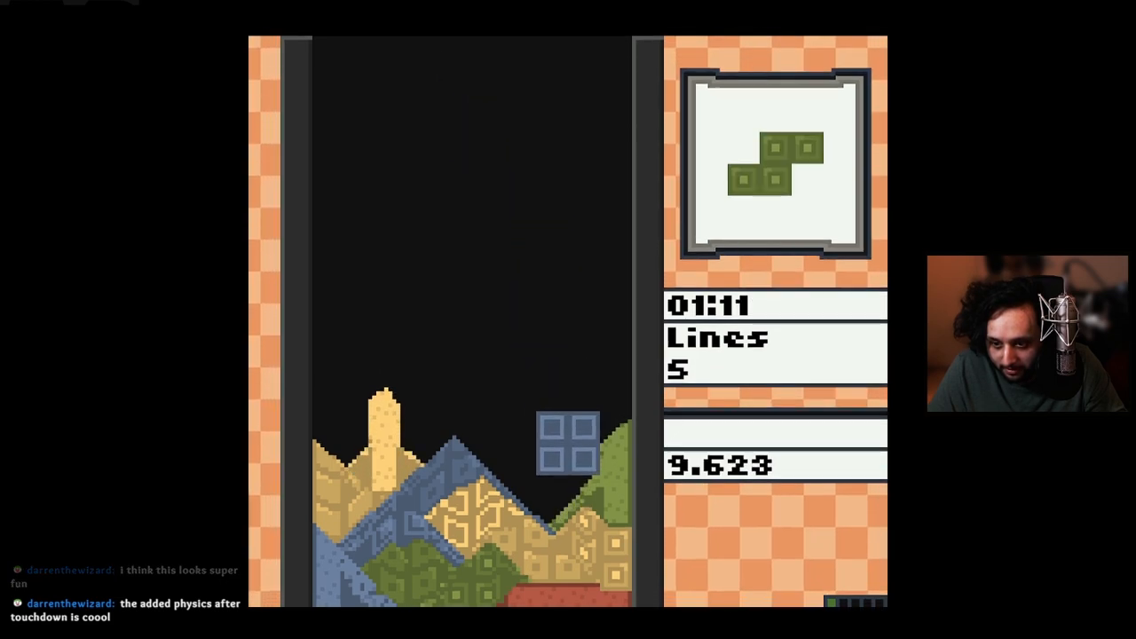
pyautogui.press('Down')
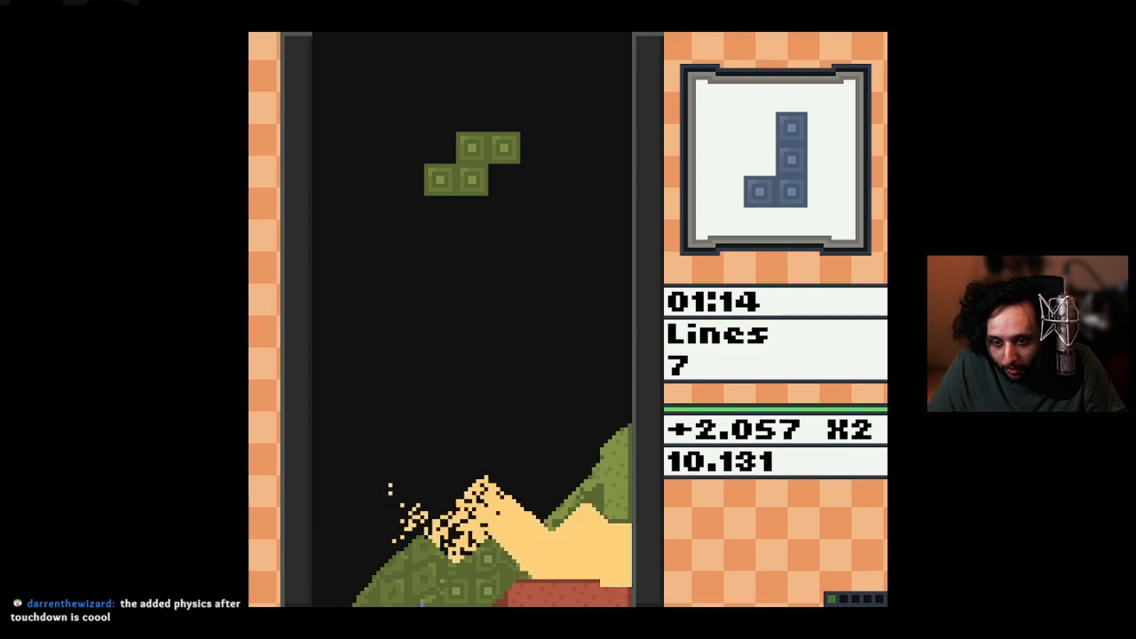
# Build up the stack with S, J, I, S, Z and T pieces across left and right
pyautogui.press('Up')
pyautogui.press('Right')
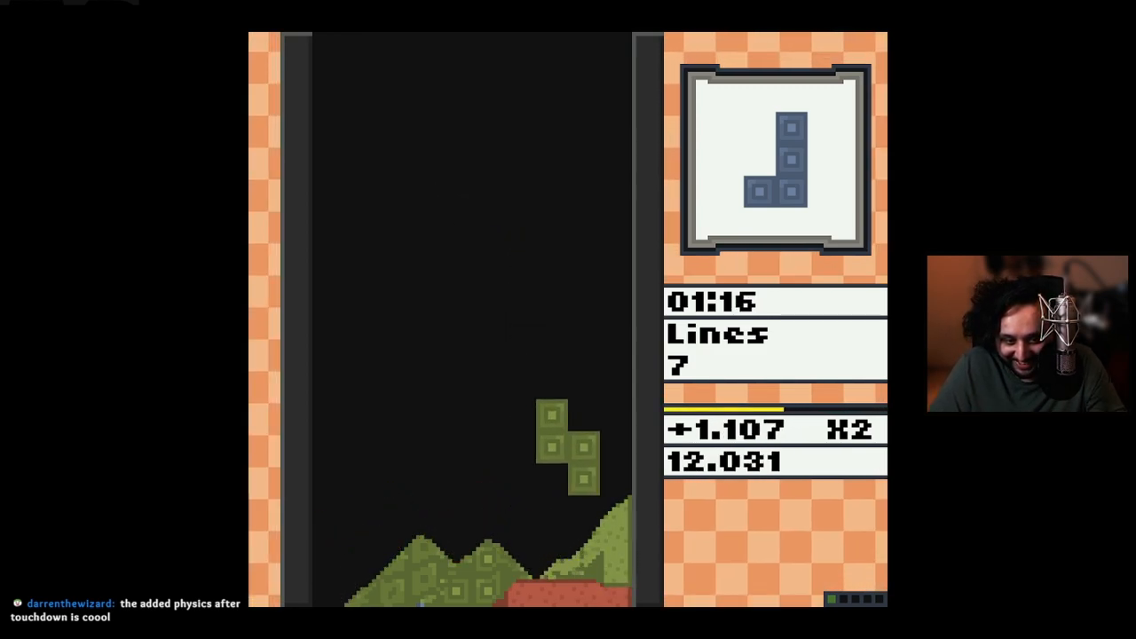
pyautogui.press('Down')
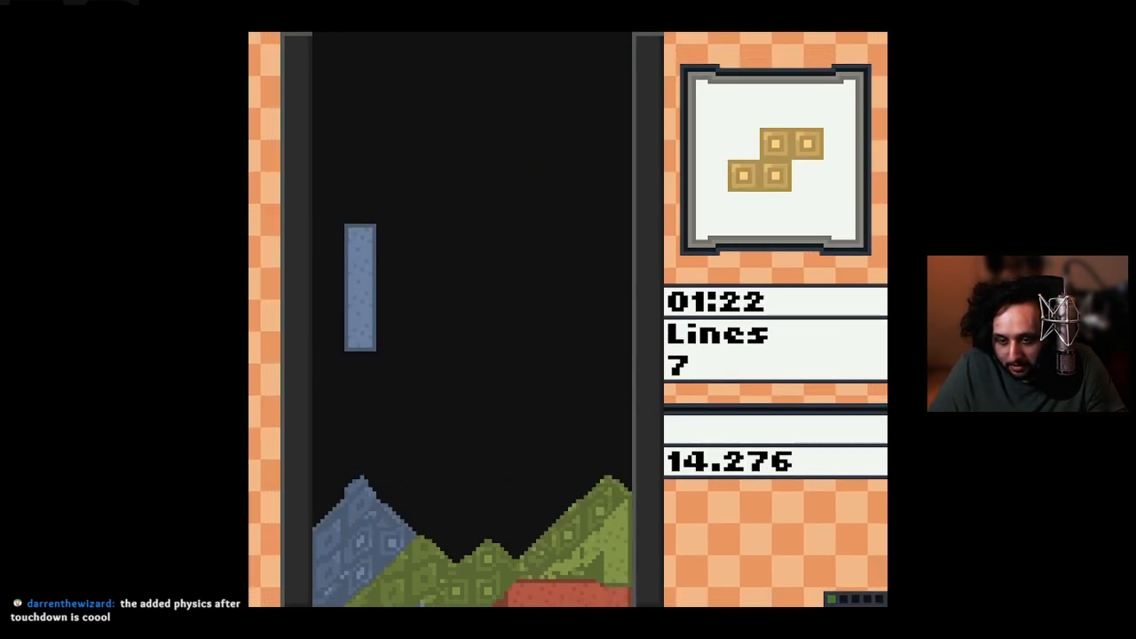
pyautogui.press('Left')
pyautogui.press('Down')
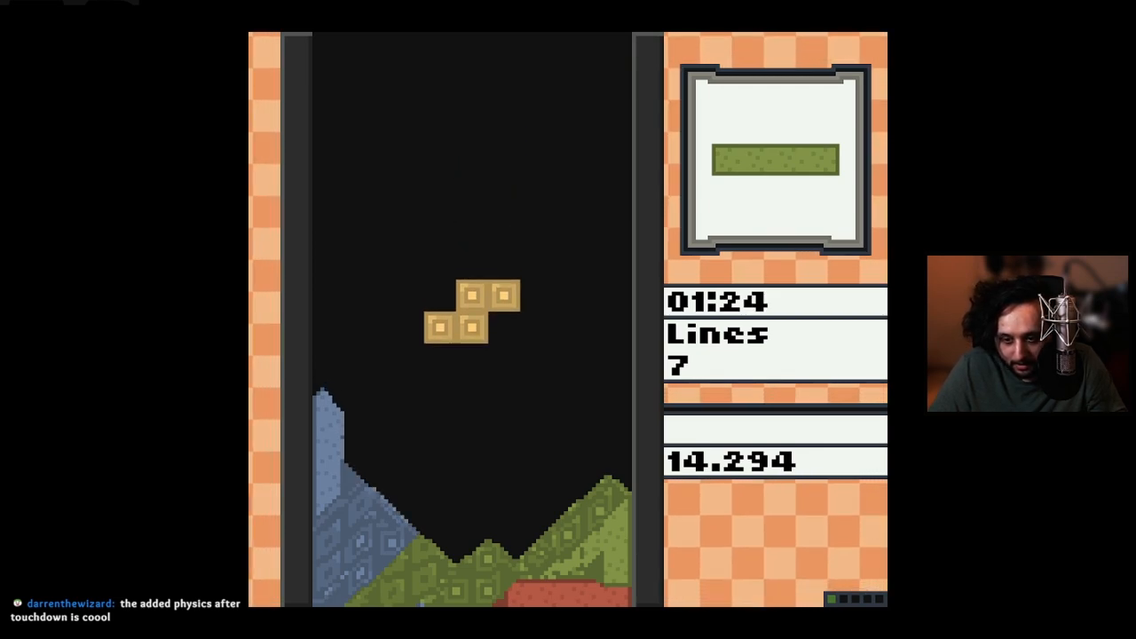
pyautogui.press('Down')
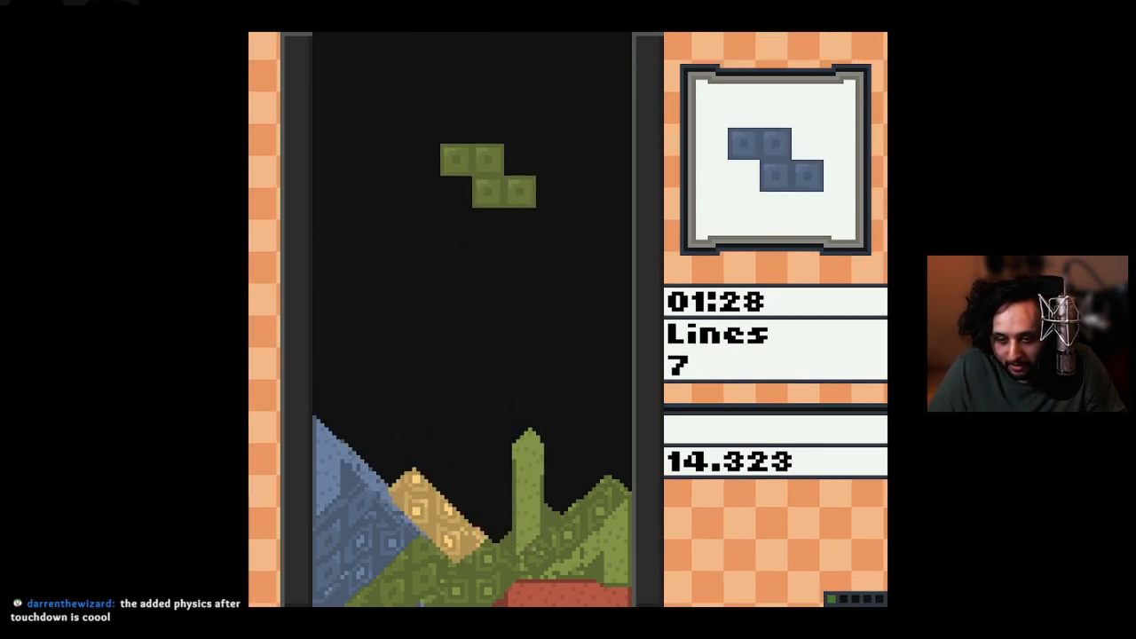
pyautogui.press('Down')
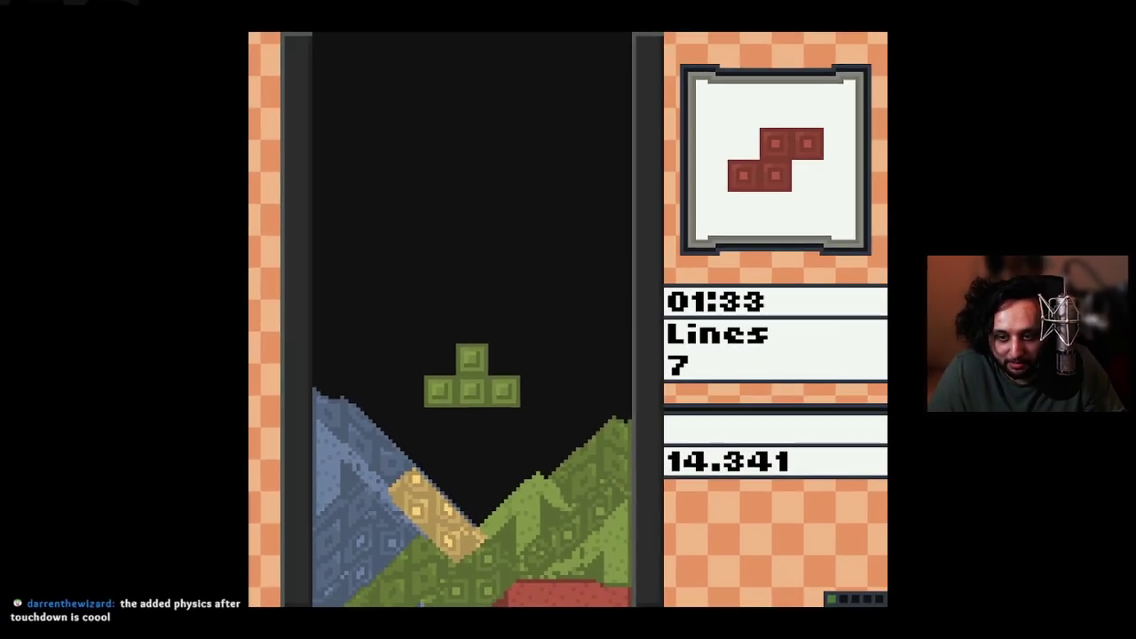
pyautogui.press('Down')
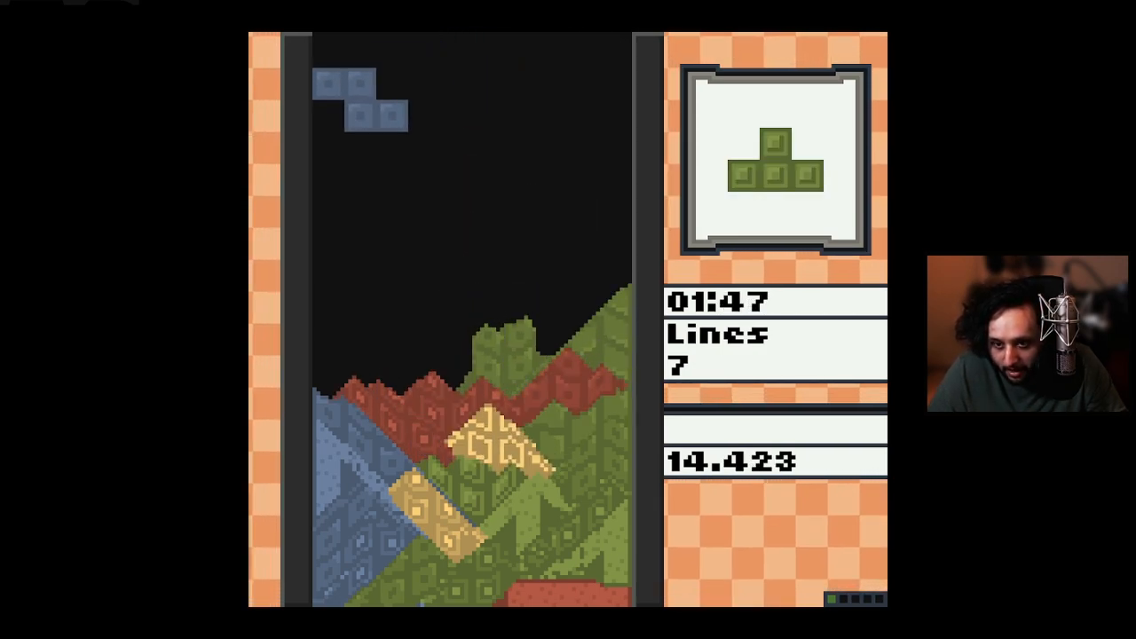
# Drop S and T pieces, clear a line with the I piece, then land another I and a green J
pyautogui.press('Down')
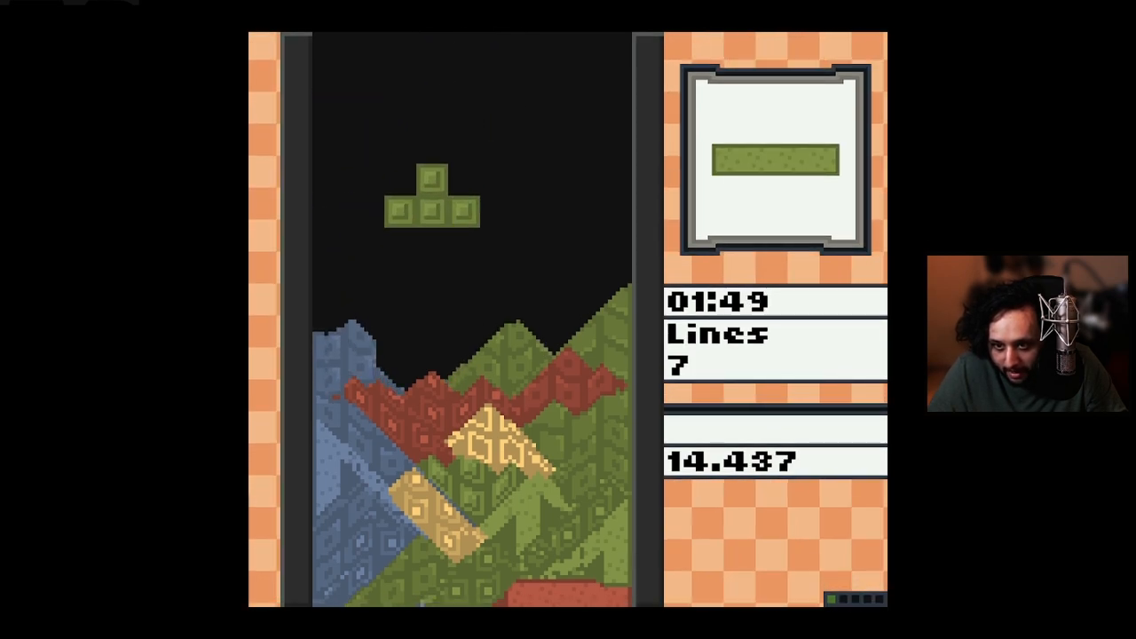
pyautogui.press('Down')
pyautogui.press('Left')
pyautogui.press('Left')
pyautogui.press('Down')
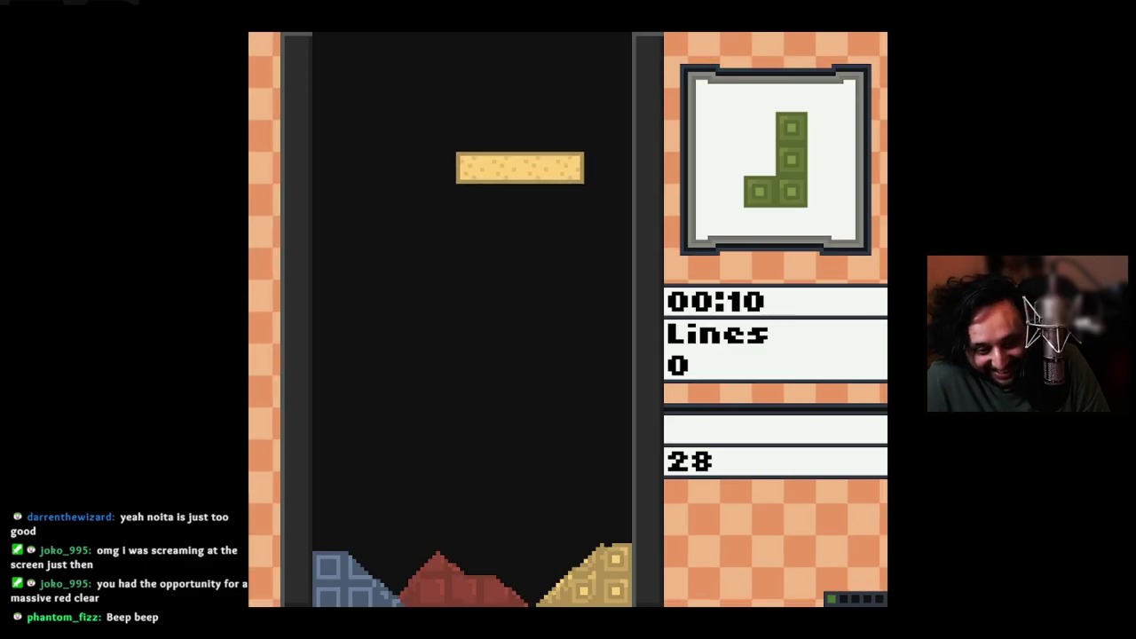
pyautogui.press('Right')
pyautogui.press('Down')
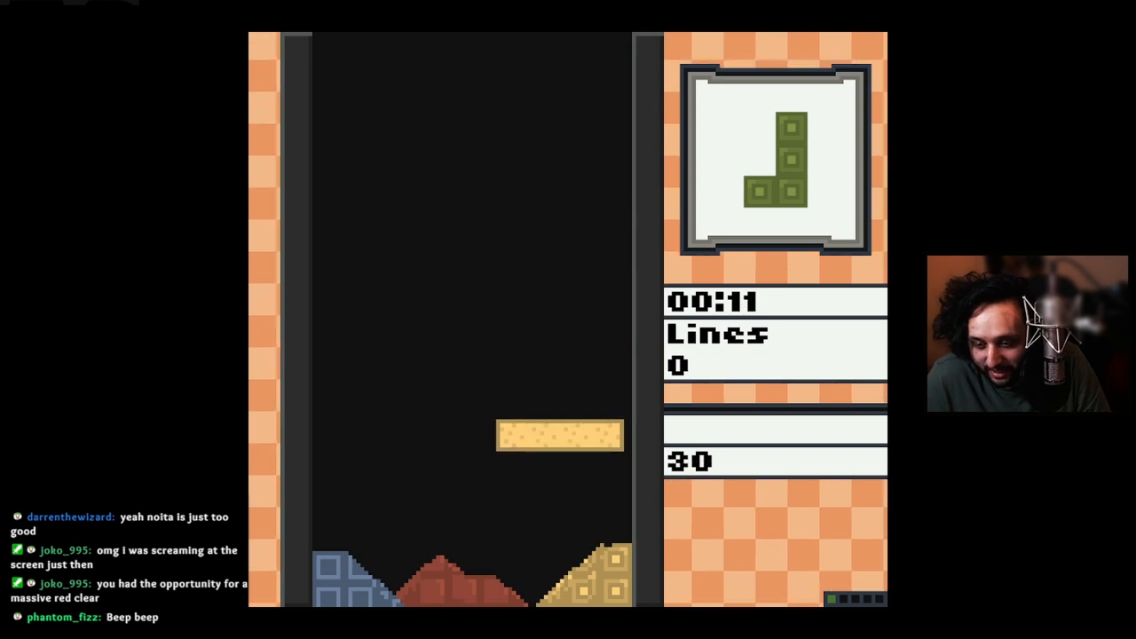
pyautogui.press('space')
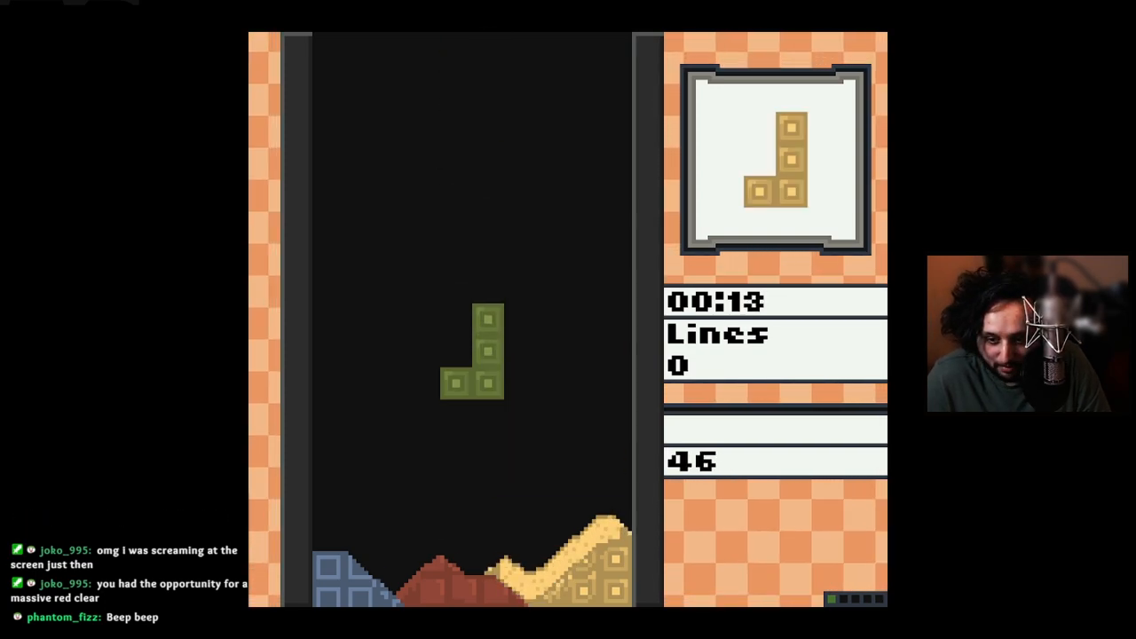
pyautogui.press('space')
# Place the yellow J, a blue piece, the red I and a rotated red L onto the pile
pyautogui.press('Down')
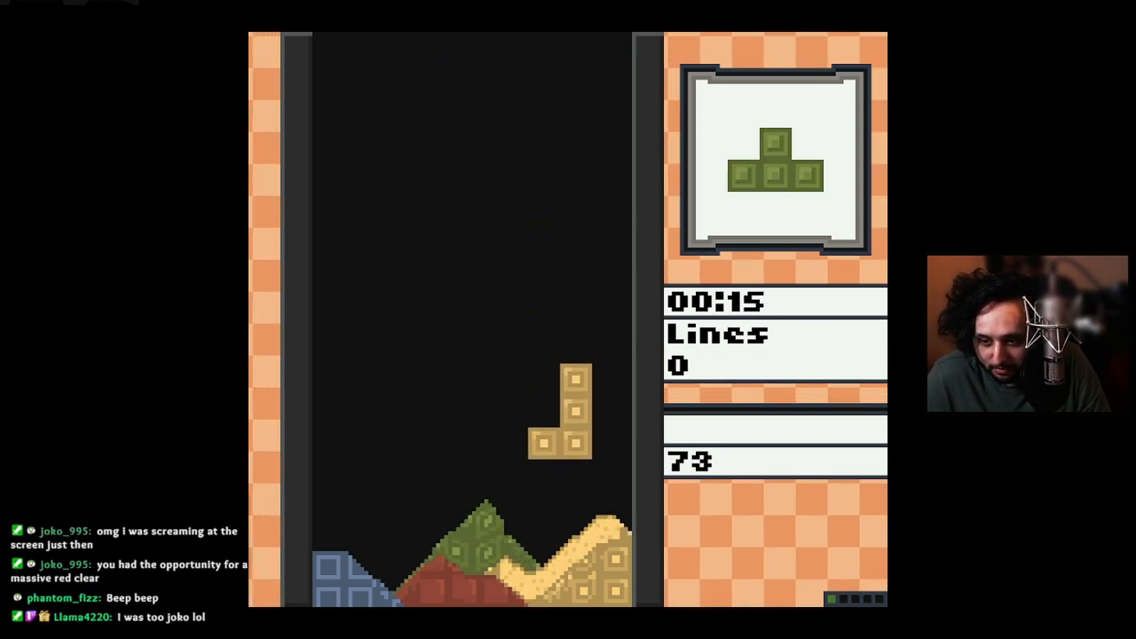
pyautogui.press('space')
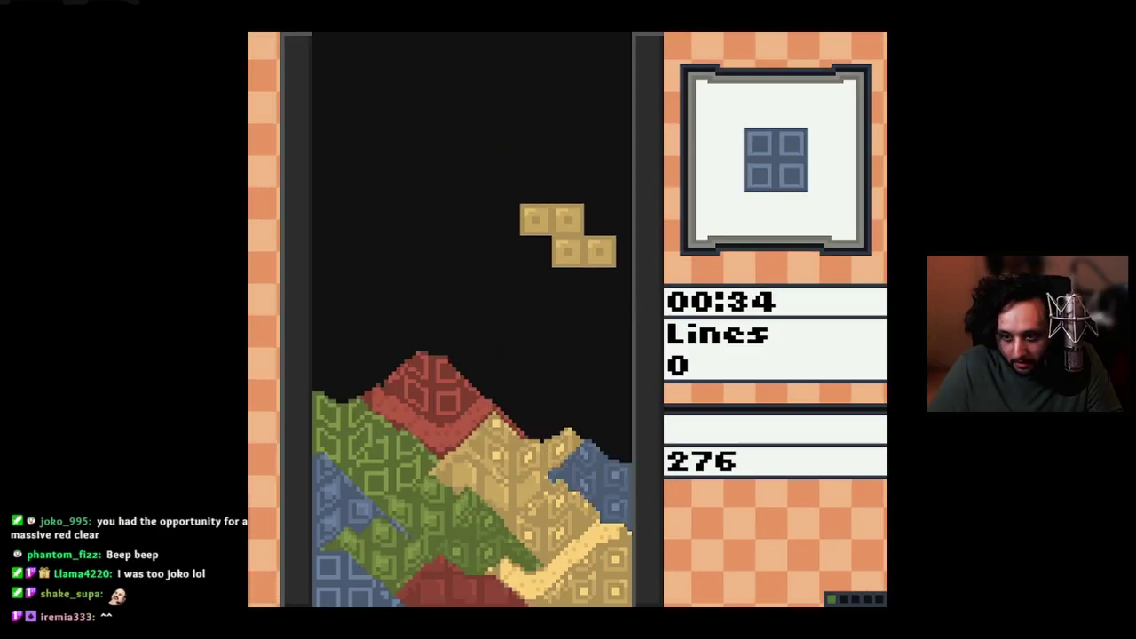
pyautogui.press('space')
pyautogui.press('Left')
pyautogui.press('Left')
pyautogui.press('space')
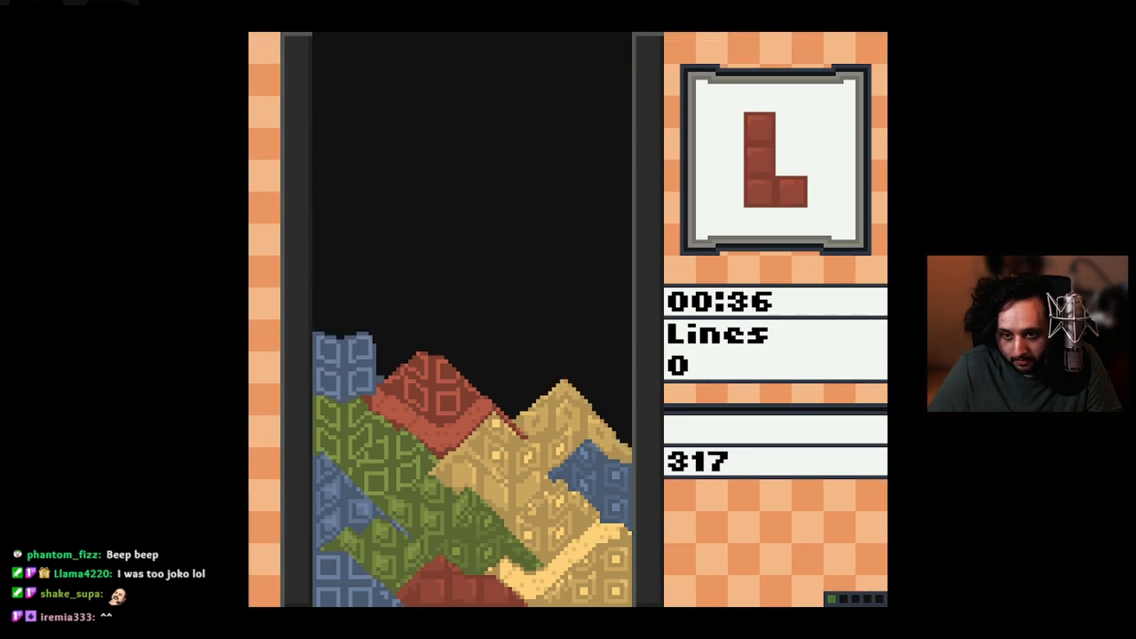
pyautogui.press('Right')
pyautogui.press('Right')
pyautogui.press('space')
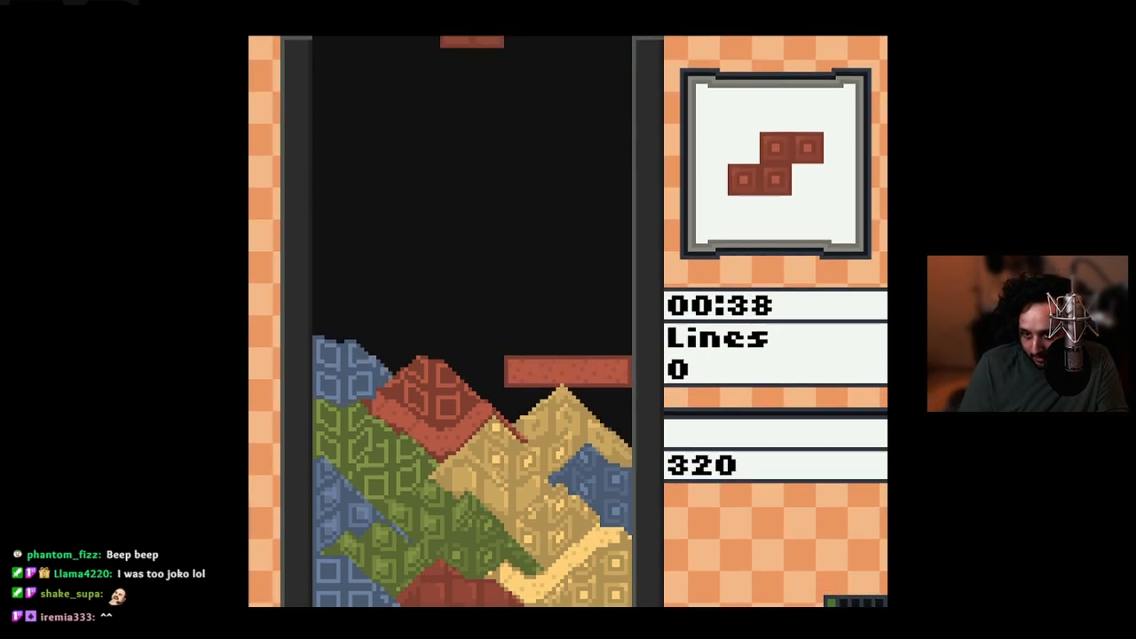
pyautogui.press('Up')
pyautogui.press('Left')
pyautogui.press('Left')
pyautogui.press('Left')
pyautogui.press('space')
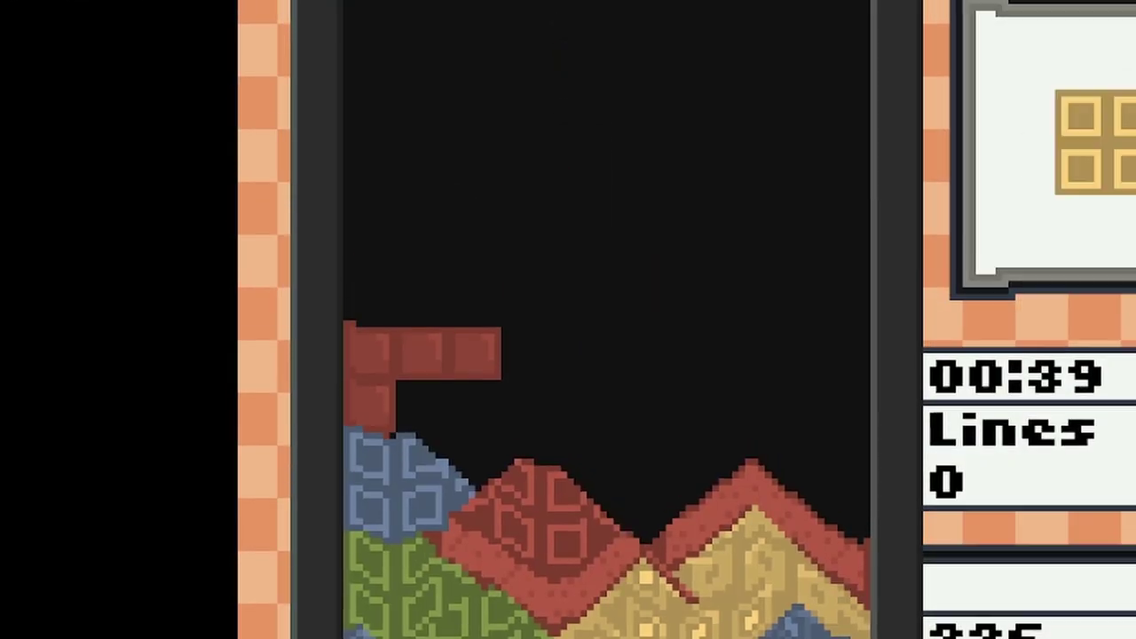
pyautogui.press('space')
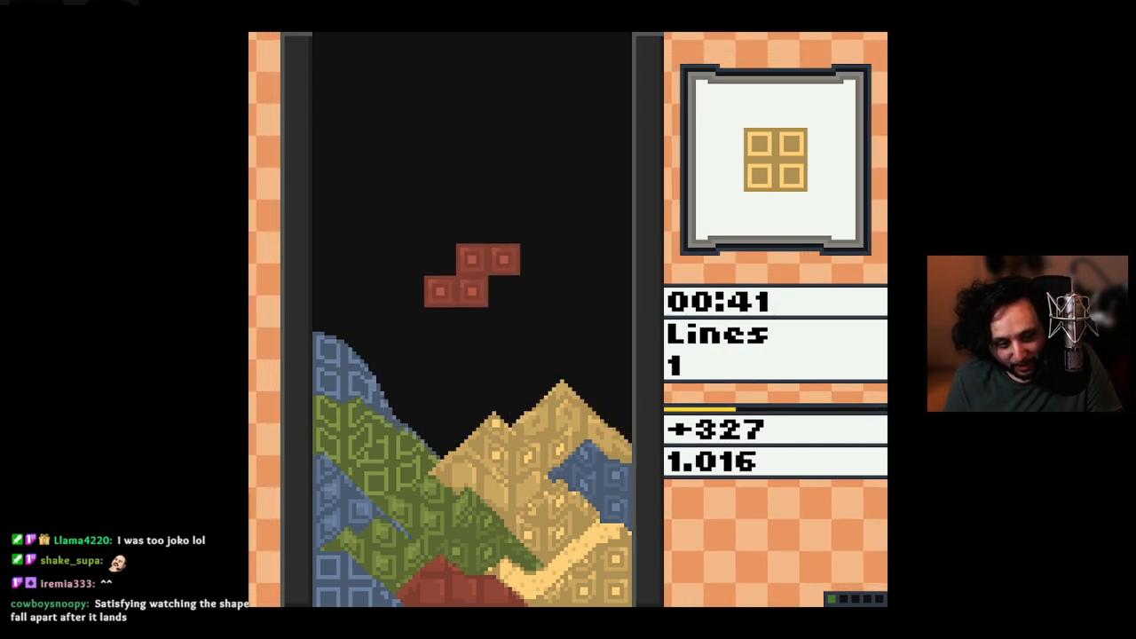
# Land the red Z and O pieces at right, shift the I left and stand the S upright to clear a line
pyautogui.press('space')
pyautogui.press('Right')
pyautogui.press('Right')
pyautogui.press('Right')
pyautogui.press('space')
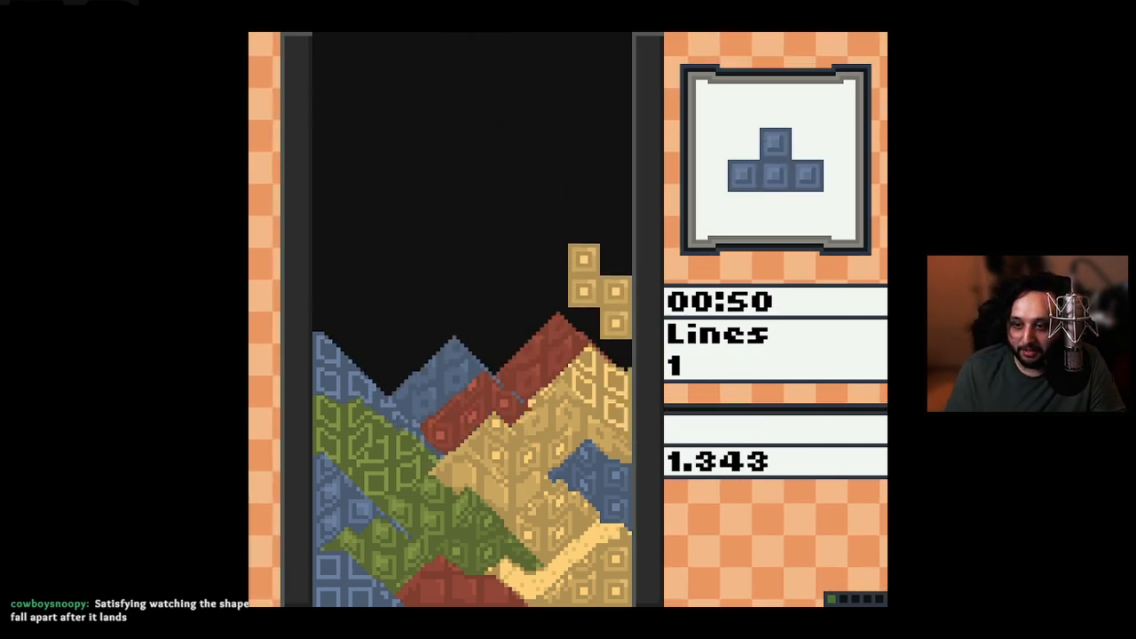
pyautogui.press('space')
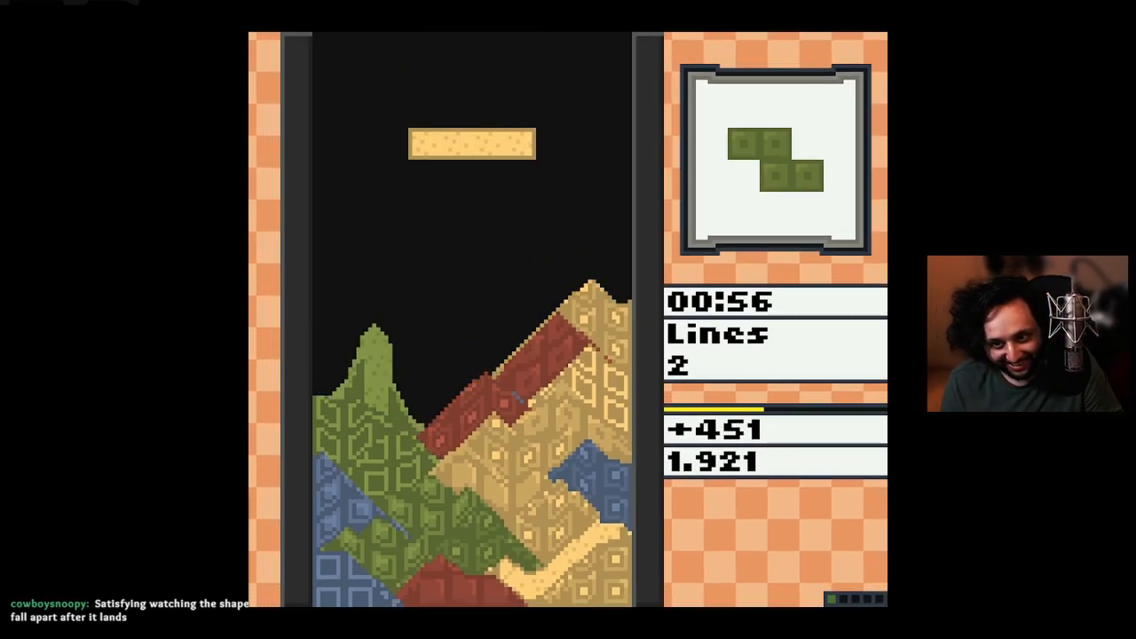
pyautogui.press('Left')
pyautogui.press('Left')
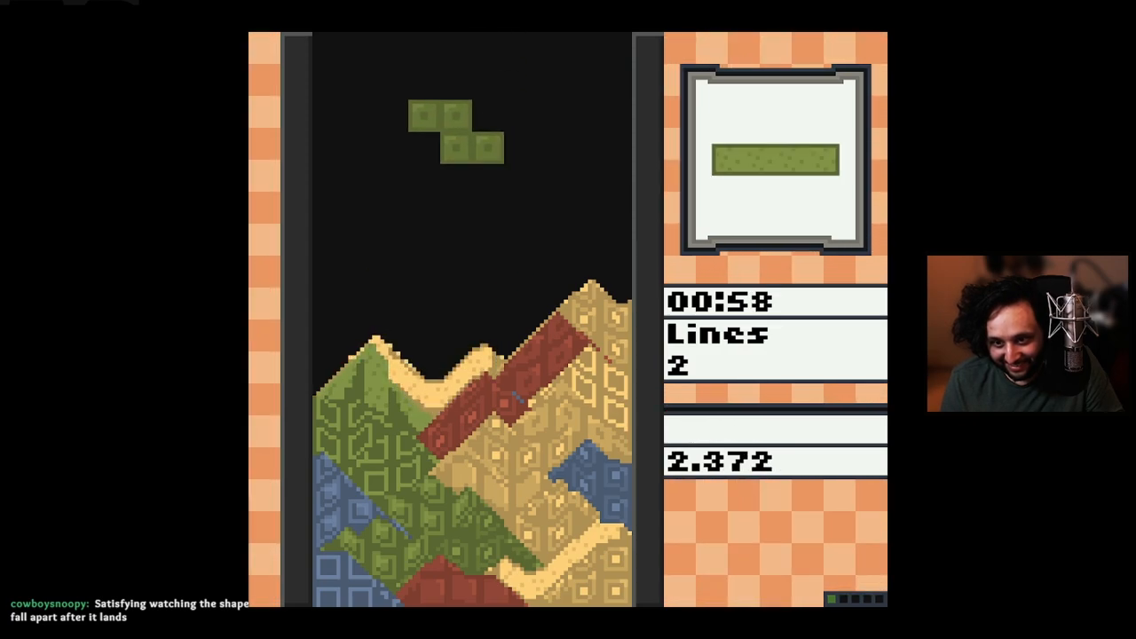
pyautogui.press('Up')
pyautogui.press('Left')
pyautogui.press('Left')
pyautogui.press('Left')
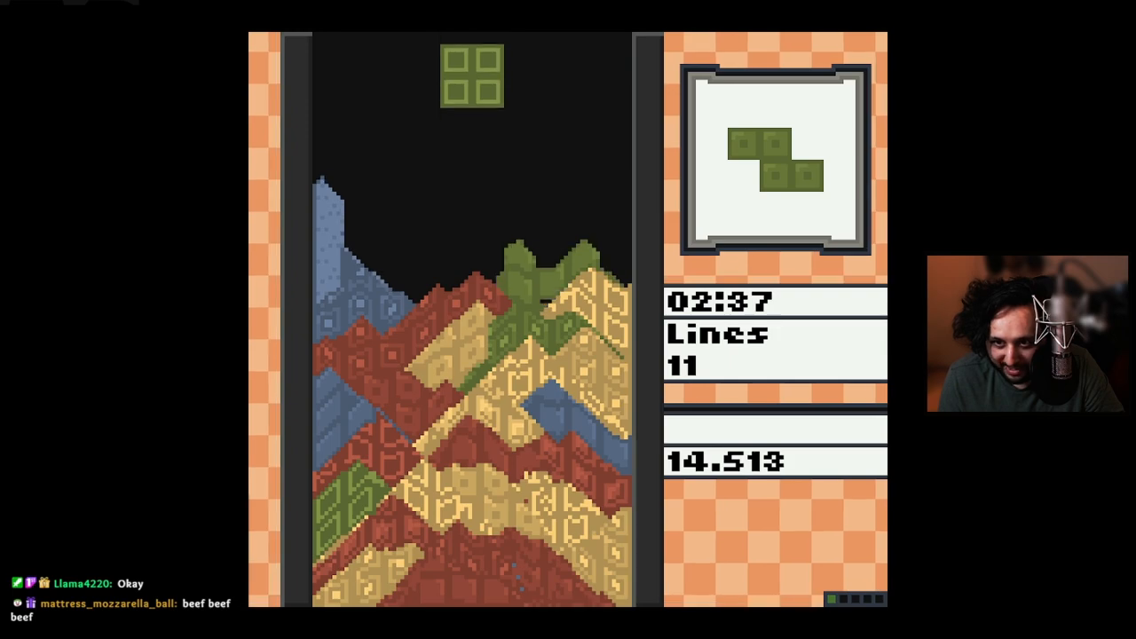
# Drop the last O, Z, J and T pieces until the stack tops out at 14,523 points
pyautogui.press('Down')
pyautogui.press('Down')
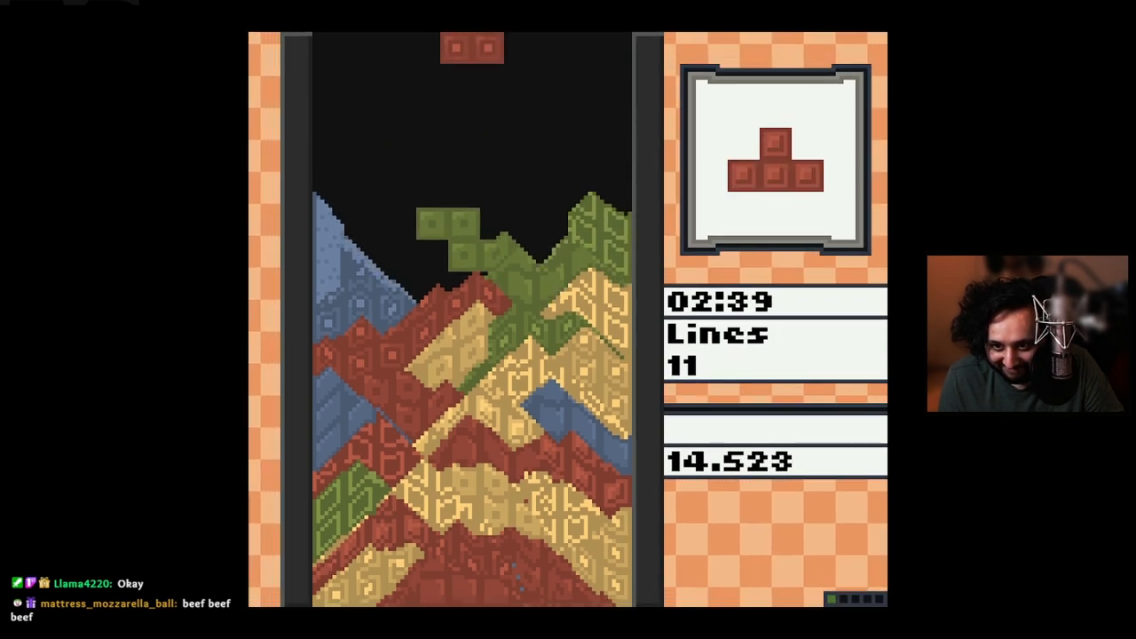
pyautogui.press('Right')
pyautogui.press('Right')
pyautogui.press('Down')
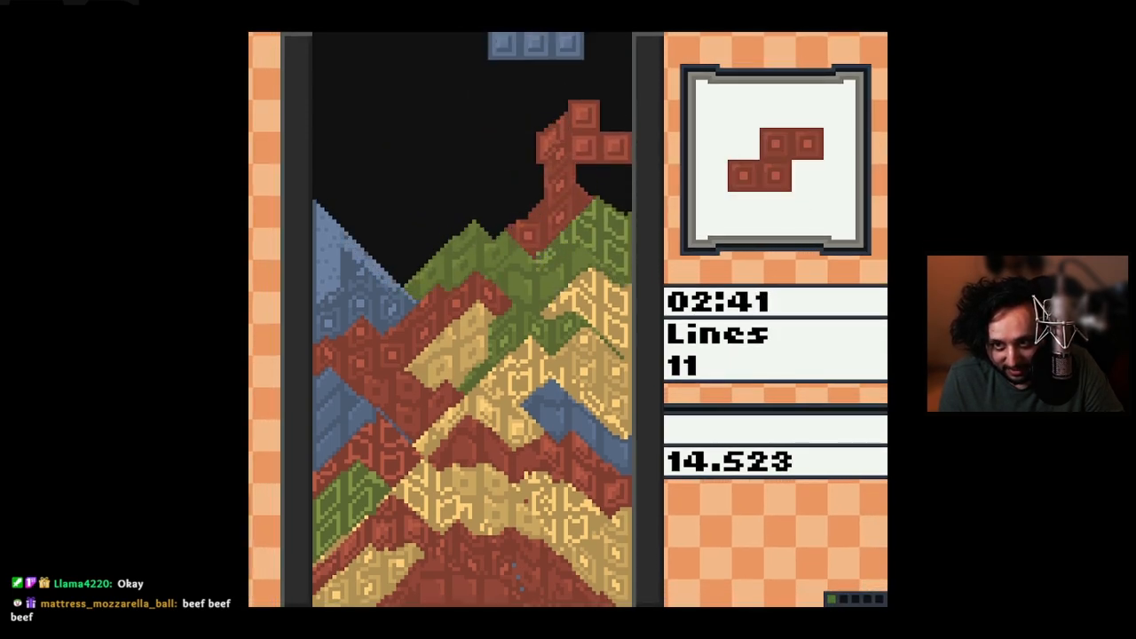
pyautogui.press('Left')
pyautogui.press('Left')
pyautogui.press('Down')
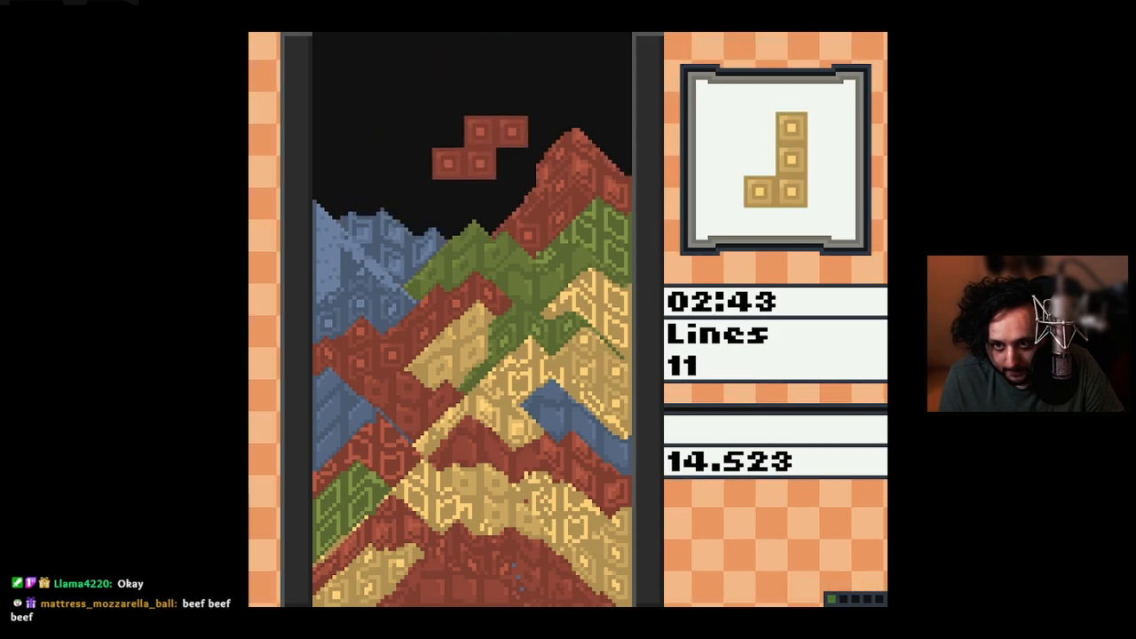
pyautogui.press('Down')
pyautogui.press('Down')
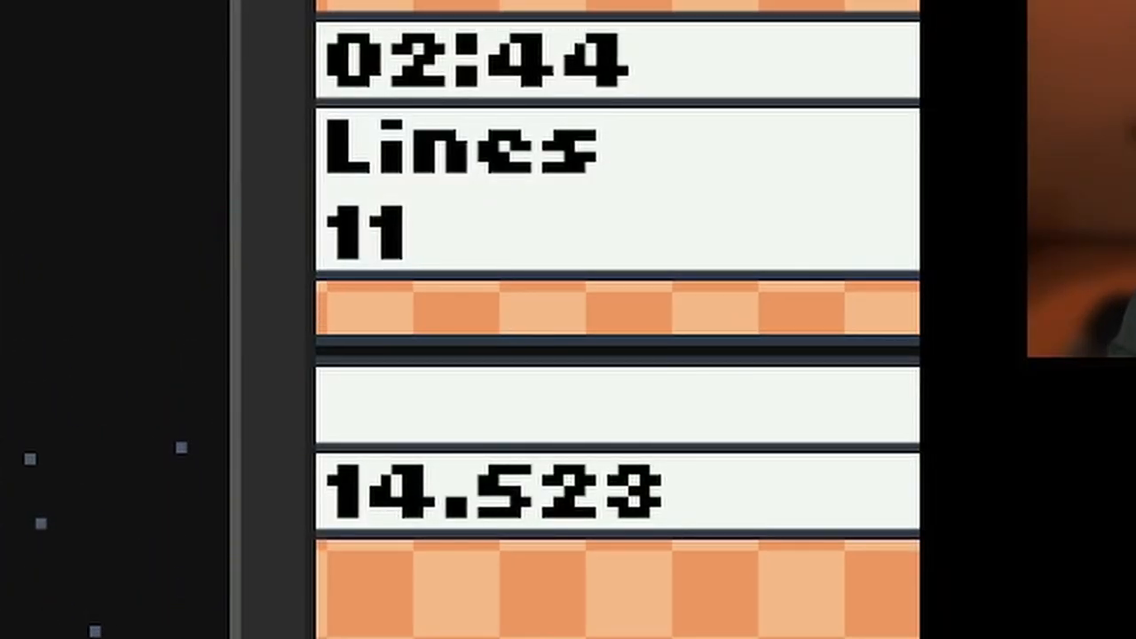
# Save the 14,523 run as a new high score and start a fresh game from mode select
pyautogui.press('a')
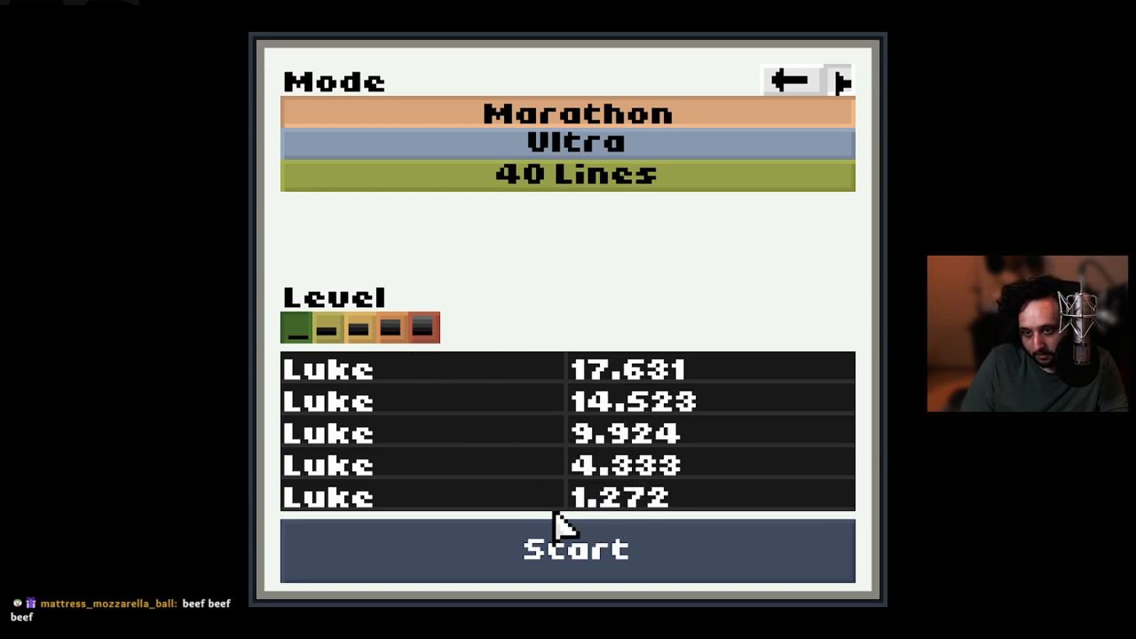
pyautogui.click(548, 552)
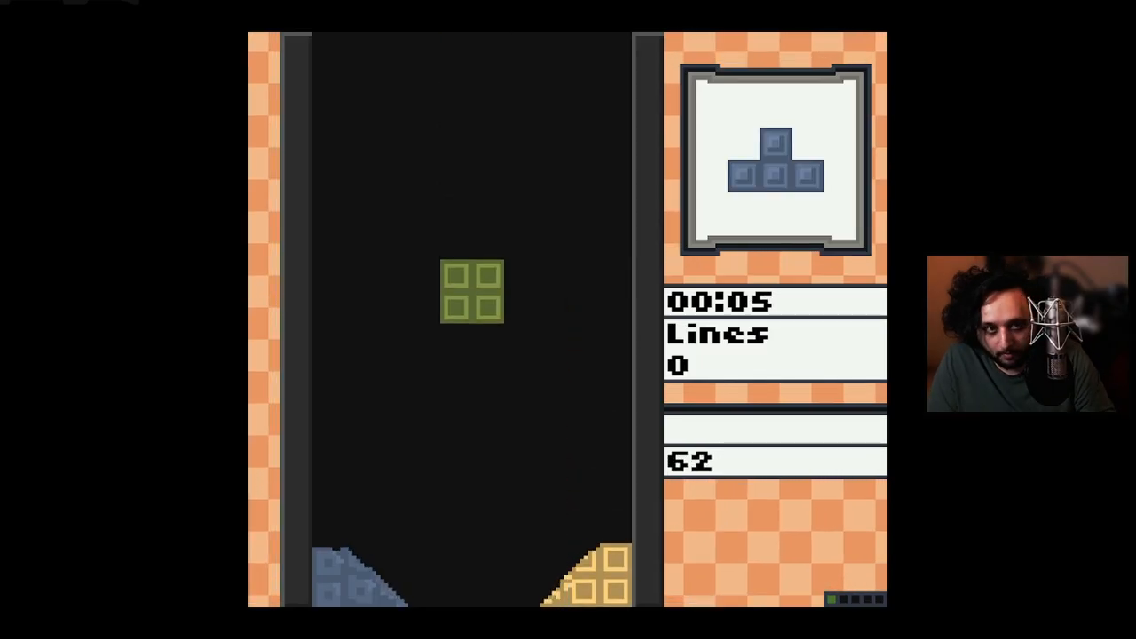
# Lay O, T and two I pieces along the bottom, then land the blue S to clear the first line
pyautogui.press('space')
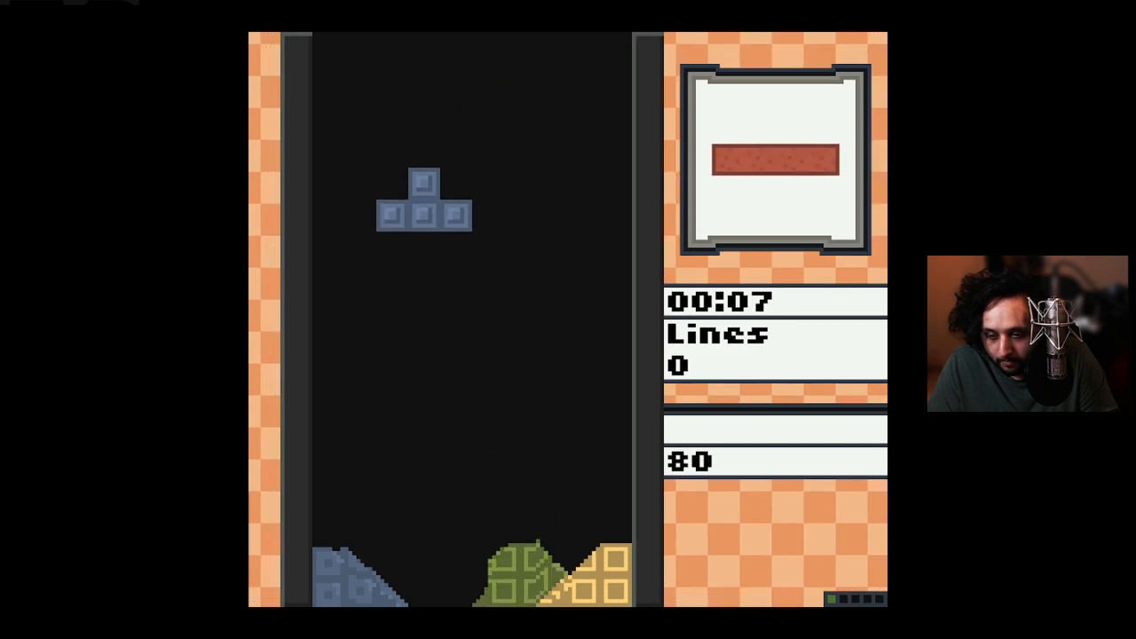
pyautogui.press('space')
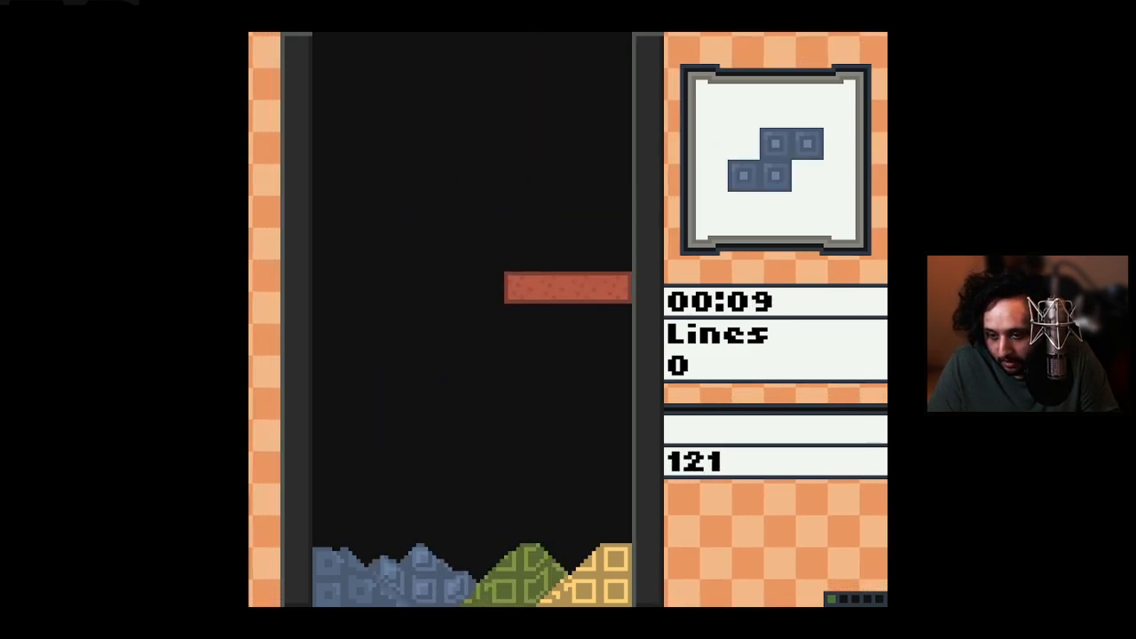
pyautogui.press('space')
pyautogui.press('space')
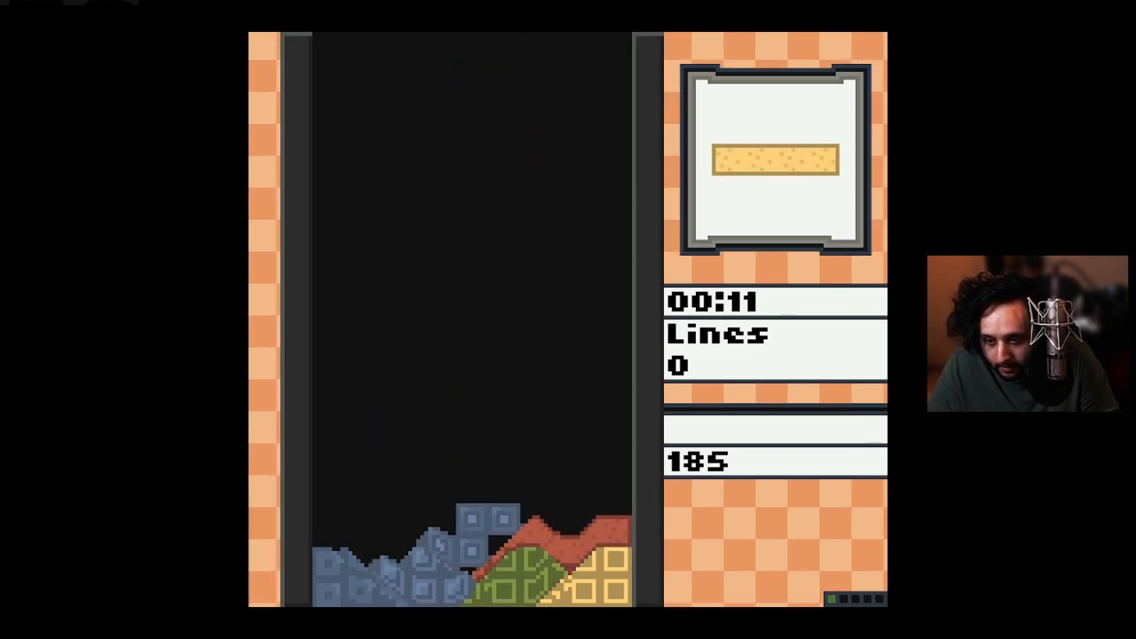
pyautogui.press('Up')
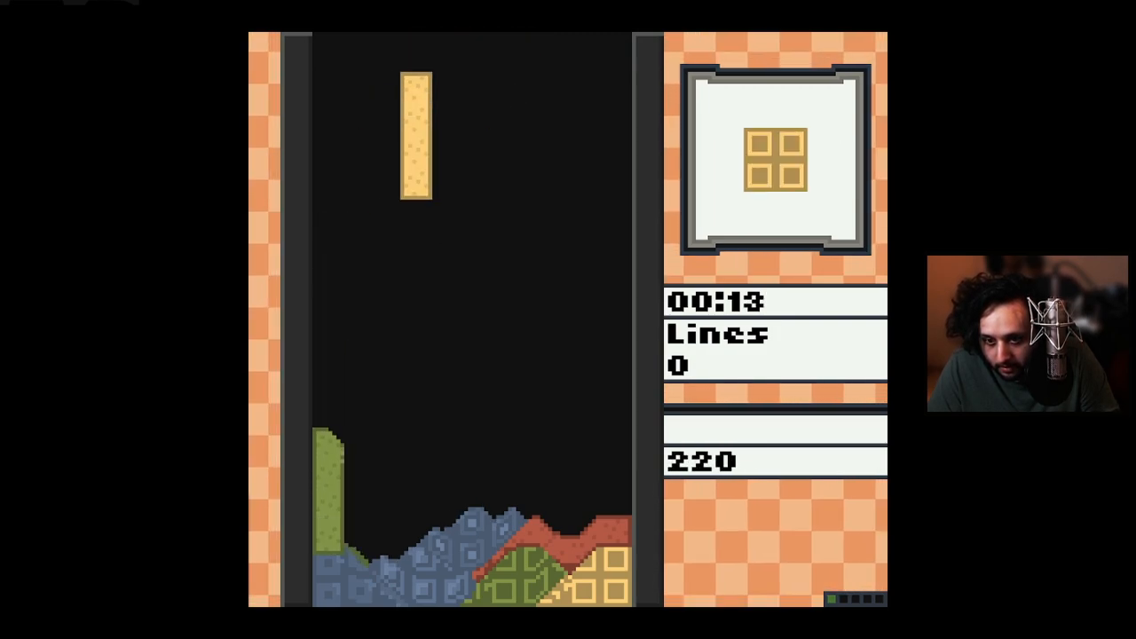
pyautogui.press('space')
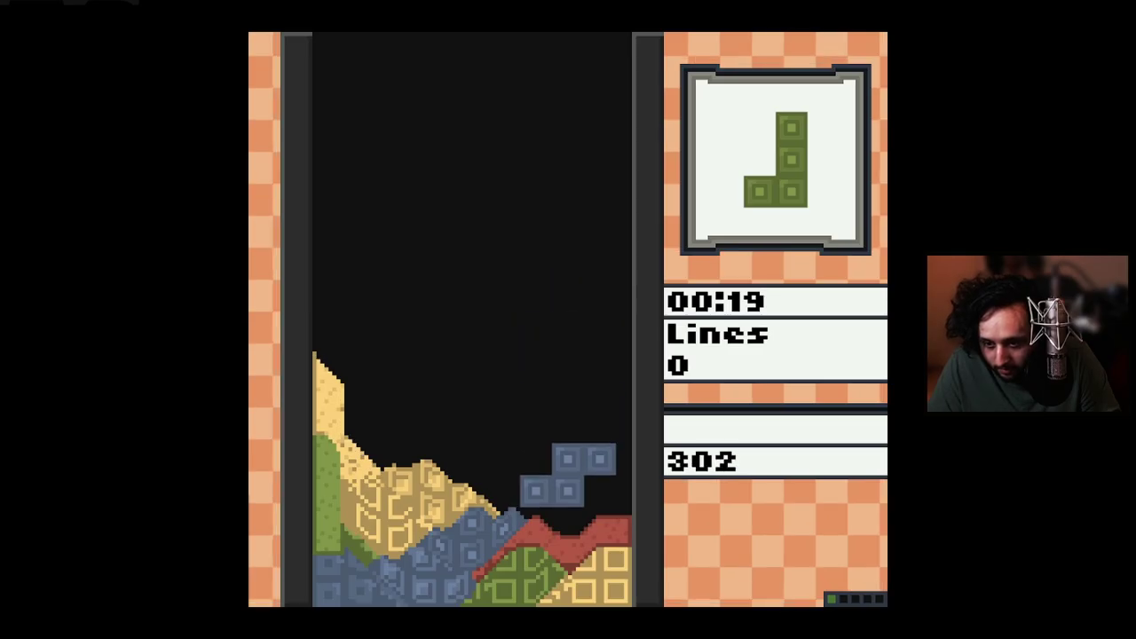
pyautogui.press('space')
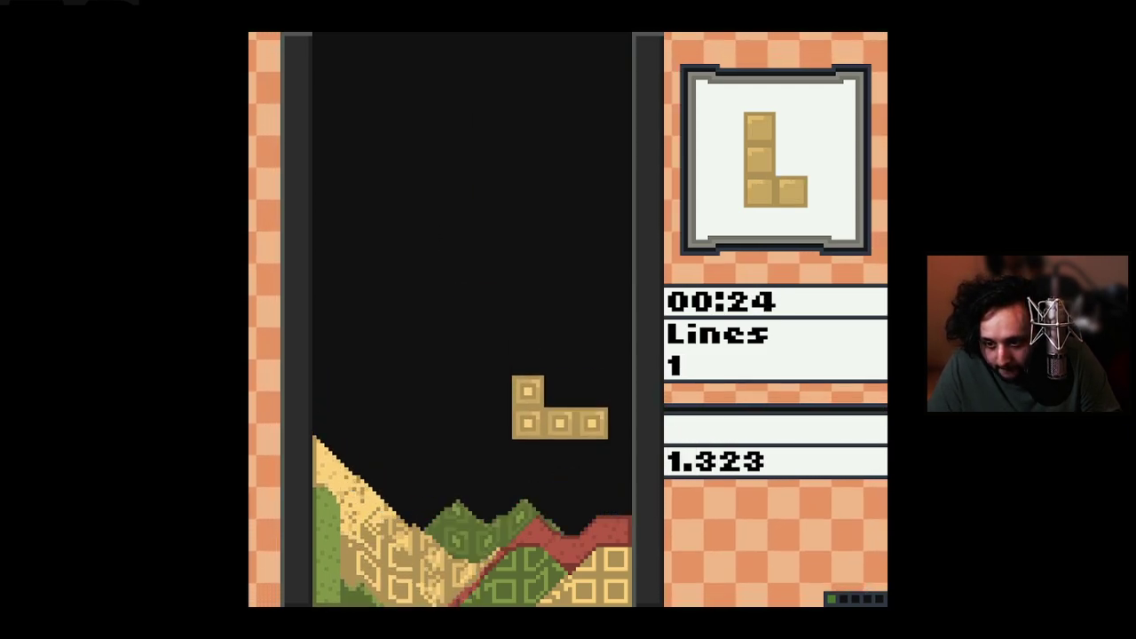
# Stack the next pieces and L pieces to clear a second line, then place J and O at the left
pyautogui.press('space')
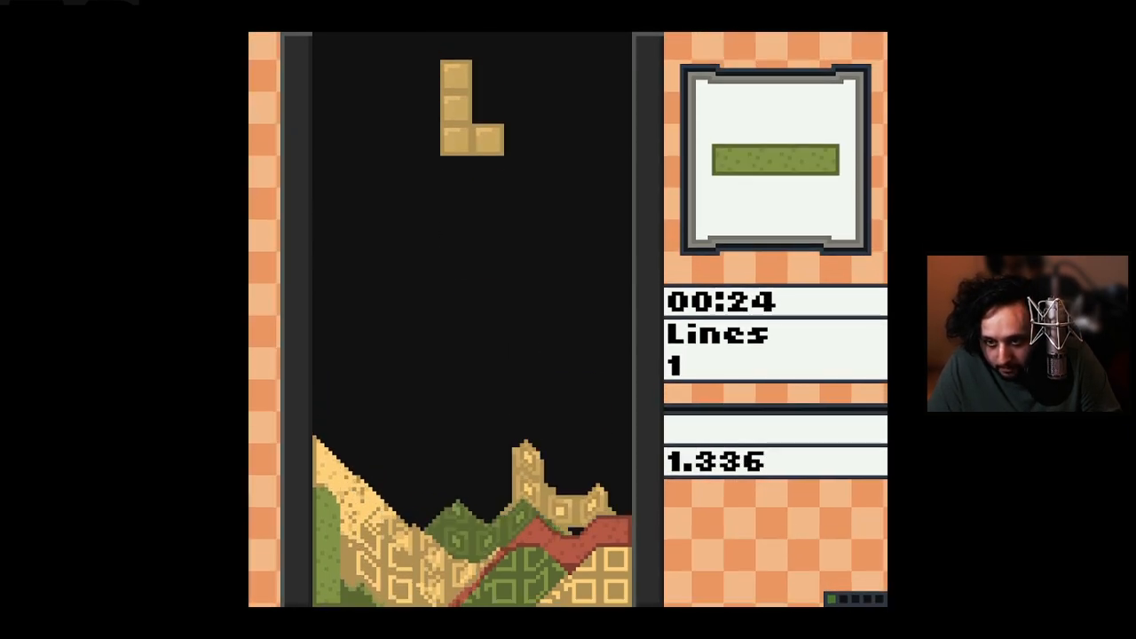
pyautogui.press('space')
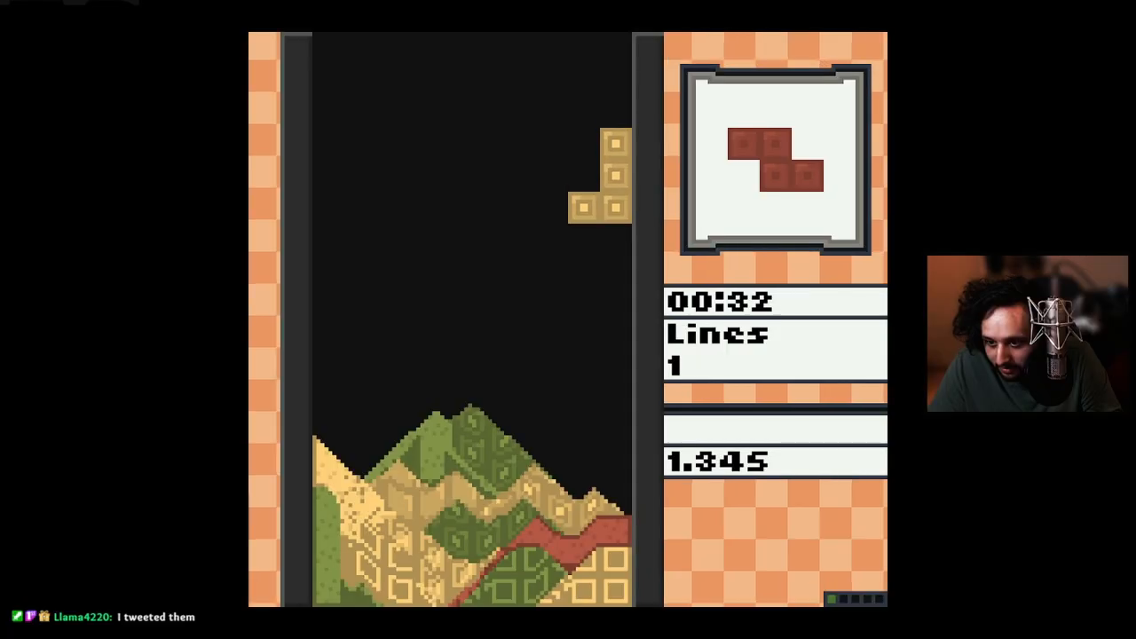
pyautogui.press('space')
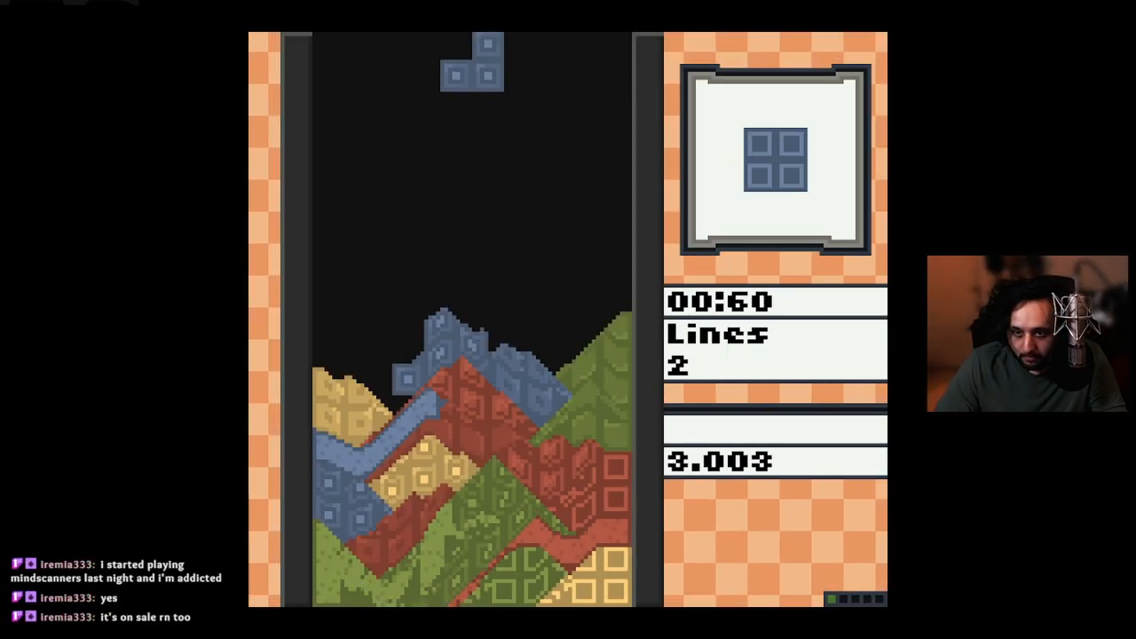
pyautogui.press('Left')
pyautogui.press('Left')
pyautogui.press('Left')
pyautogui.press('space')
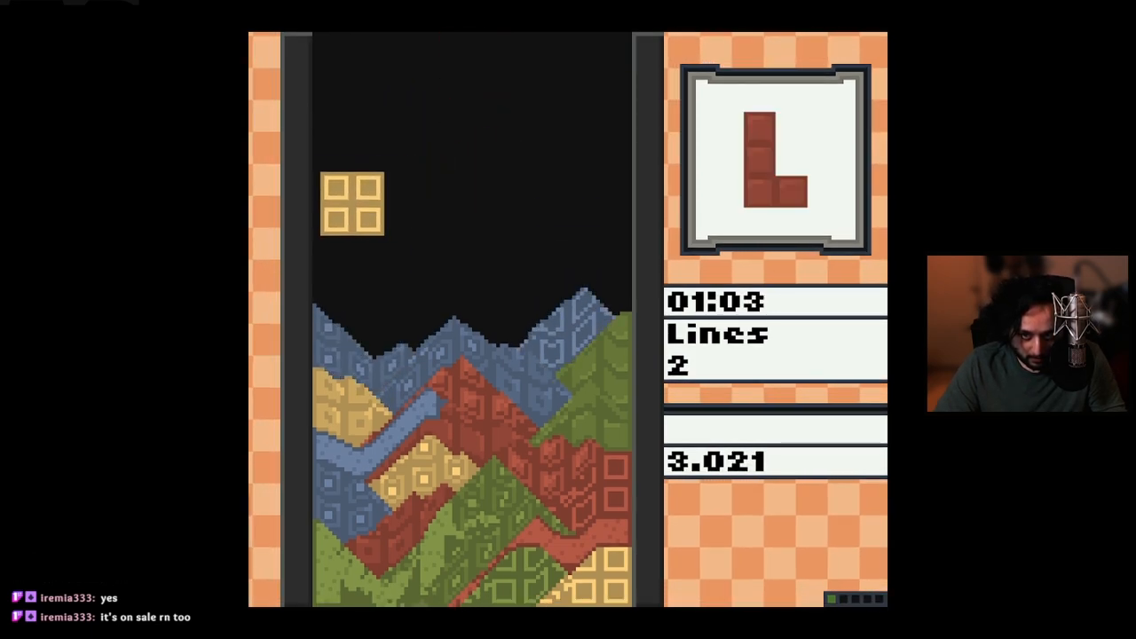
pyautogui.press('space')
# Drop the L left, the J right and the I left to clear two more lines
pyautogui.press('Left')
pyautogui.press('Left')
pyautogui.press('space')
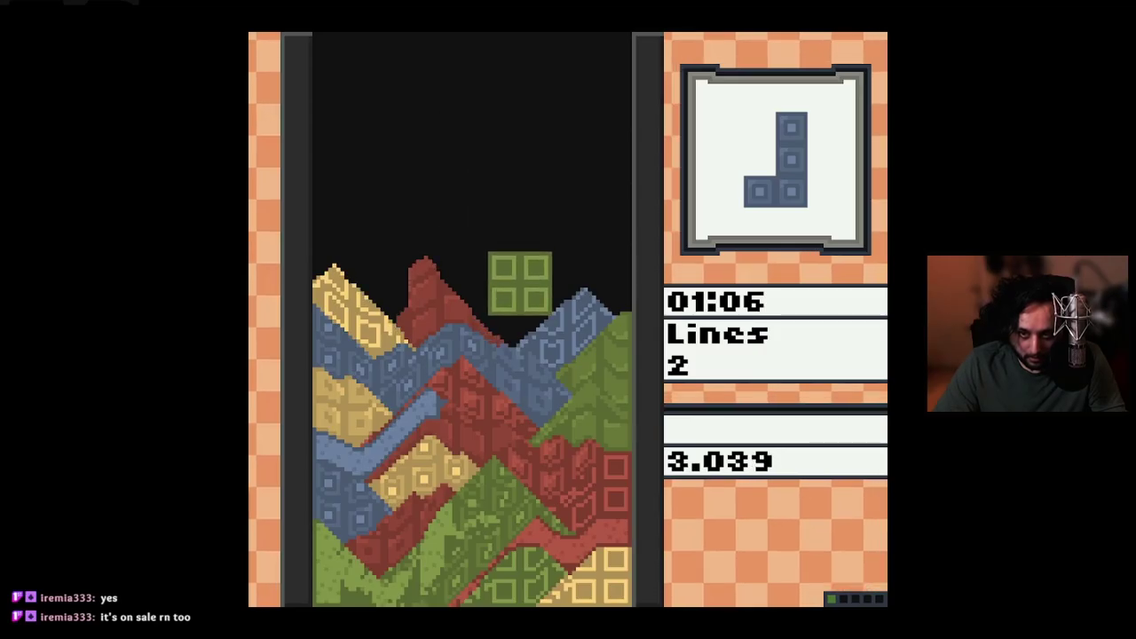
pyautogui.press('space')
pyautogui.press('Right')
pyautogui.press('Right')
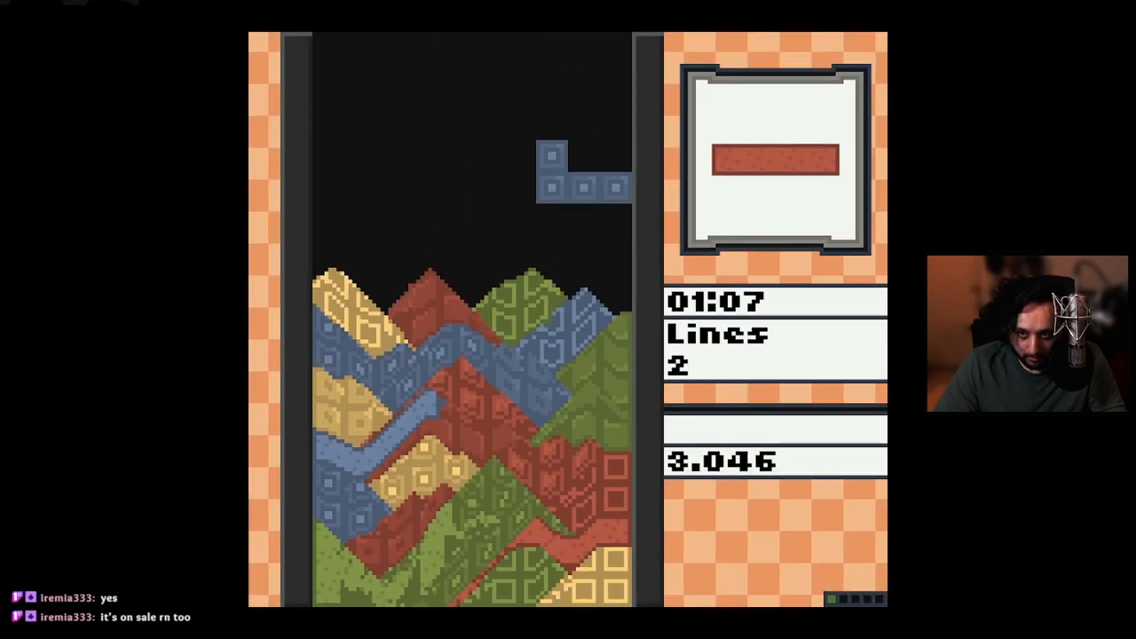
pyautogui.press('space')
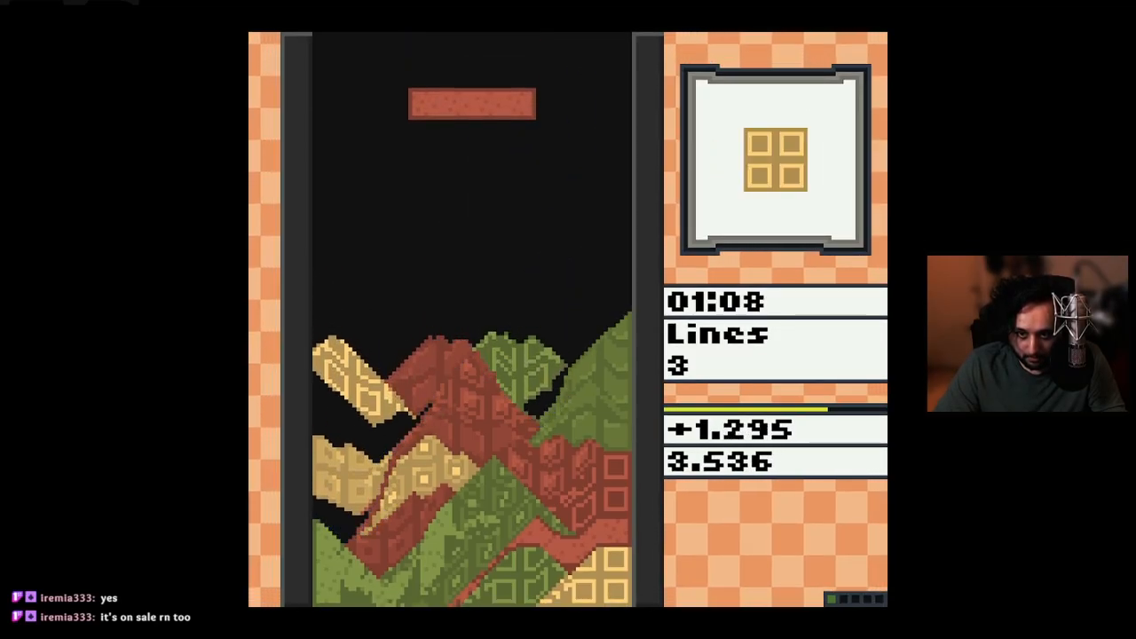
pyautogui.press('Left')
pyautogui.press('Left')
pyautogui.press('Left')
# Clear lines with the long piece and square, then land Z, L and Z pieces for another line
pyautogui.press('space')
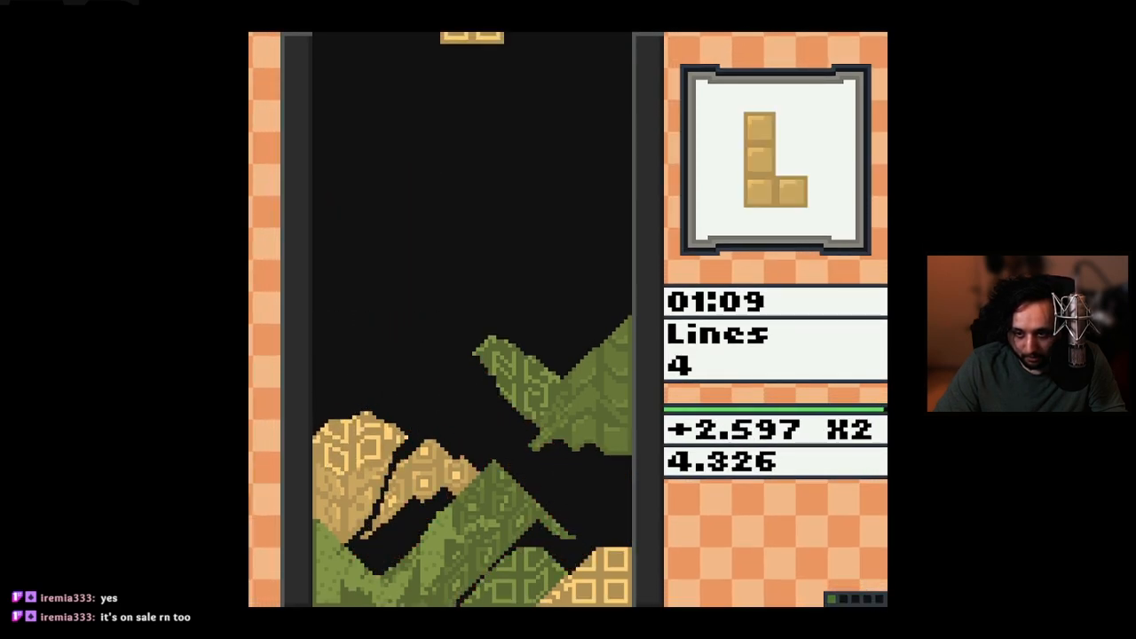
pyautogui.press('Right')
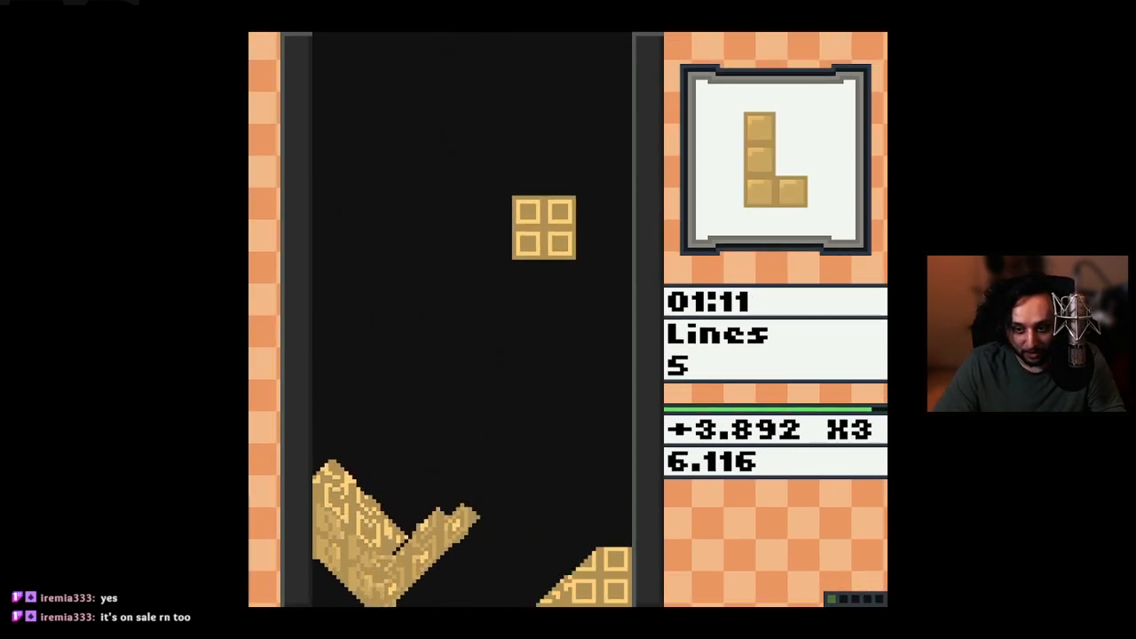
pyautogui.press('space')
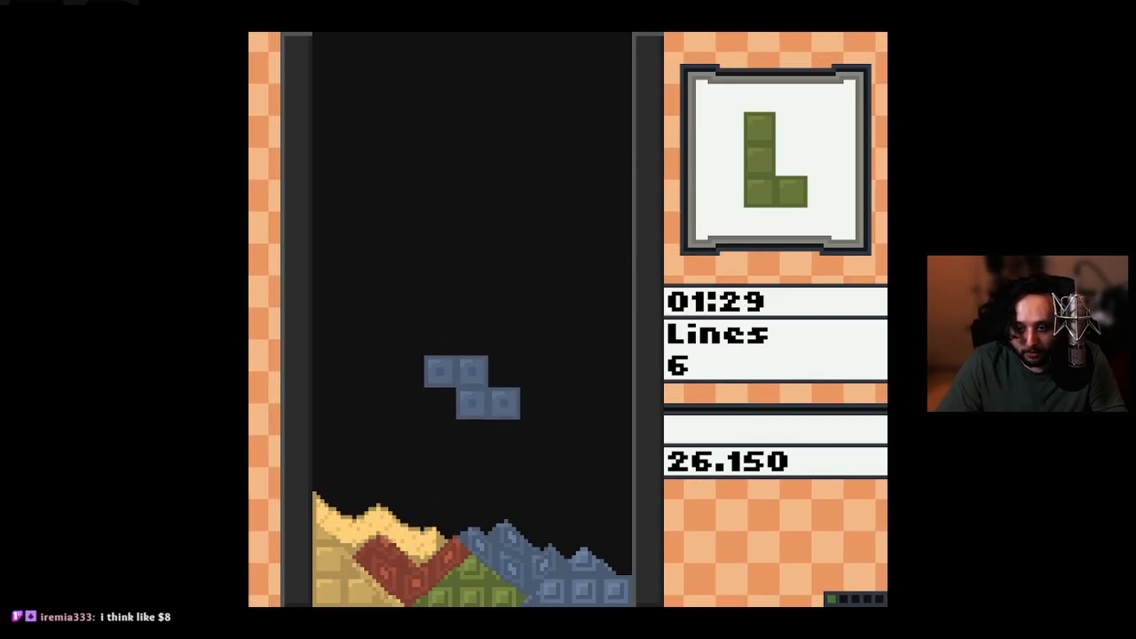
pyautogui.press('space')
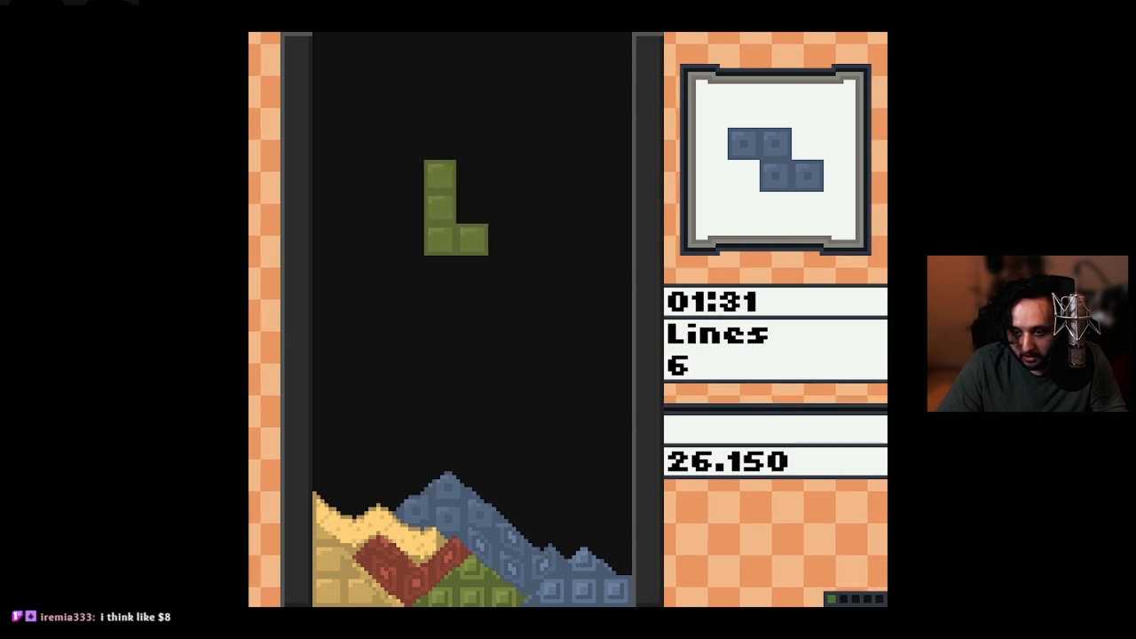
pyautogui.press('space')
pyautogui.press('Left')
pyautogui.press('Left')
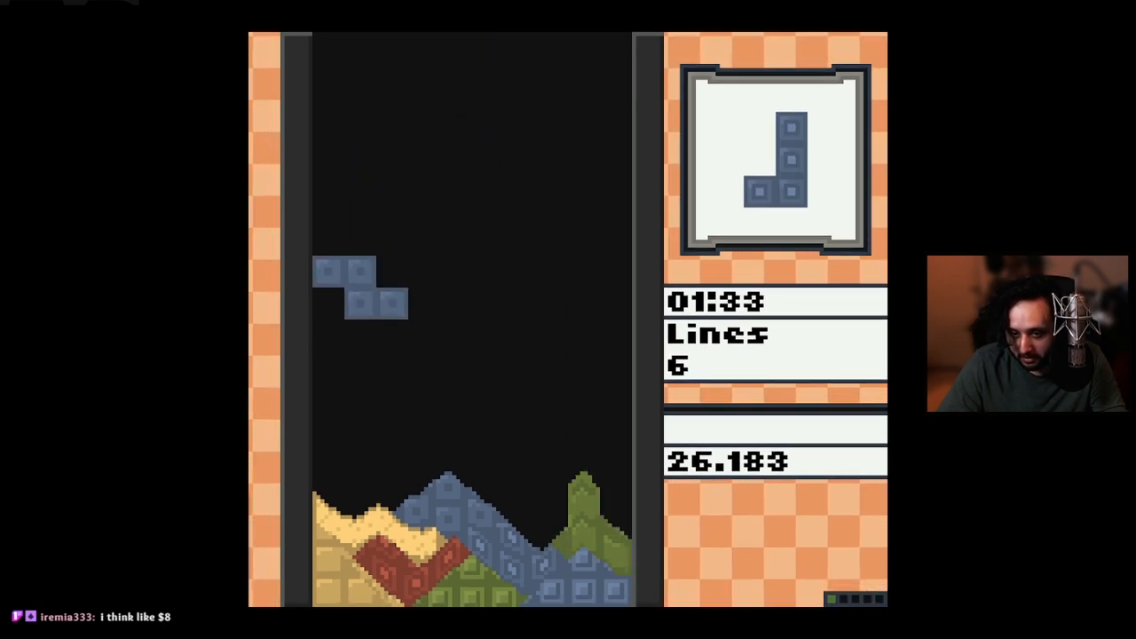
pyautogui.press('space')
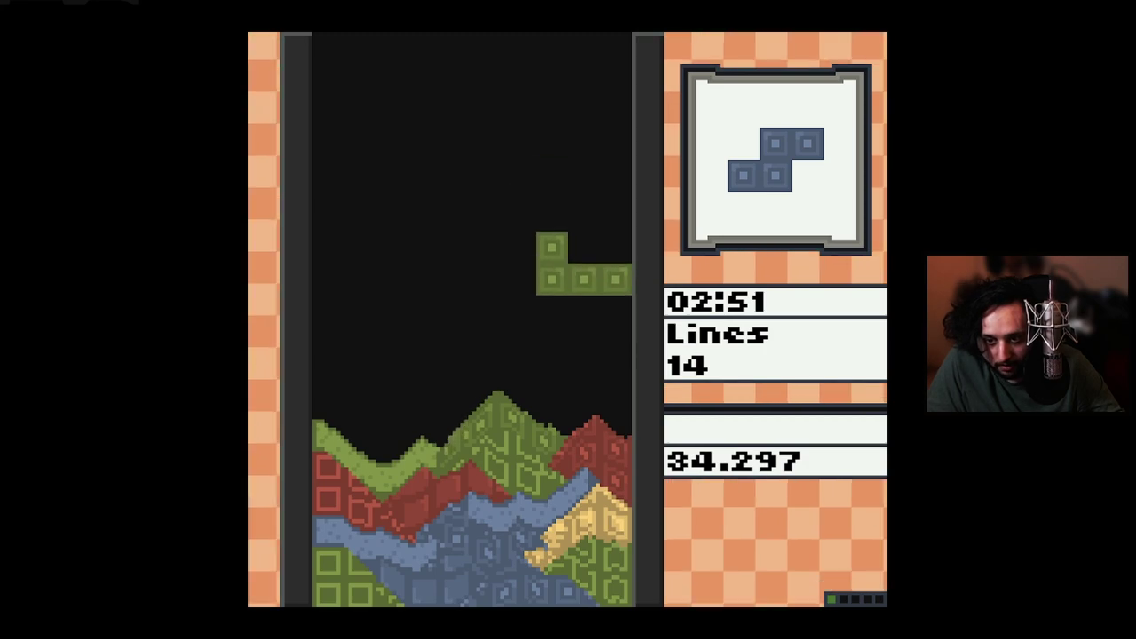
# Drop L, S, J, the long piece and Z, clearing three more lines
pyautogui.press('space')
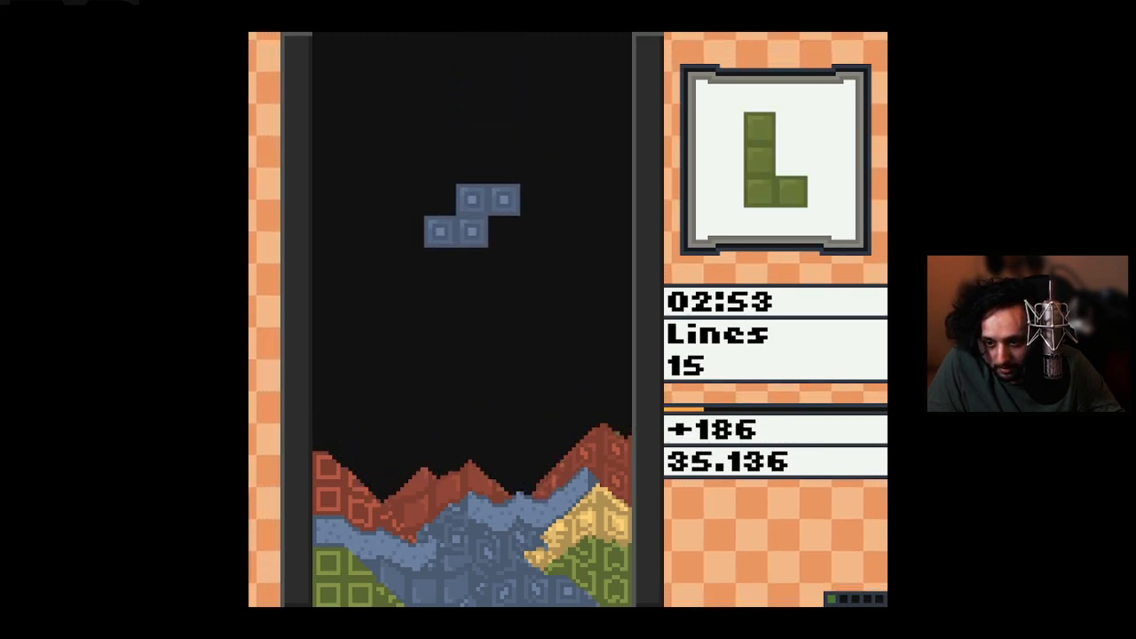
pyautogui.press('Right')
pyautogui.press('Right')
pyautogui.press('space')
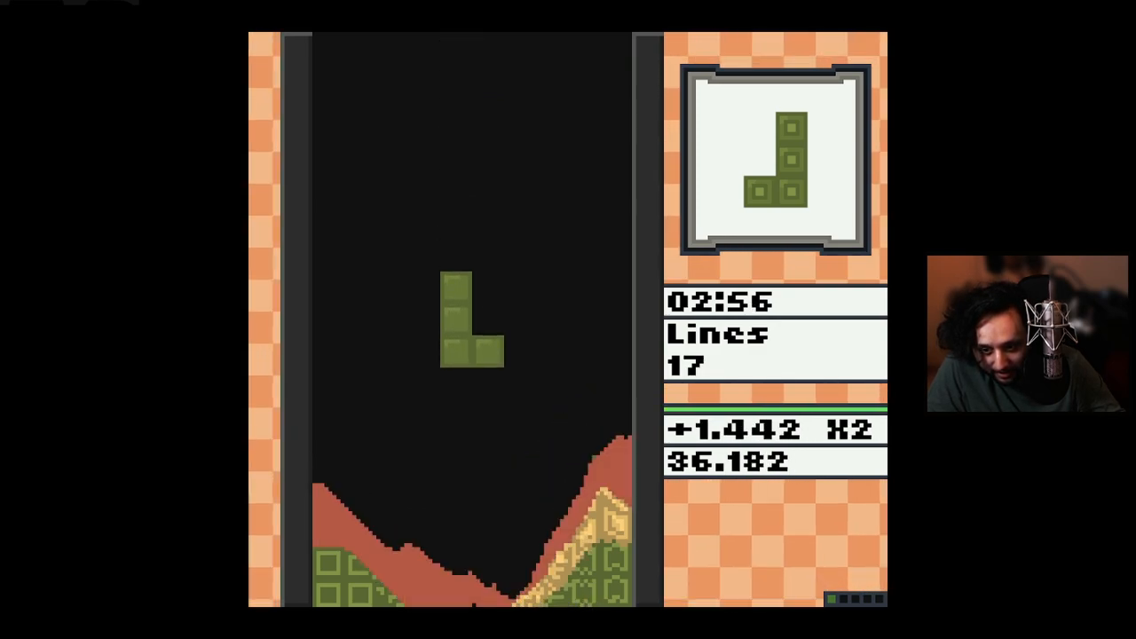
pyautogui.press('space')
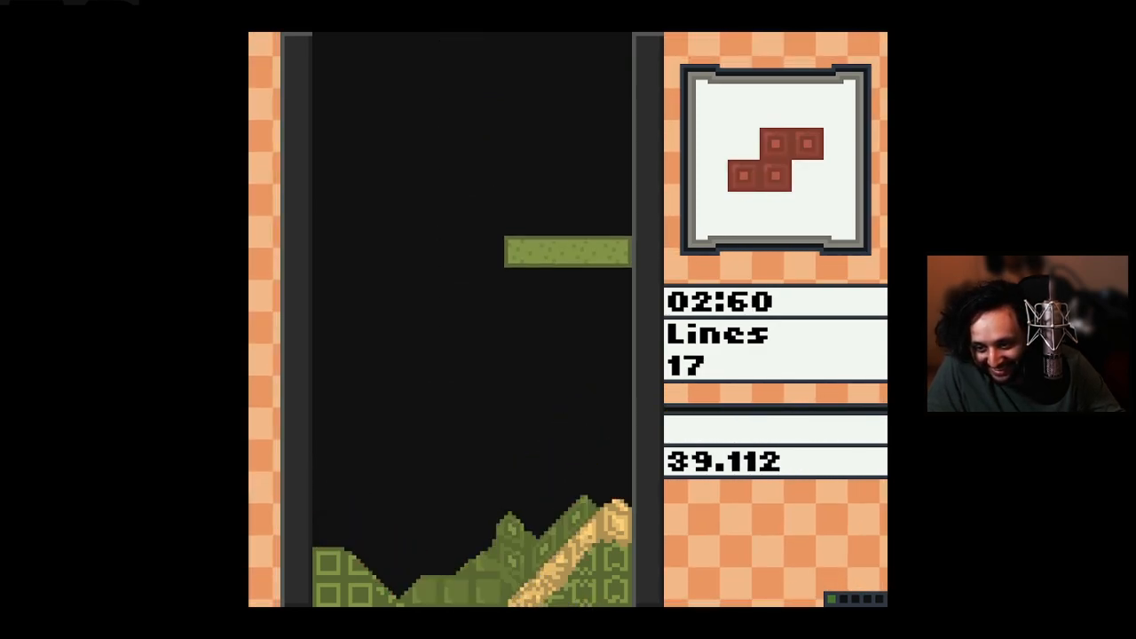
pyautogui.press('Right')
pyautogui.press('Right')
pyautogui.press('space')
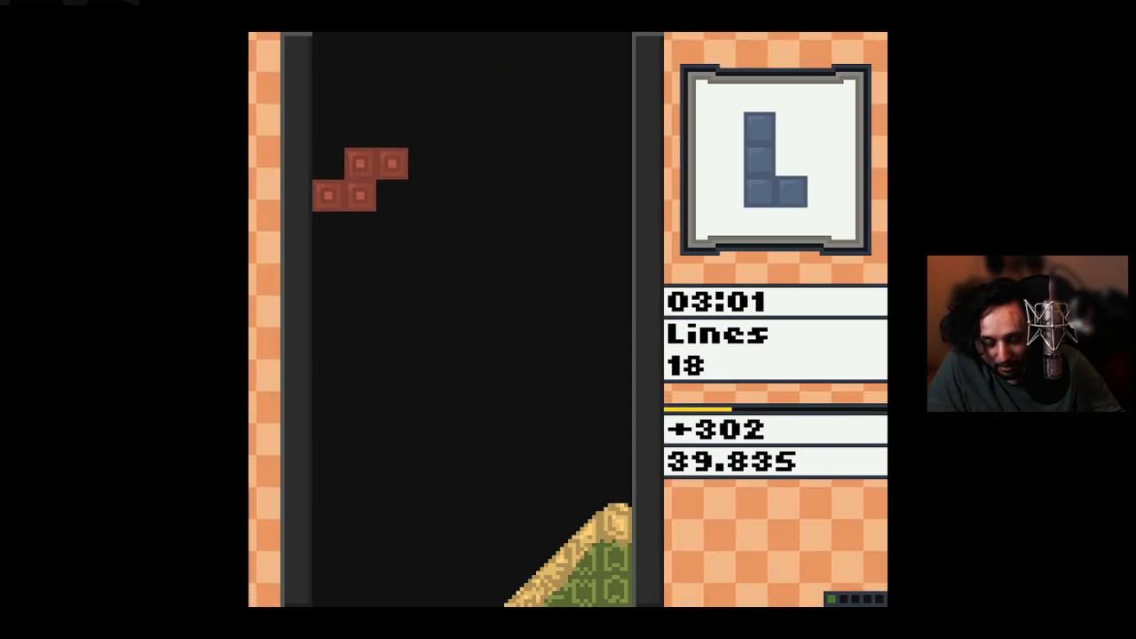
pyautogui.press('space')
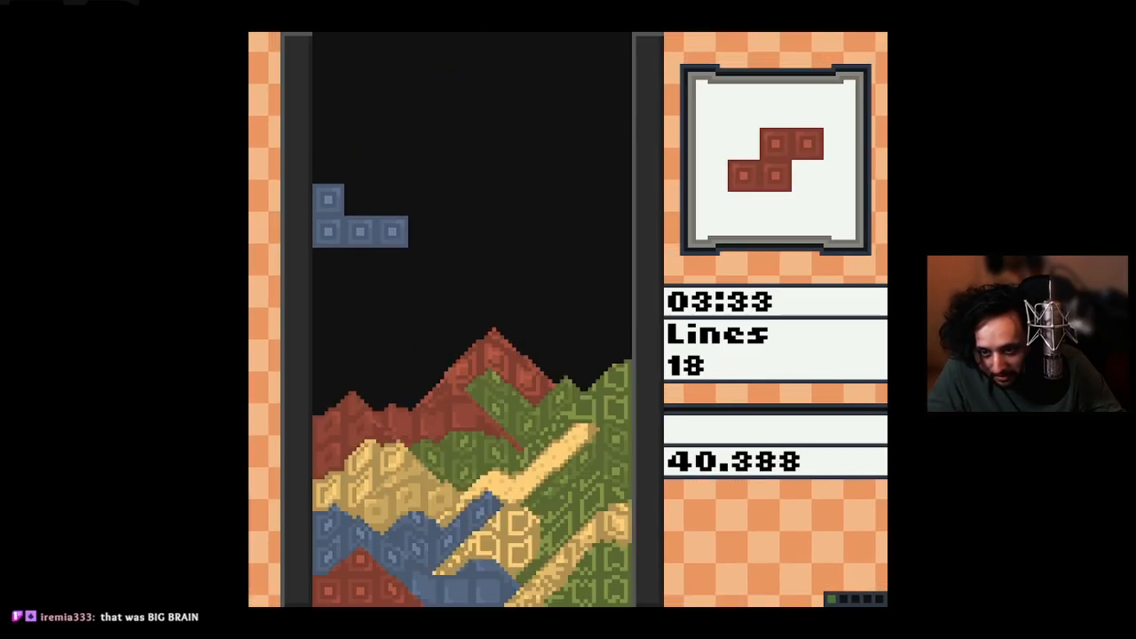
# Place J and Z pieces and a rotated S to clear the red rows, then set the green S at left
pyautogui.press('space')
pyautogui.press('space')
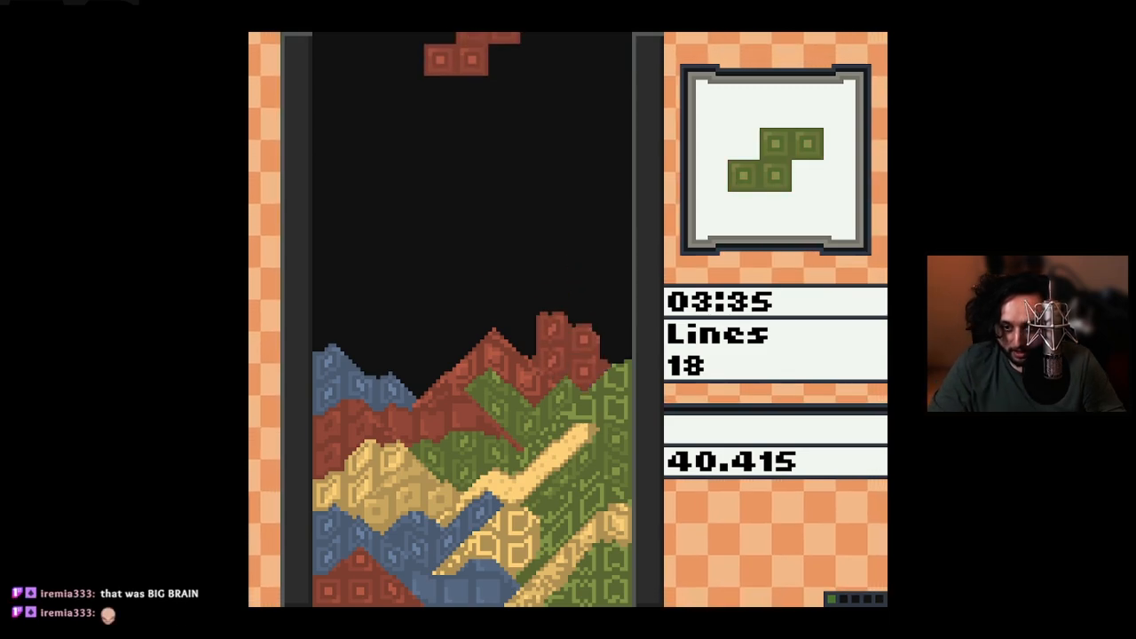
pyautogui.press('Right')
pyautogui.press('Right')
pyautogui.press('Right')
pyautogui.press('Up')
pyautogui.press('space')
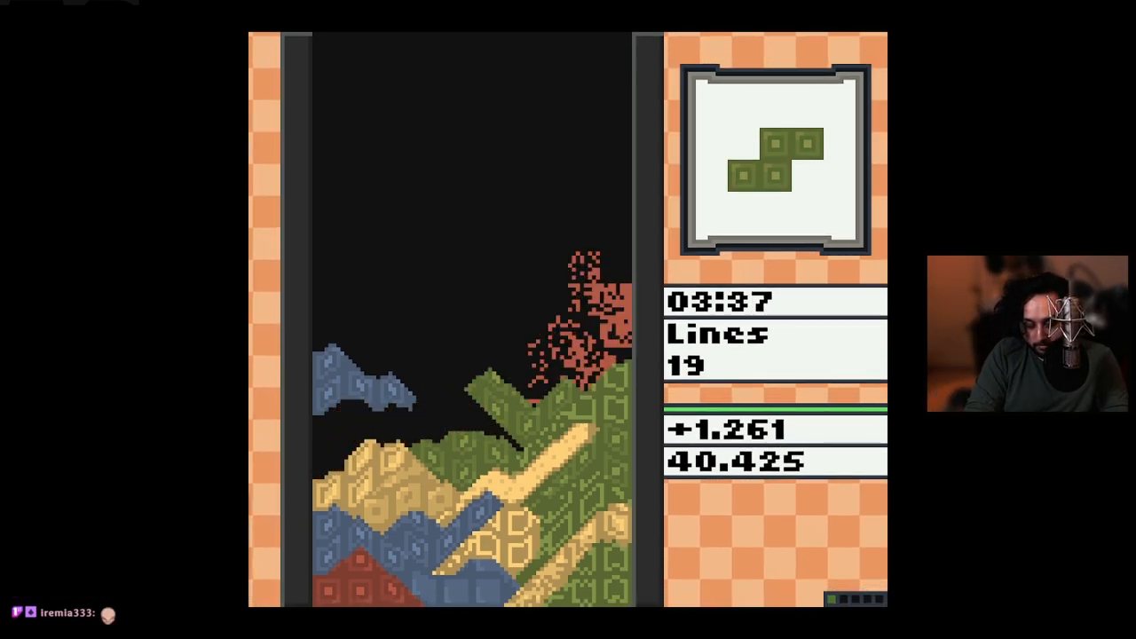
pyautogui.press('Left')
pyautogui.press('Left')
pyautogui.press('Left')
pyautogui.press('space')
# Drop the final yellow S, blue J and L pieces until game over at 52,318, then start a new game
pyautogui.press('Up')
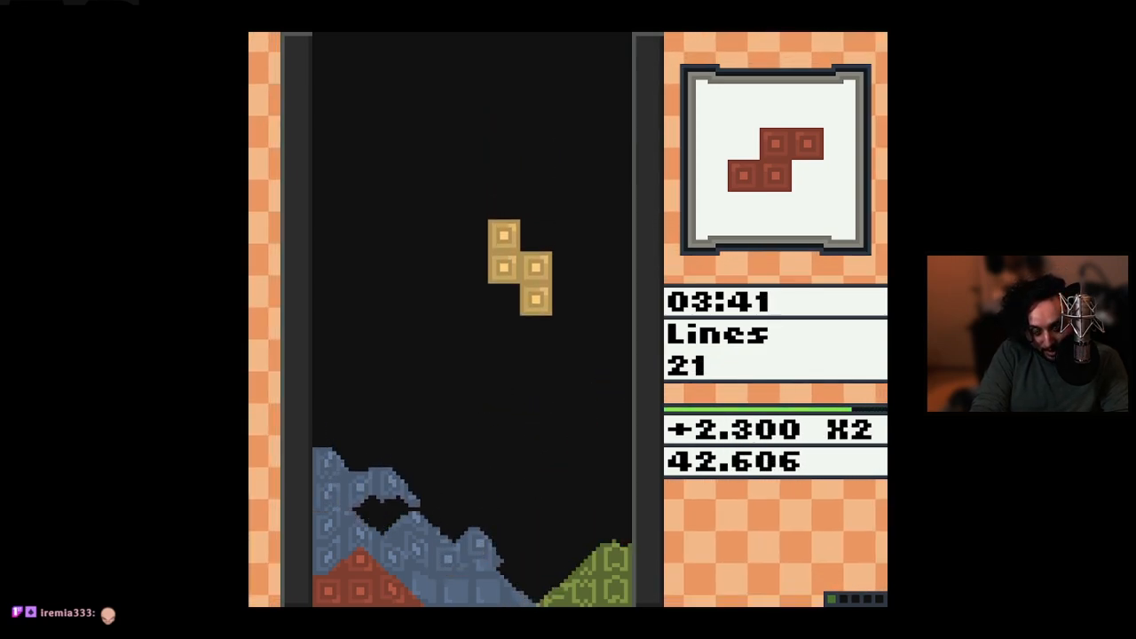
pyautogui.press('space')
pyautogui.press('Left')
pyautogui.press('Left')
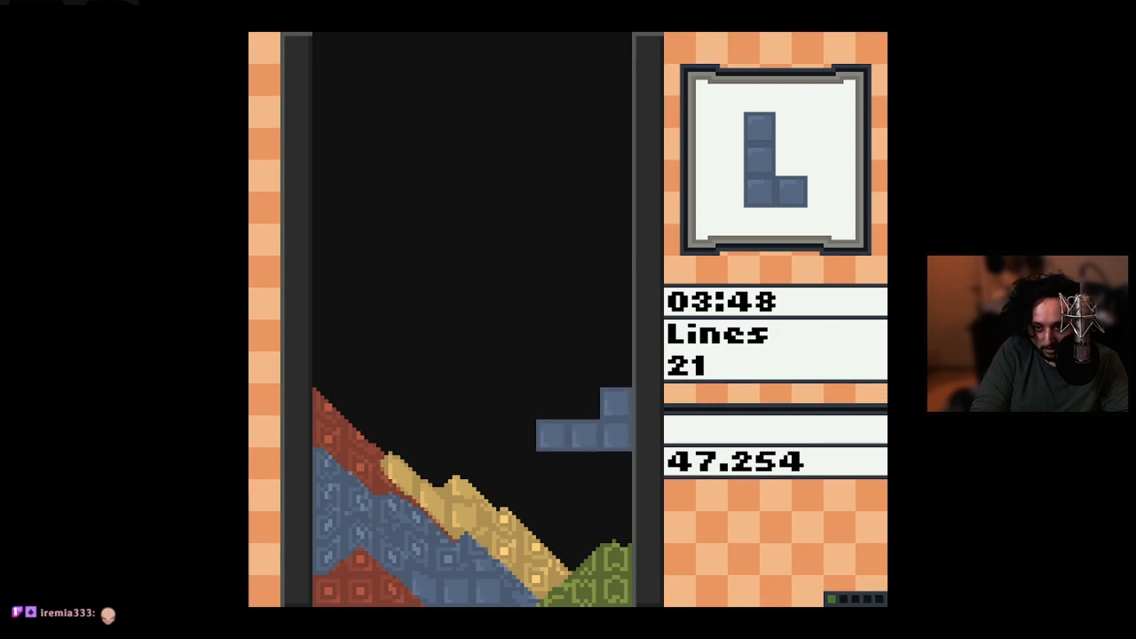
pyautogui.press('space')
pyautogui.press('Up')
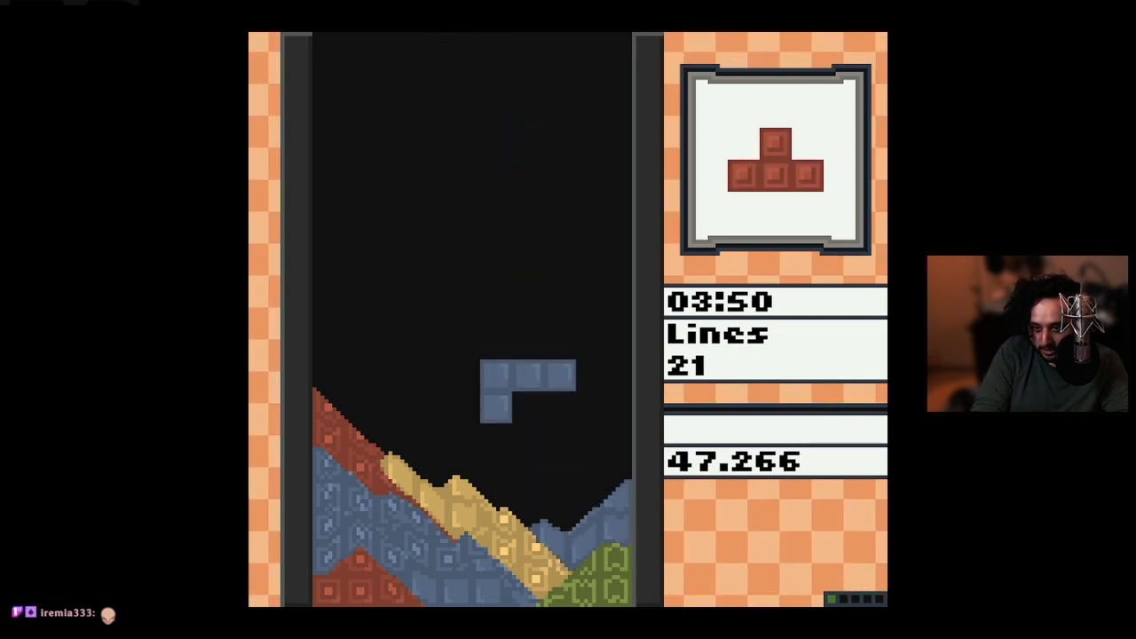
pyautogui.press('space')
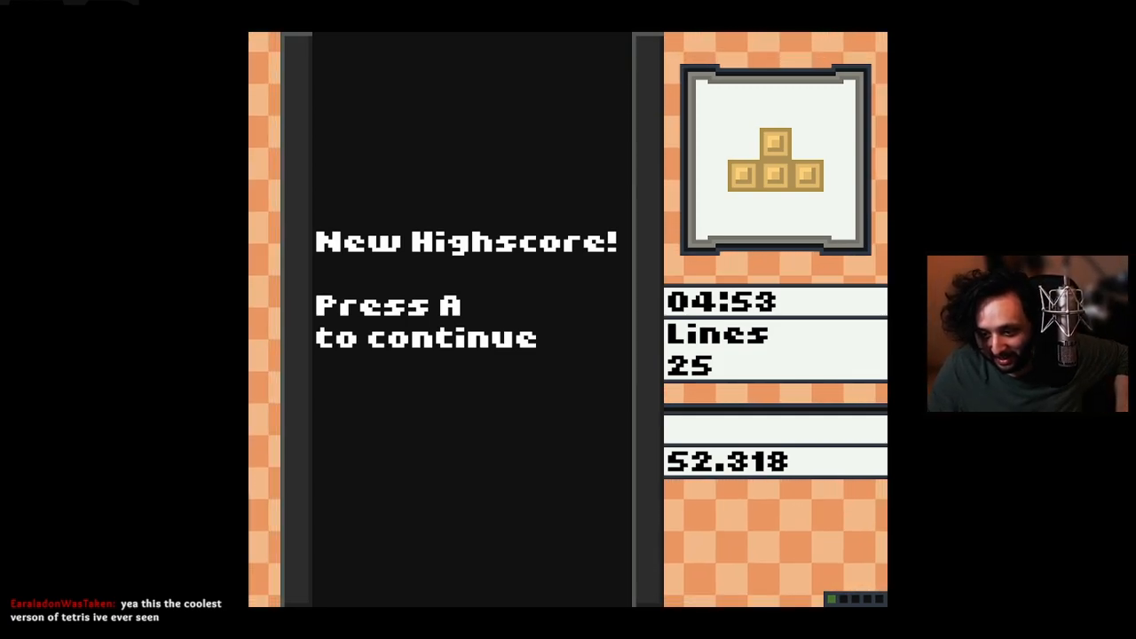
pyautogui.press('a')
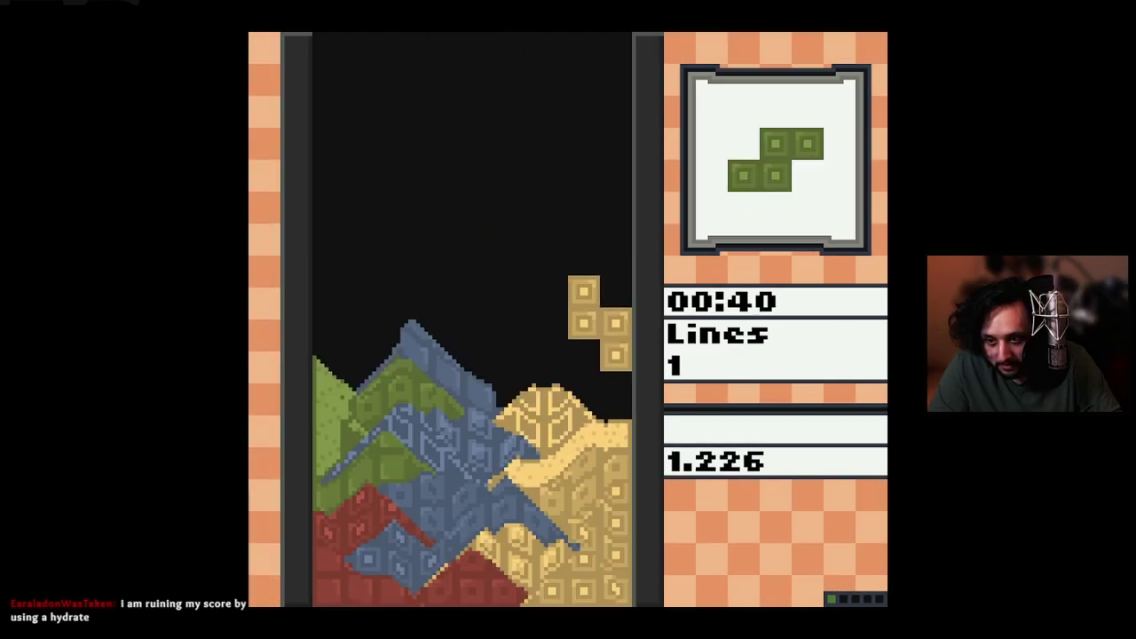
# Stack the yellow, green S, long green, blue Z and T pieces across the left and right sides
pyautogui.press('Down')
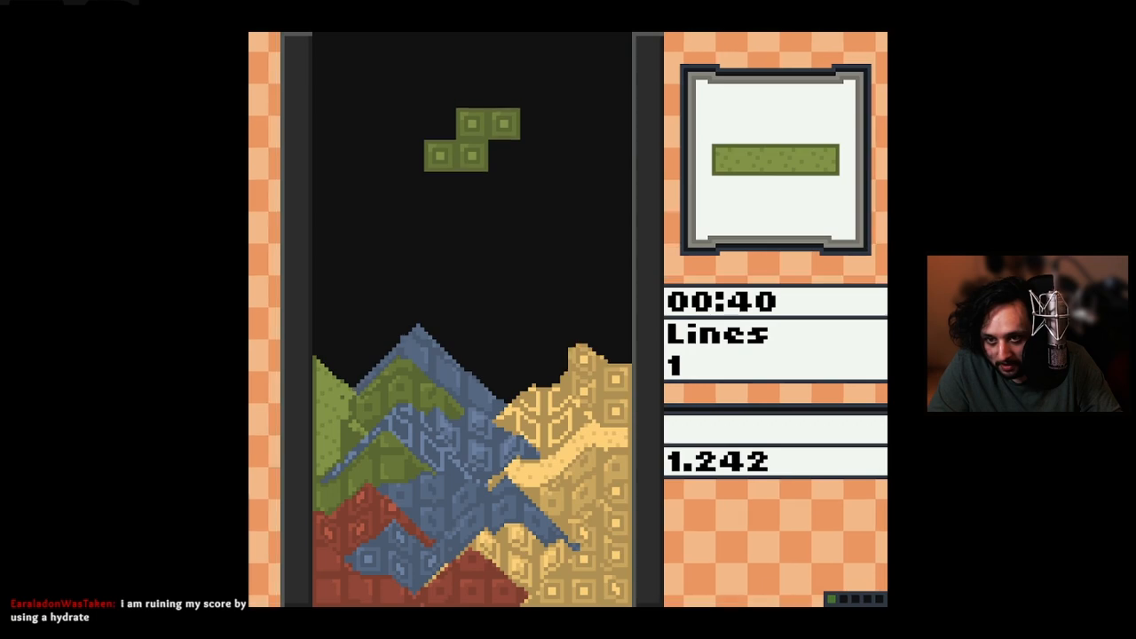
pyautogui.press('Left')
pyautogui.press('Left')
pyautogui.press('Left')
pyautogui.press('Down')
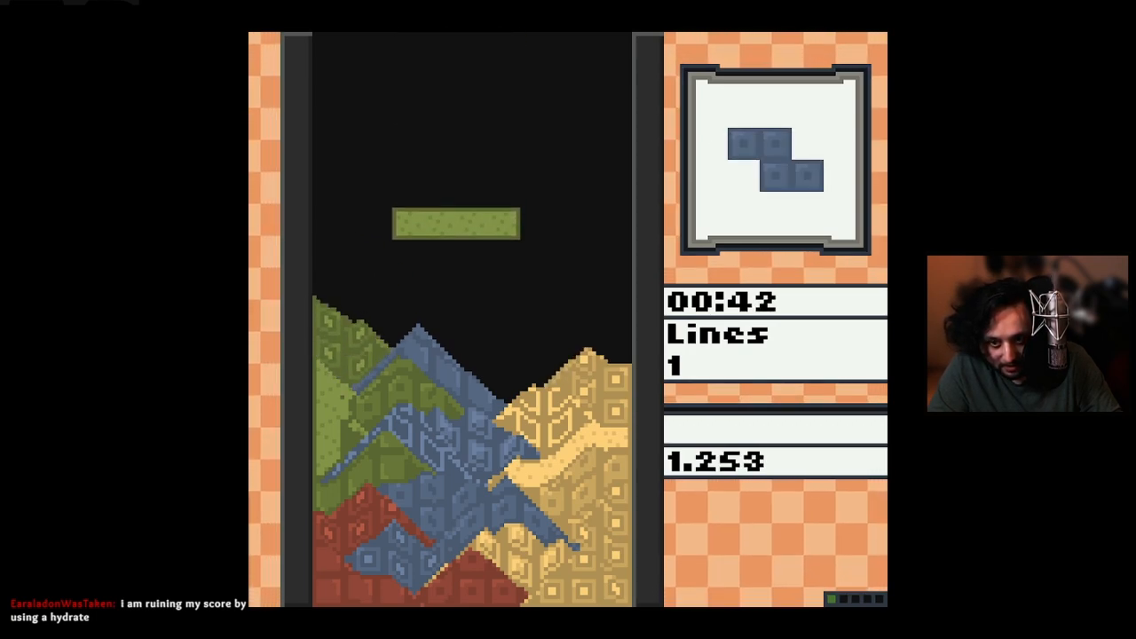
pyautogui.press('Left')
pyautogui.press('Down')
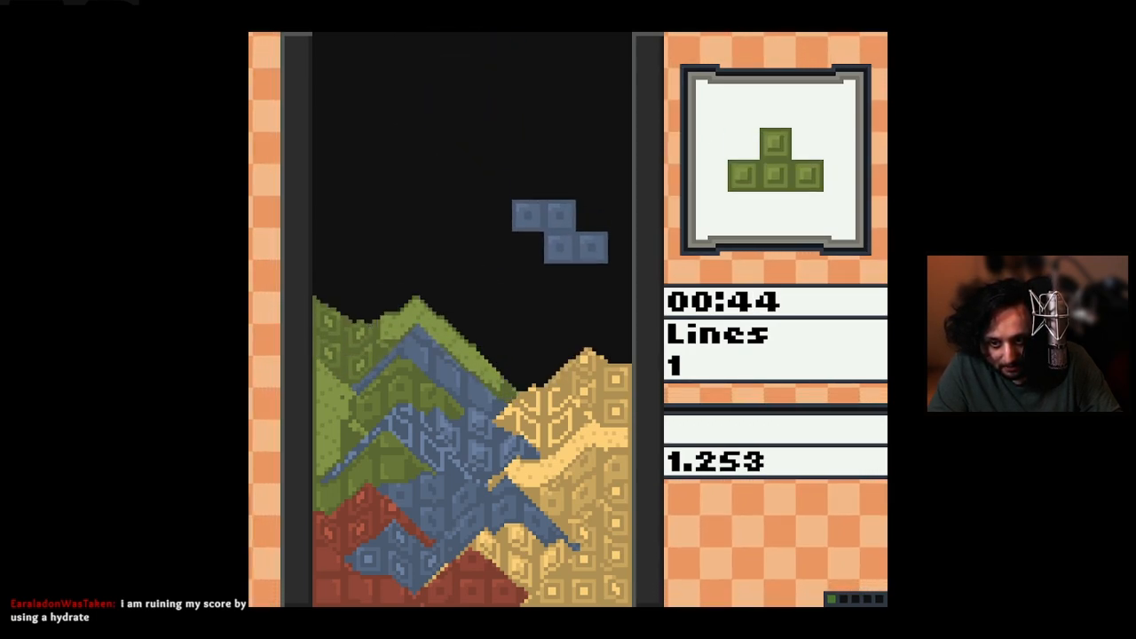
pyautogui.press('Down')
pyautogui.press('Down')
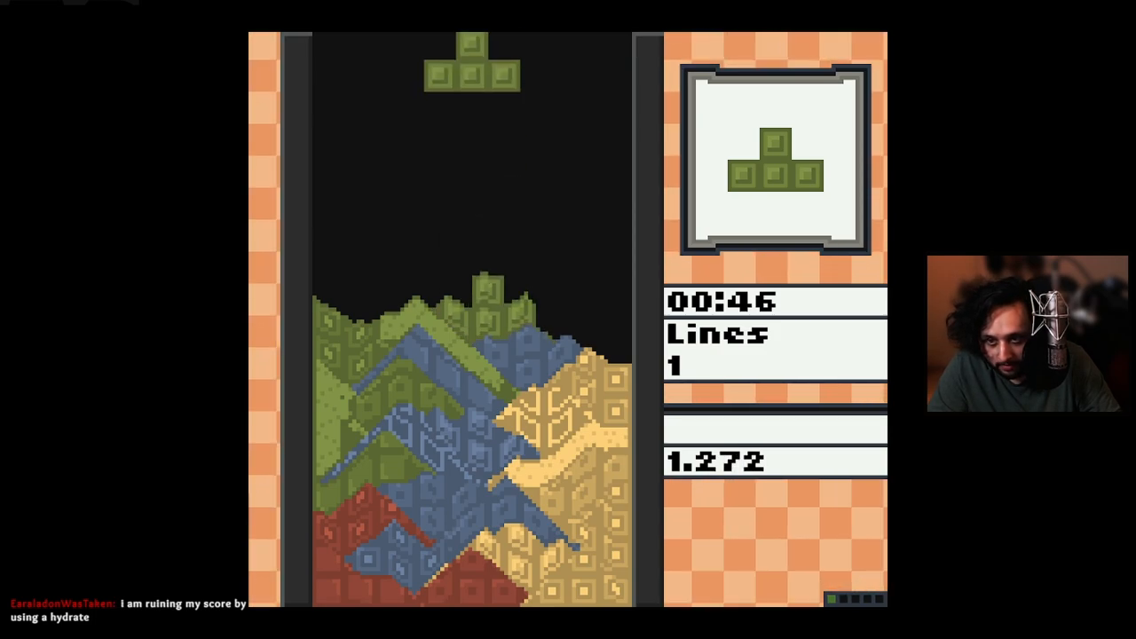
pyautogui.press('Left')
pyautogui.press('Left')
pyautogui.press('Right')
pyautogui.press('Right')
pyautogui.press('Down')
pyautogui.press('Down')
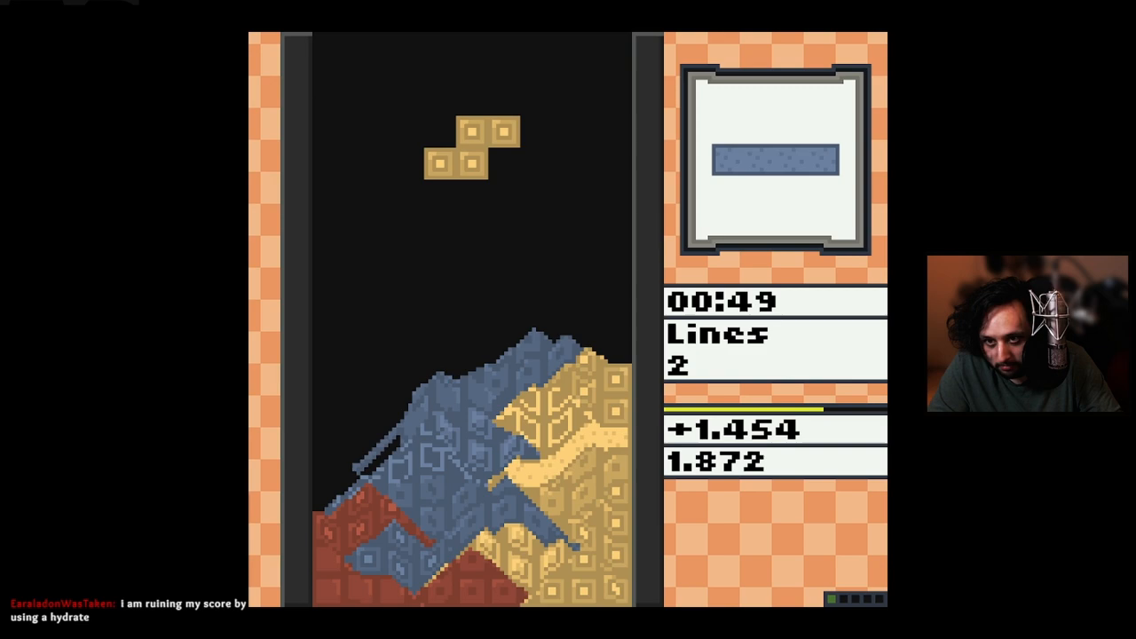
# Build up the left stack with the blue long, blue J, red square, green S and red T pieces
pyautogui.press('Down')
pyautogui.press('Left')
pyautogui.press('Left')
pyautogui.press('Left')
pyautogui.press('Down')
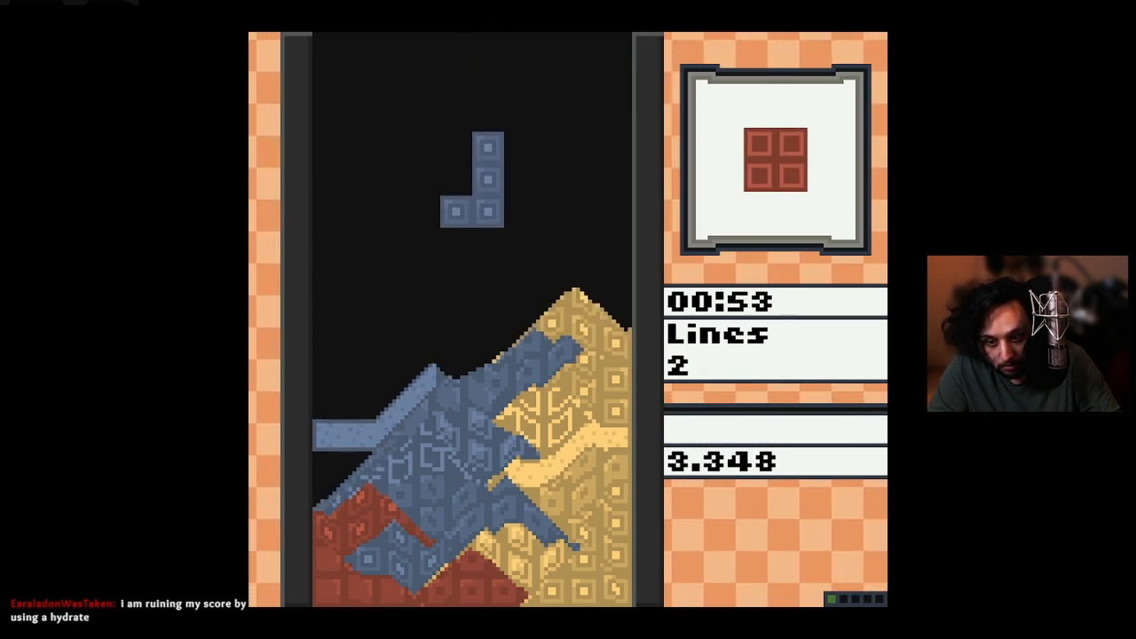
pyautogui.press('Left')
pyautogui.press('Down')
pyautogui.press('Left')
pyautogui.press('Left')
pyautogui.press('Left')
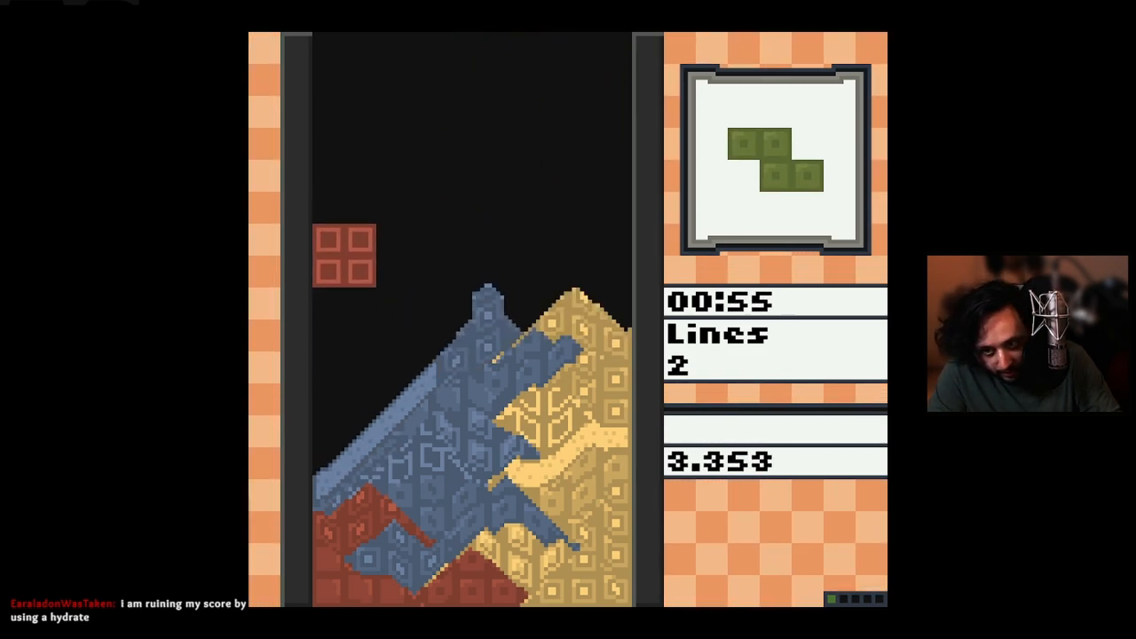
pyautogui.press('Down')
pyautogui.press('Left')
pyautogui.press('Left')
pyautogui.press('Left')
pyautogui.press('Down')
pyautogui.press('Left')
pyautogui.press('Left')
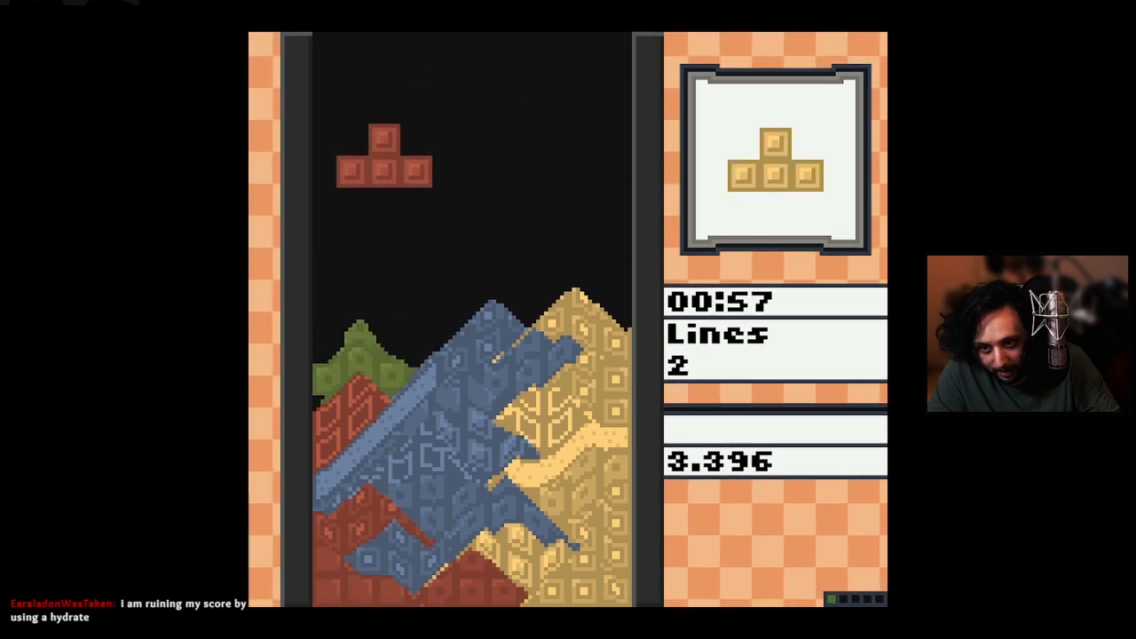
pyautogui.press('Down')
# Place the yellow and red T pieces, then drop the red J to clear a line and fit the red Z and yellow L
pyautogui.press('Right')
pyautogui.press('Right')
pyautogui.press('Right')
pyautogui.press('Right')
pyautogui.press('Down')
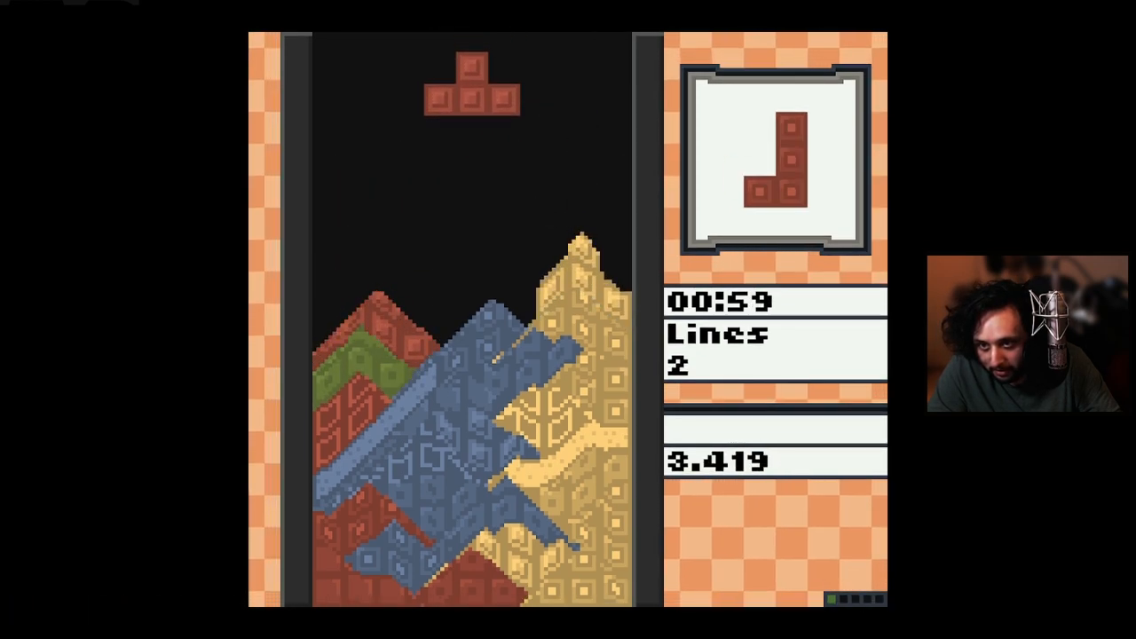
pyautogui.press('Down')
pyautogui.press('Right')
pyautogui.press('Right')
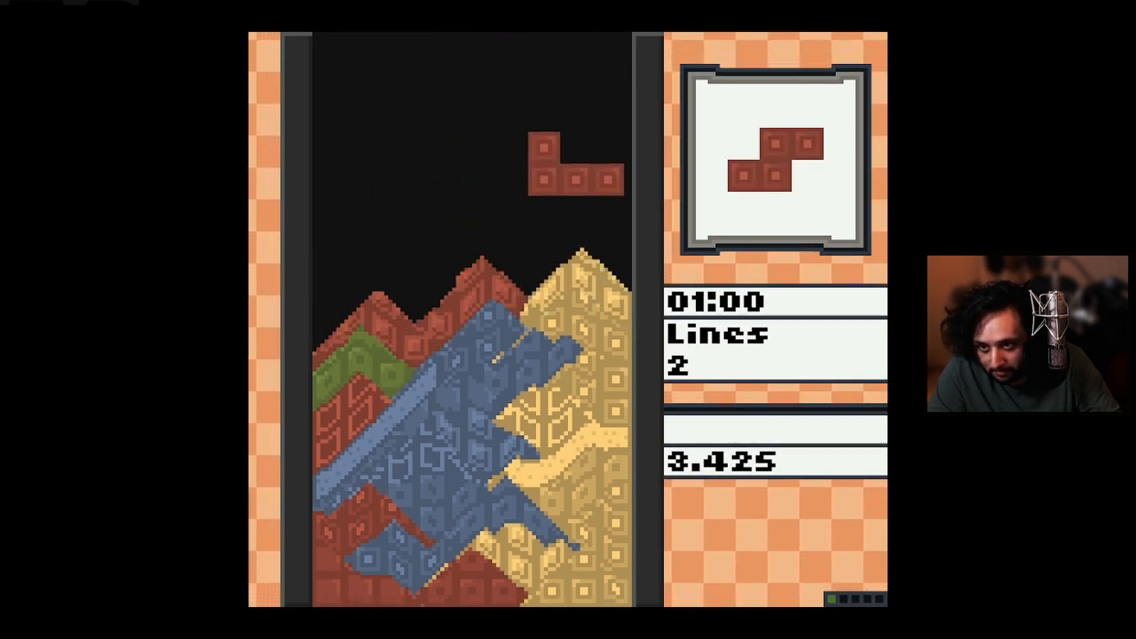
pyautogui.press('Down')
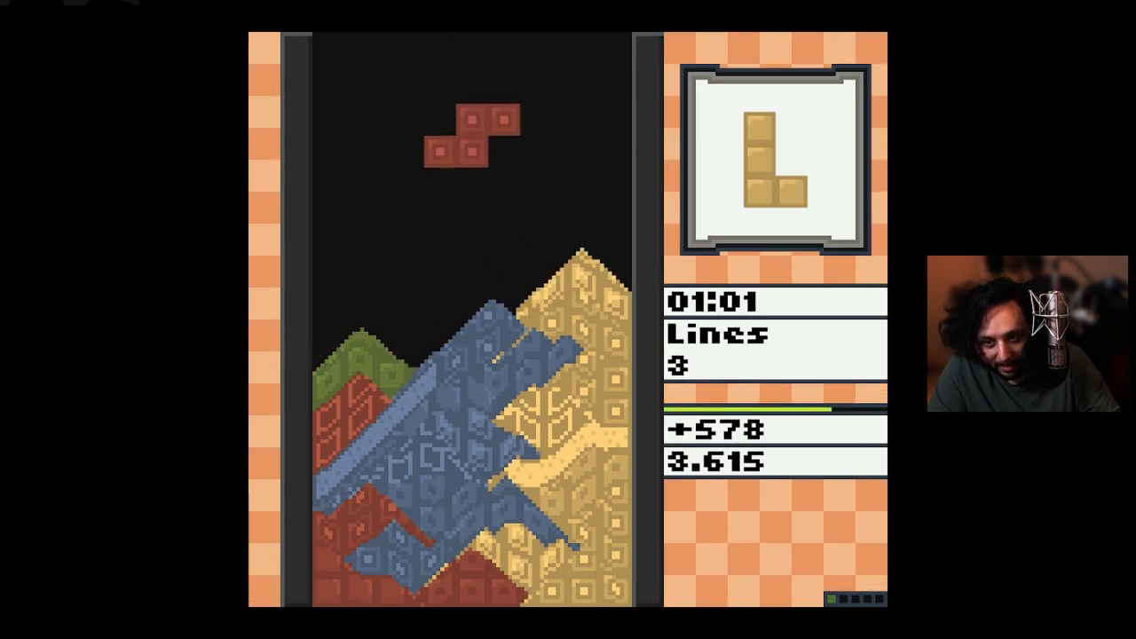
pyautogui.press('Left')
pyautogui.press('Left')
pyautogui.press('Left')
pyautogui.press('Down')
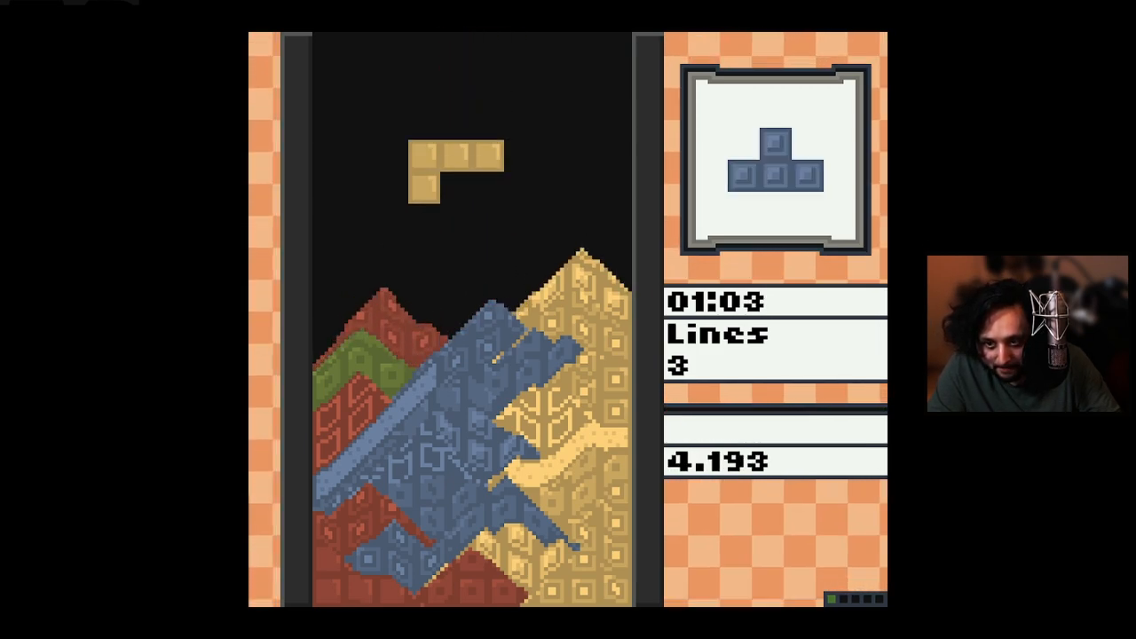
pyautogui.press('Up')
pyautogui.press('Down')
# Drop the blue T, green L and S, yellow L and red pieces to clear blue, yellow and red sand lines
pyautogui.press('Right')
pyautogui.press('Right')
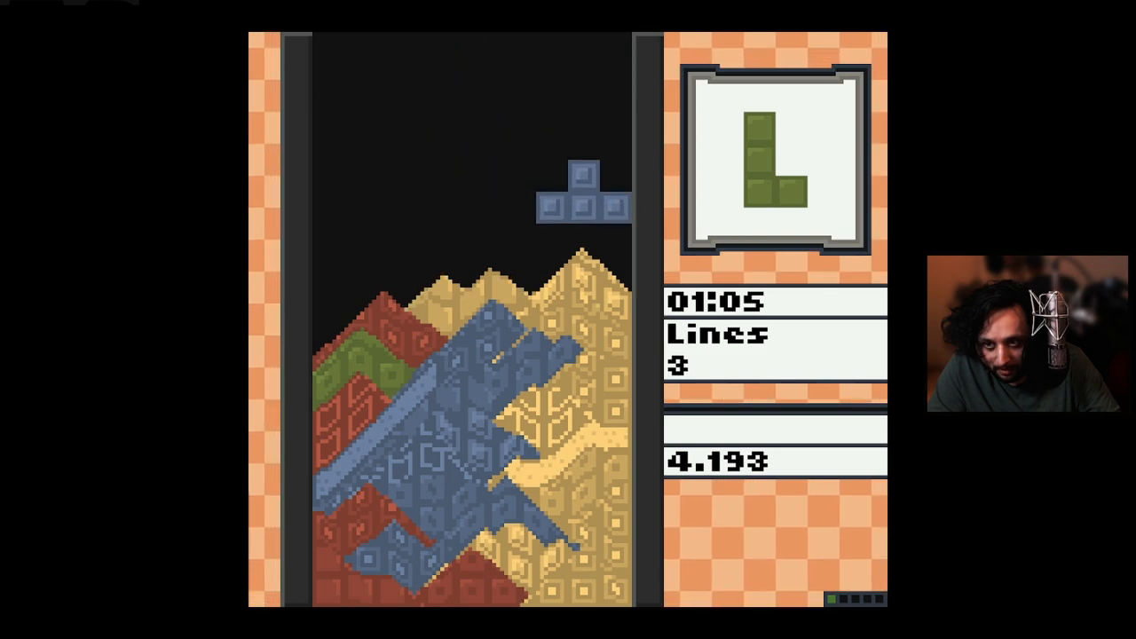
pyautogui.press('Up')
pyautogui.press('Down')
pyautogui.press('Down')
pyautogui.press('Left')
pyautogui.press('Left')
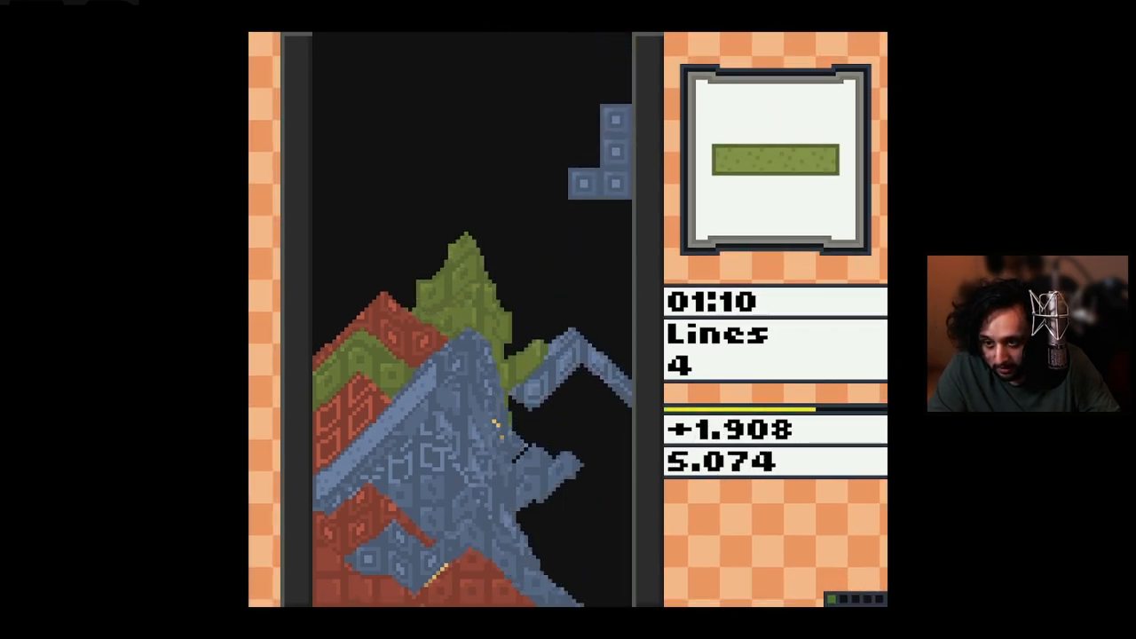
pyautogui.press('Down')
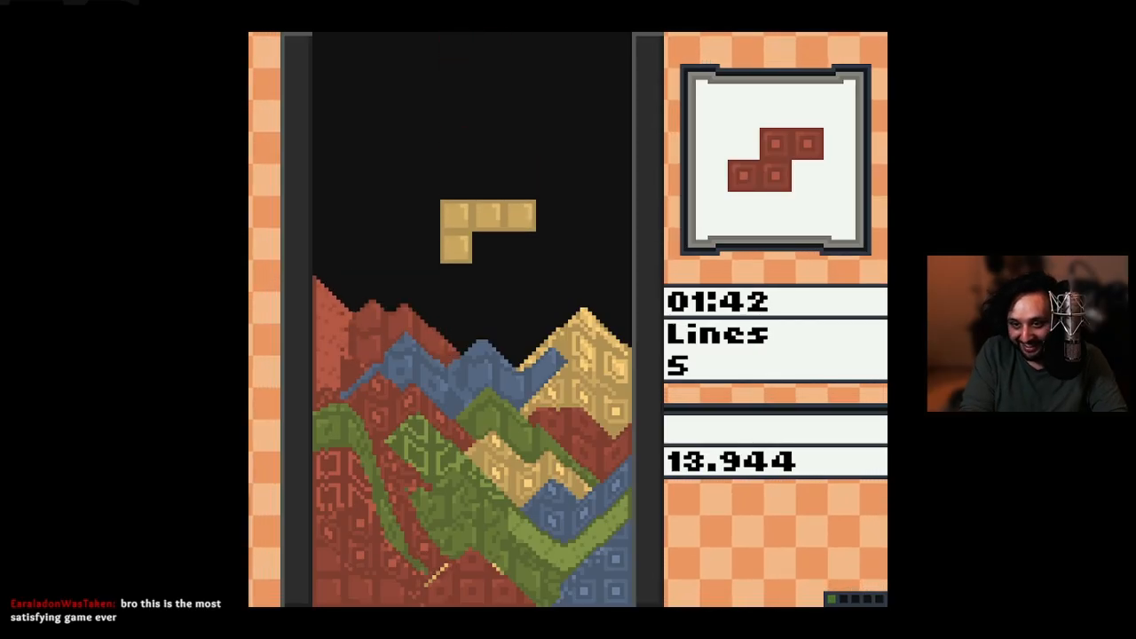
pyautogui.press('Down')
pyautogui.press('Left')
pyautogui.press('Left')
pyautogui.press('Left')
pyautogui.press('Down')
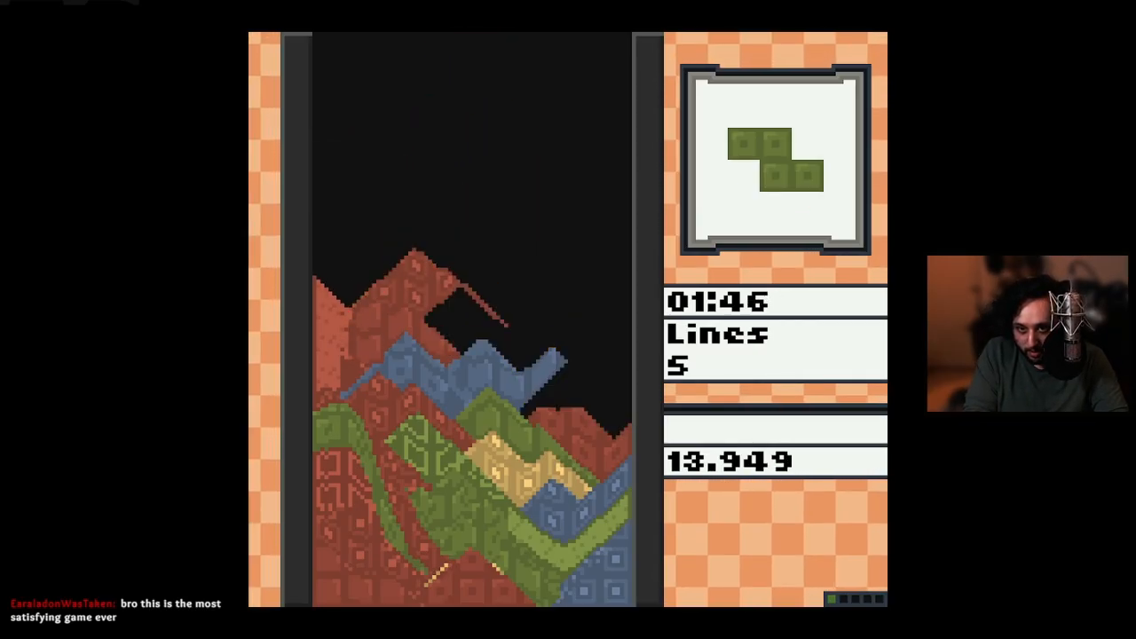
pyautogui.press('Right')
pyautogui.press('Right')
pyautogui.press('Right')
# Spread the green S, blue O, green T, blue S and blue J across the pile from right to left wall
pyautogui.press('Down')
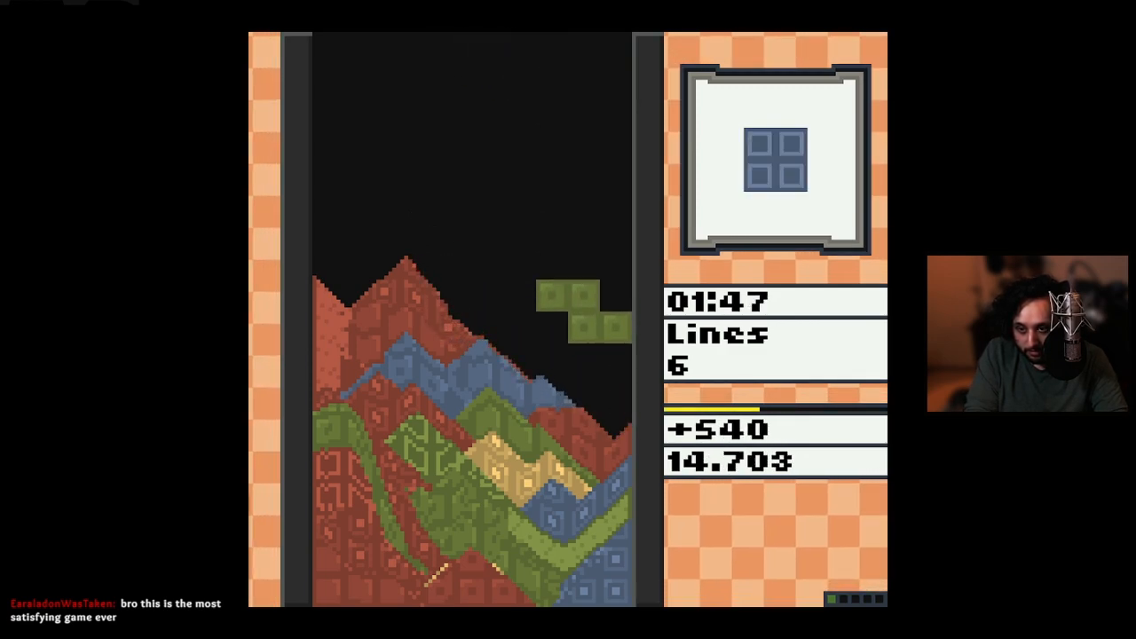
pyautogui.press('Down')
pyautogui.press('Right')
pyautogui.press('Right')
pyautogui.press('Down')
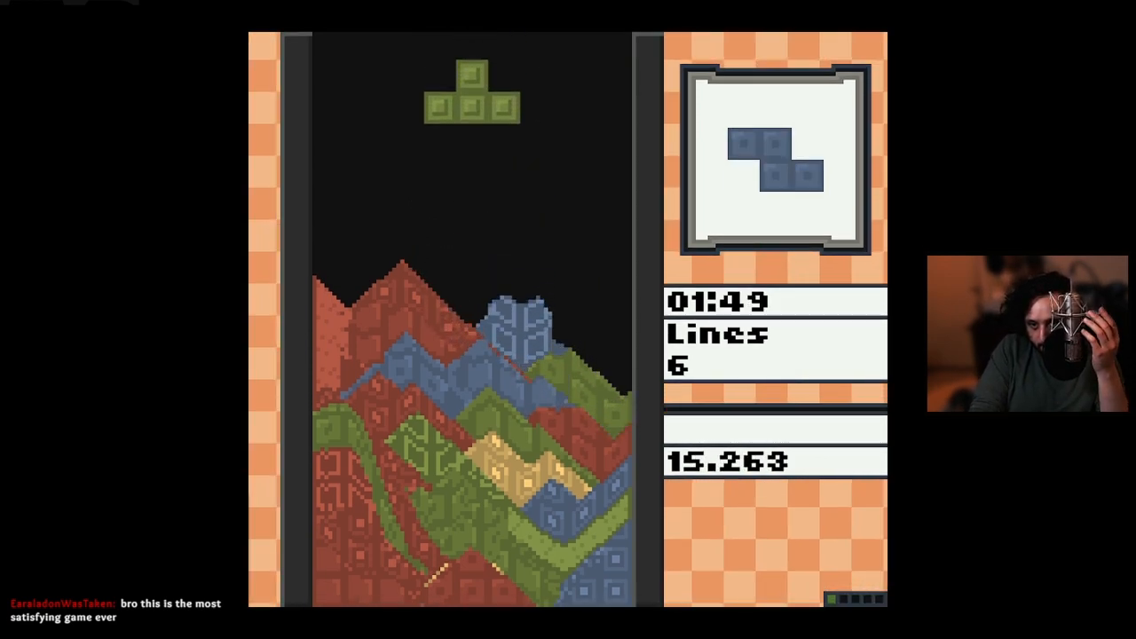
pyautogui.press('Right')
pyautogui.press('Right')
pyautogui.press('Right')
pyautogui.press('Down')
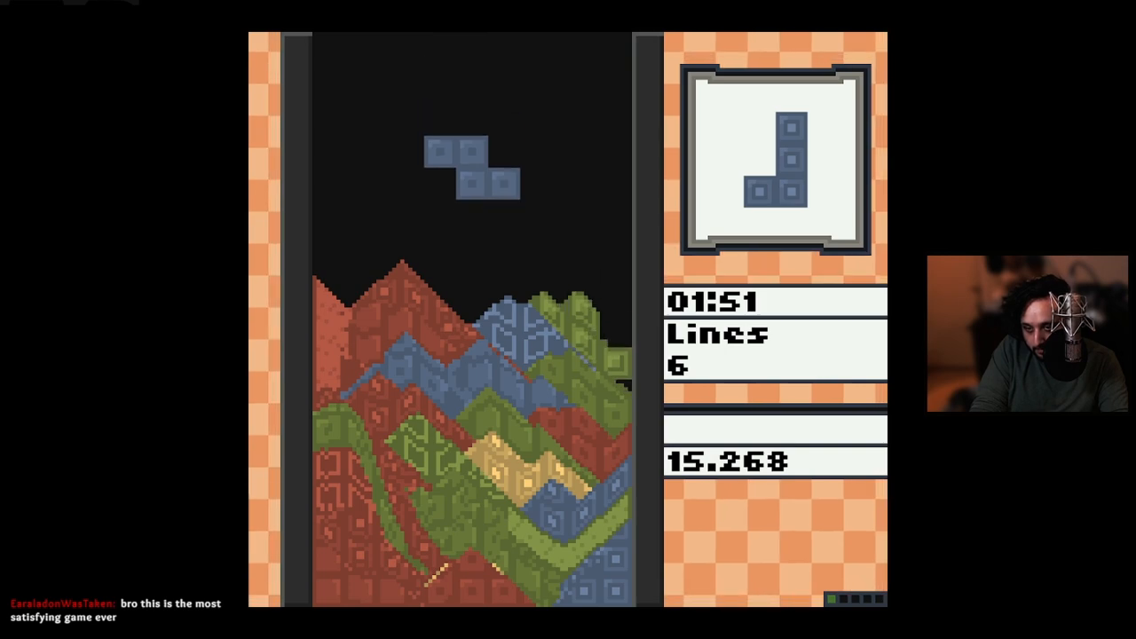
pyautogui.press('Down')
pyautogui.press('Left')
pyautogui.press('Left')
pyautogui.press('Left')
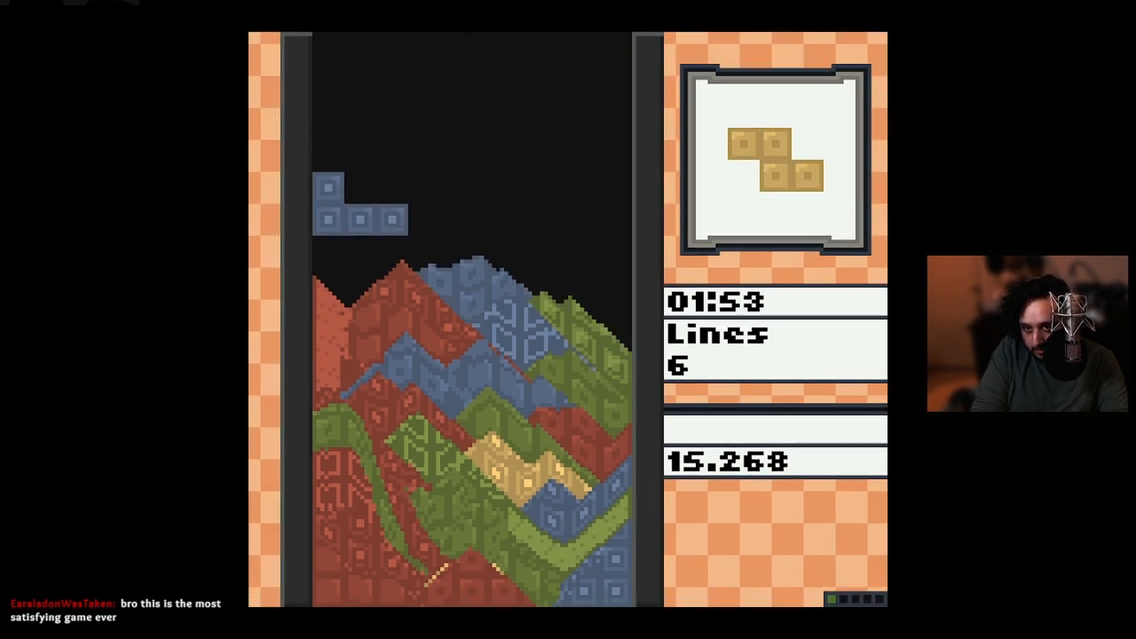
pyautogui.press('Down')
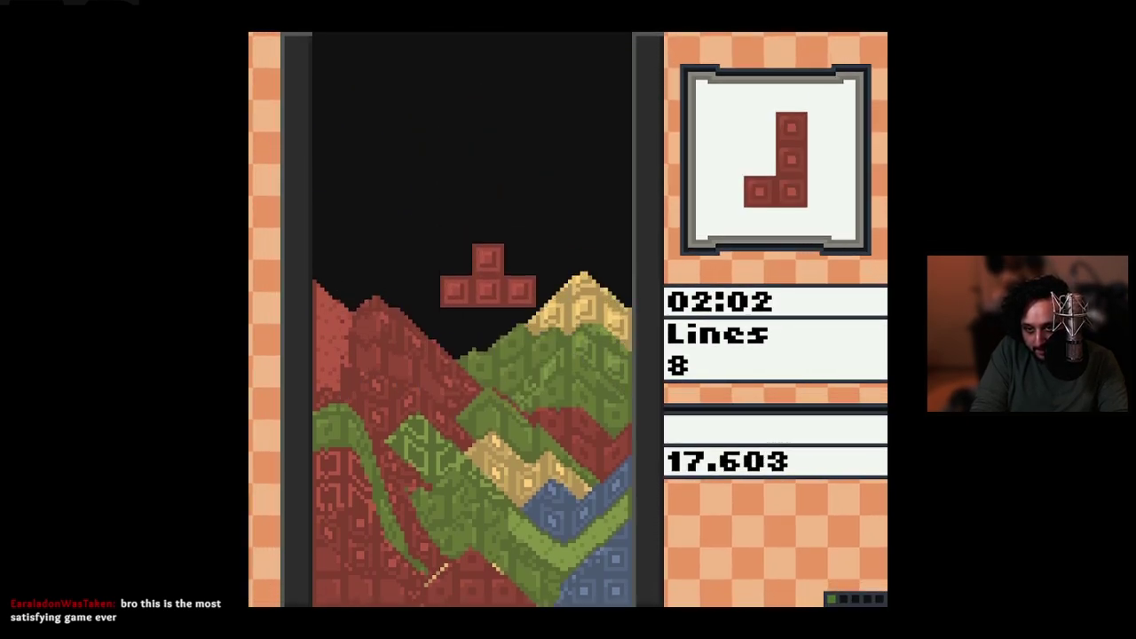
# Rotate and drop the red J to clear red sand, then line up the green L and yellow S over the pile
pyautogui.press('Down')
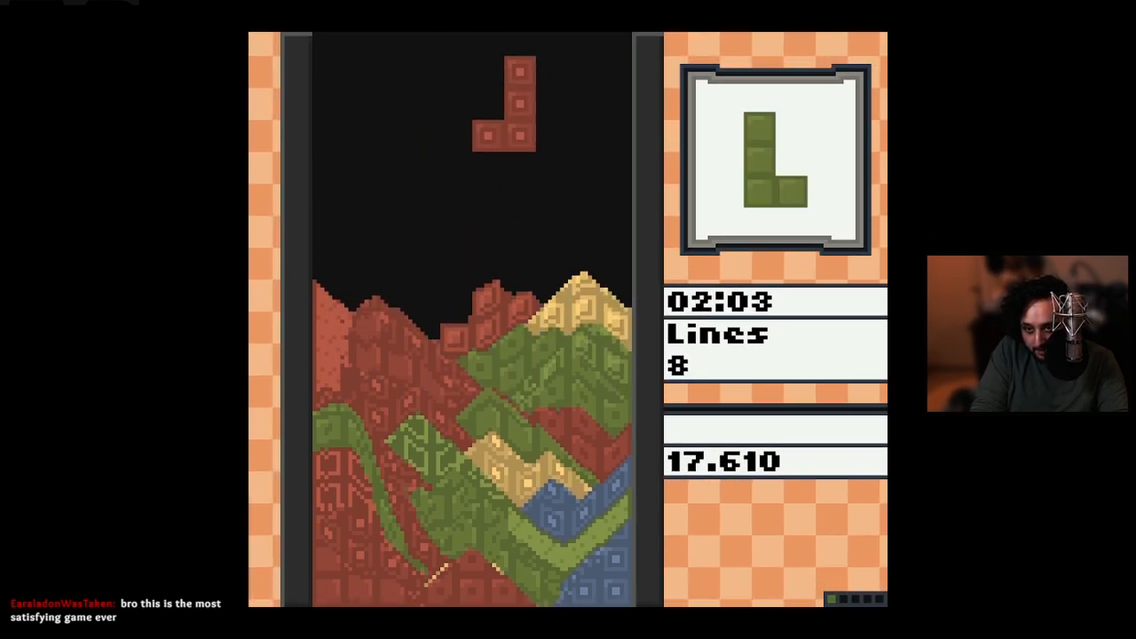
pyautogui.press('Up')
pyautogui.press('Right')
pyautogui.press('Right')
pyautogui.press('Down')
pyautogui.press('Left')
pyautogui.press('Left')
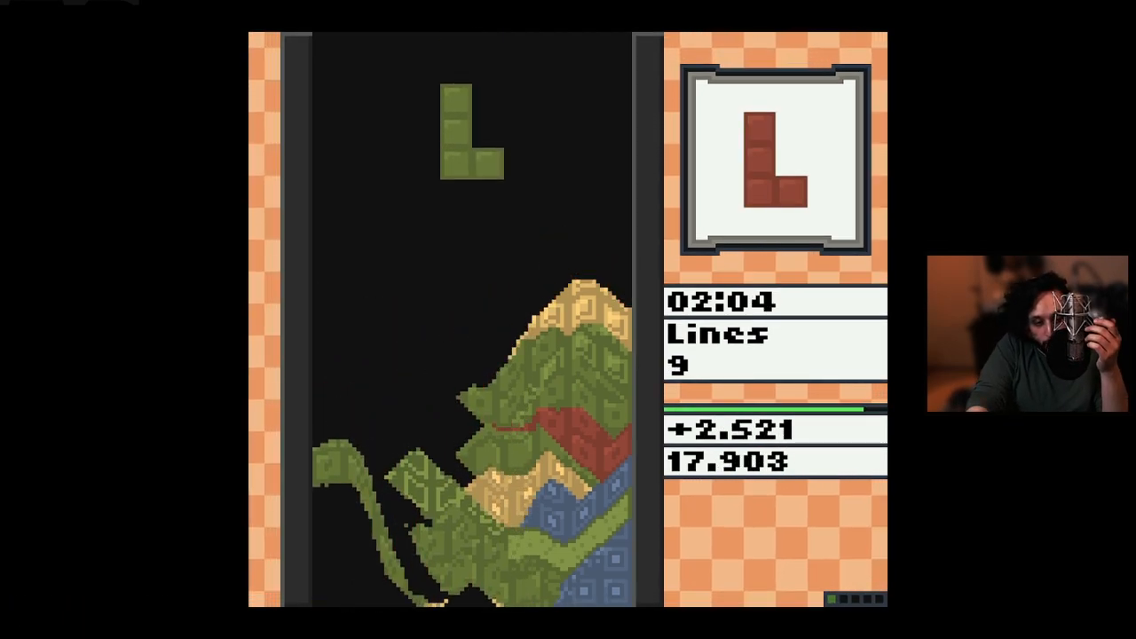
pyautogui.press('Left')
pyautogui.press('Left')
pyautogui.press('Left')
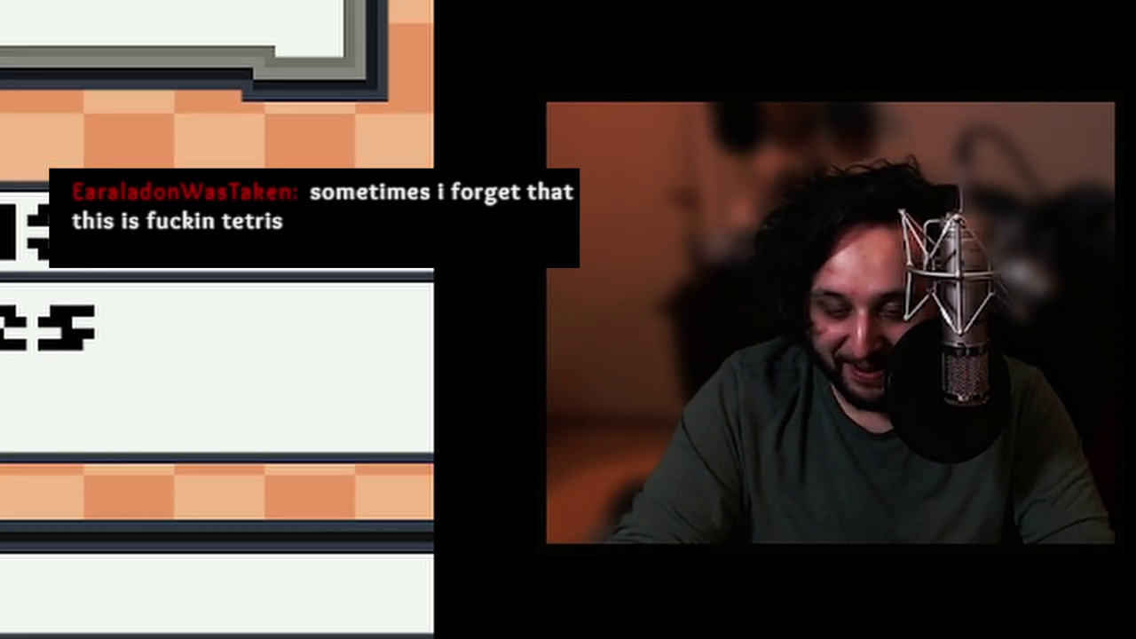
pyautogui.press('Right')
pyautogui.press('Right')
pyautogui.press('Left')
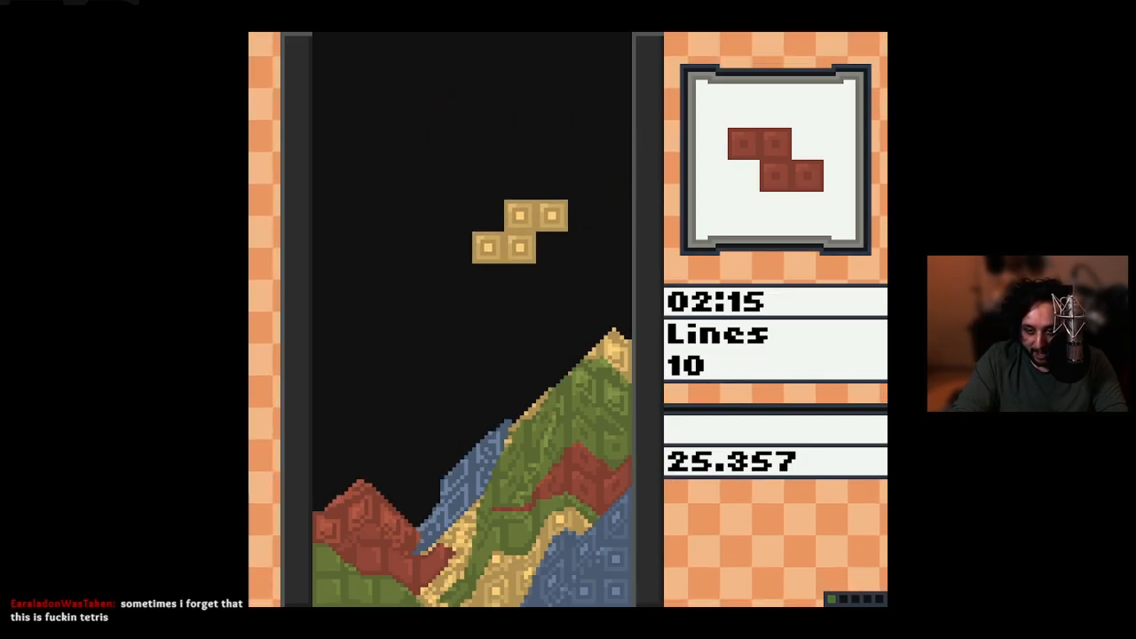
# Drop the yellow S, red Z, blue O and rotated yellow J, then the yellow O to clear a yellow line
pyautogui.press('Down')
pyautogui.press('Left')
pyautogui.press('Left')
pyautogui.press('Down')
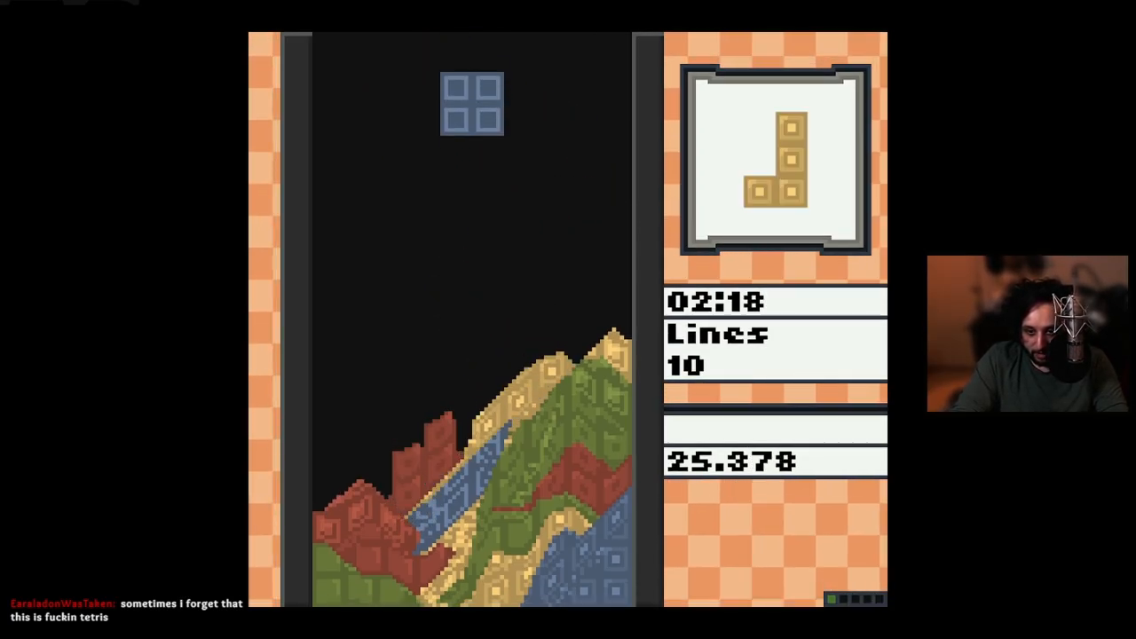
pyautogui.press('Down')
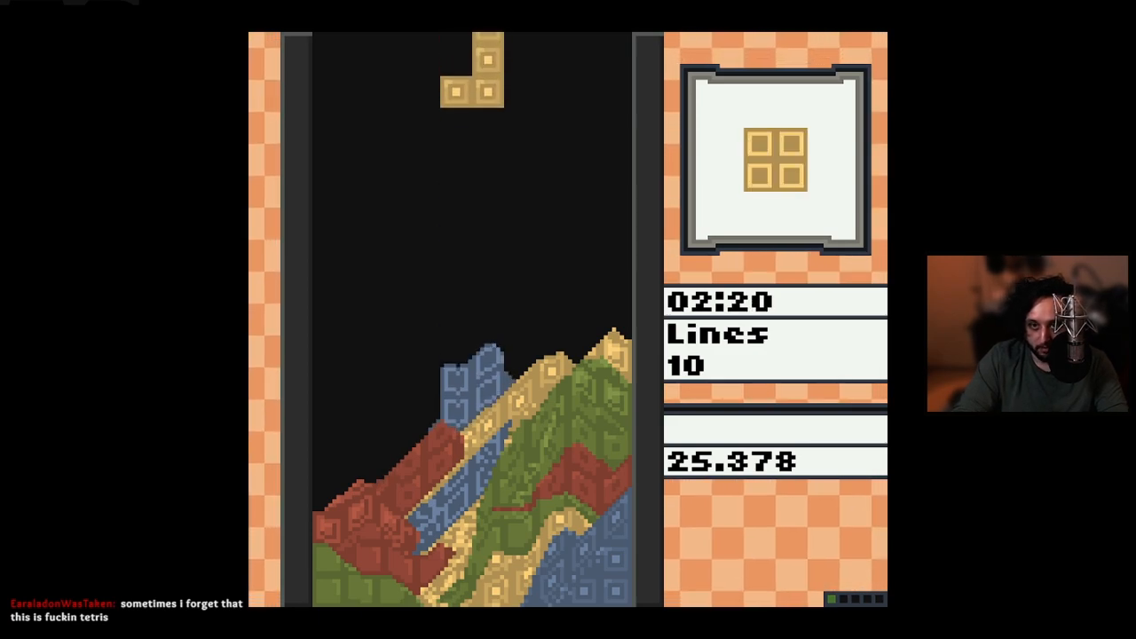
pyautogui.press('Right')
pyautogui.press('Right')
pyautogui.press('Up')
pyautogui.press('Down')
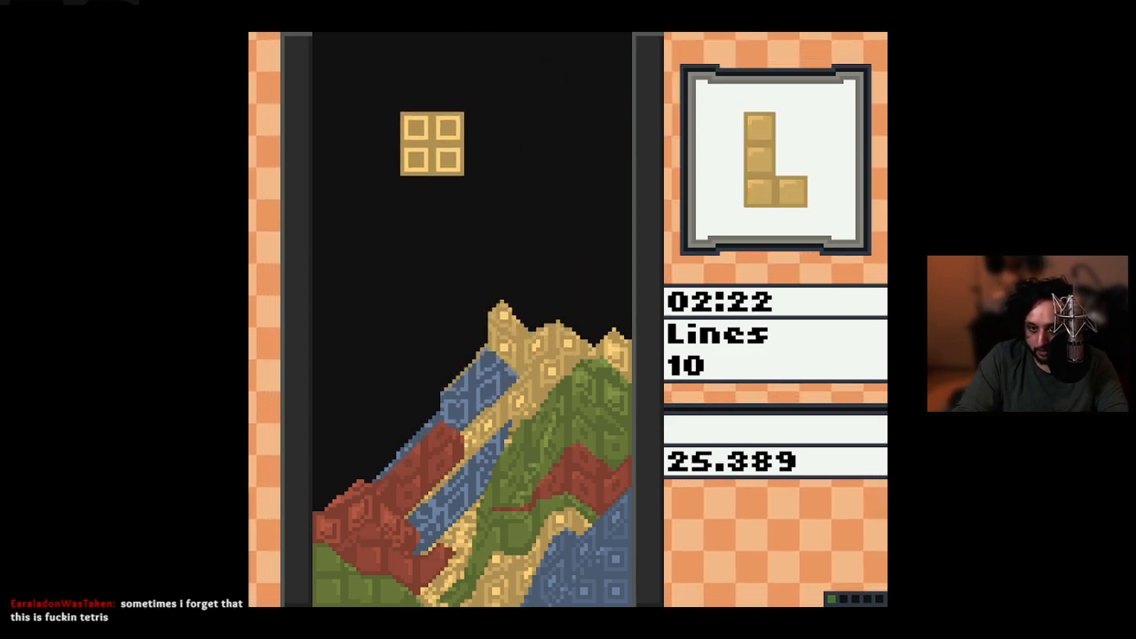
pyautogui.press('Left')
pyautogui.press('Left')
pyautogui.press('Down')
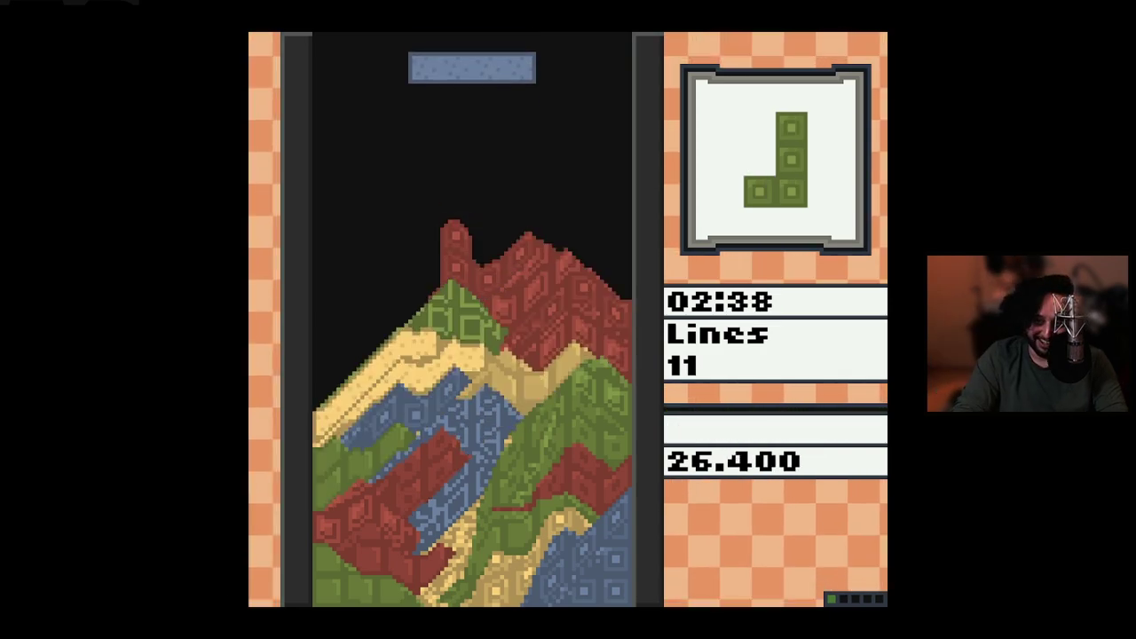
# Place the blue I, green J, blue O, yellow S and blue T as the pile nears the top
pyautogui.press('Left')
pyautogui.press('Left')
pyautogui.press('Down')
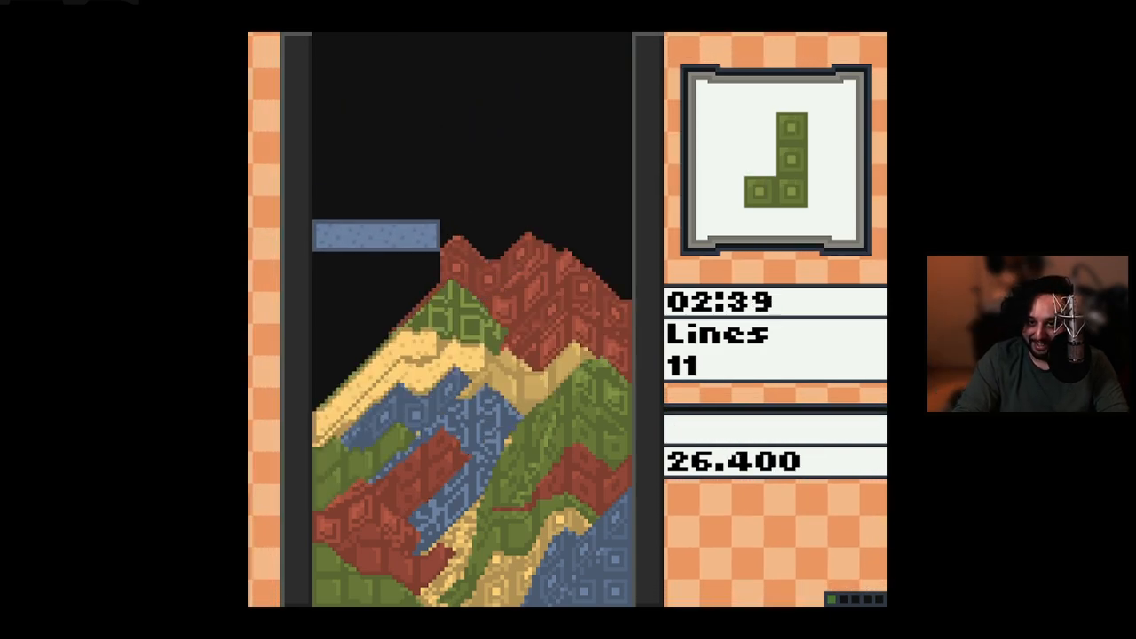
pyautogui.press('Right')
pyautogui.press('Right')
pyautogui.press('Right')
pyautogui.press('Right')
pyautogui.press('Down')
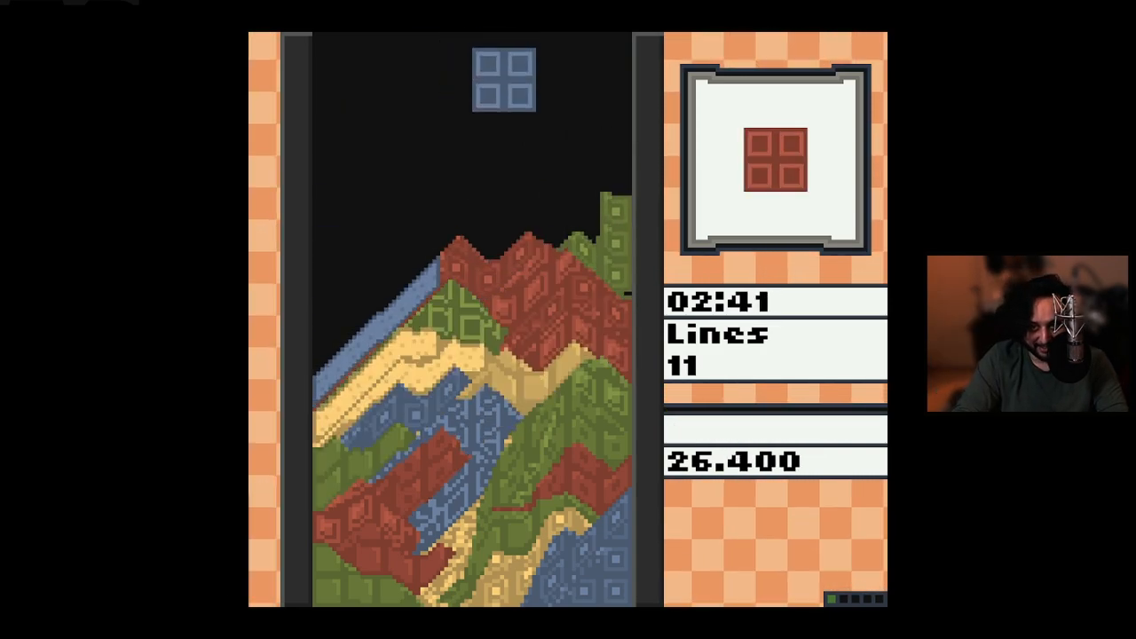
pyautogui.press('Left')
pyautogui.press('Left')
pyautogui.press('Down')
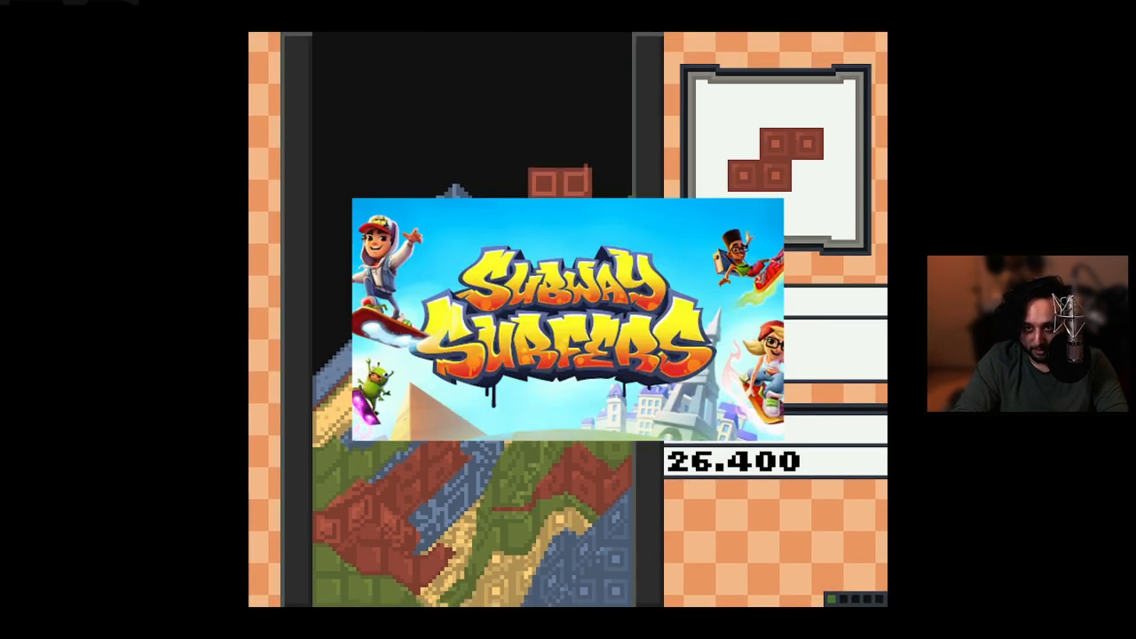
pyautogui.press('Down')
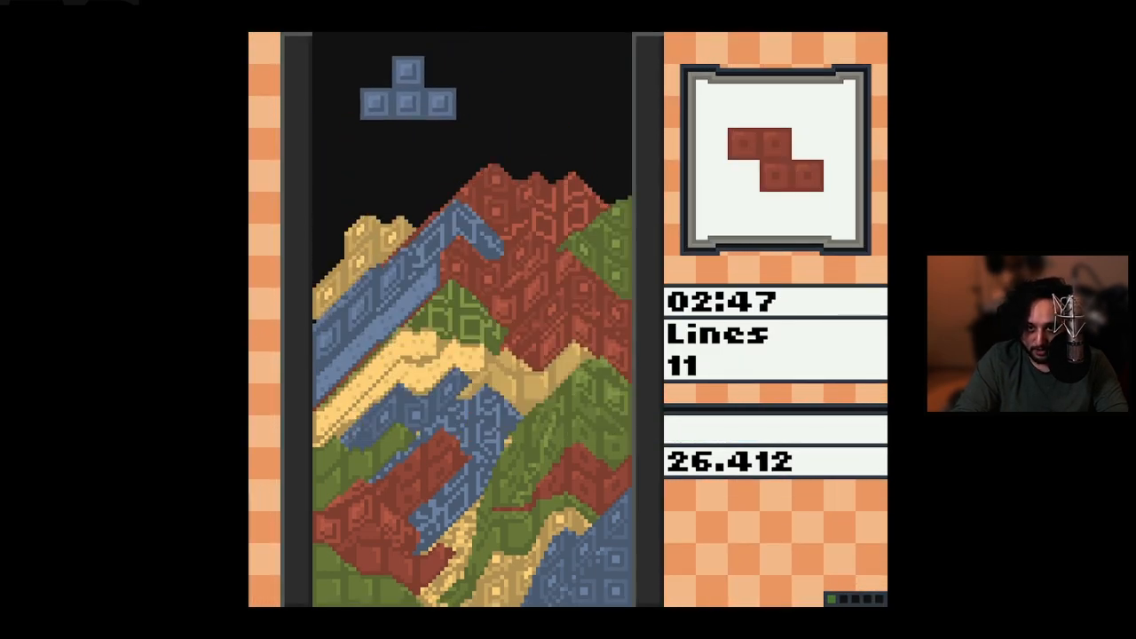
pyautogui.press('Left')
pyautogui.press('Left')
pyautogui.press('Left')
pyautogui.press('Down')
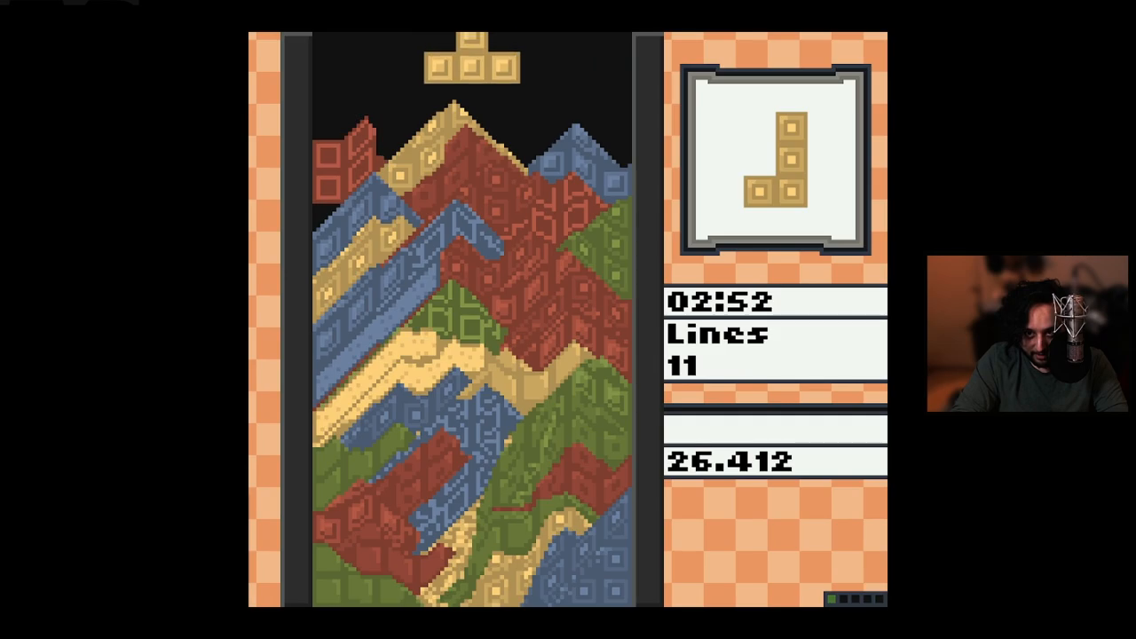